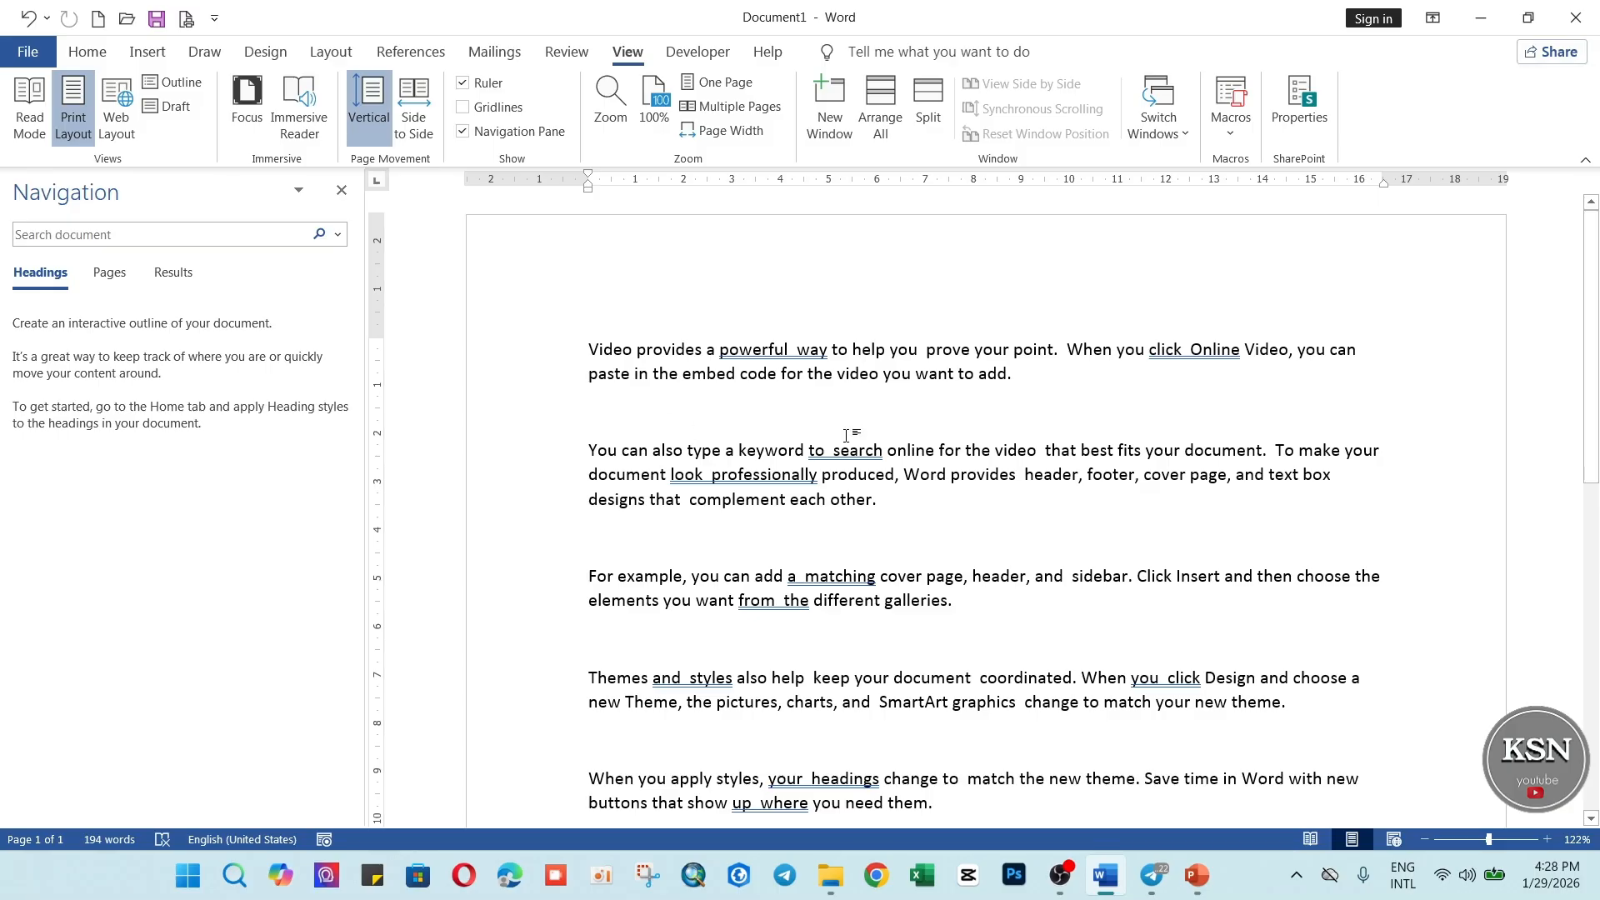
Look over the document text and view the list of existing macros.
scroll(887, 598, down, 2)
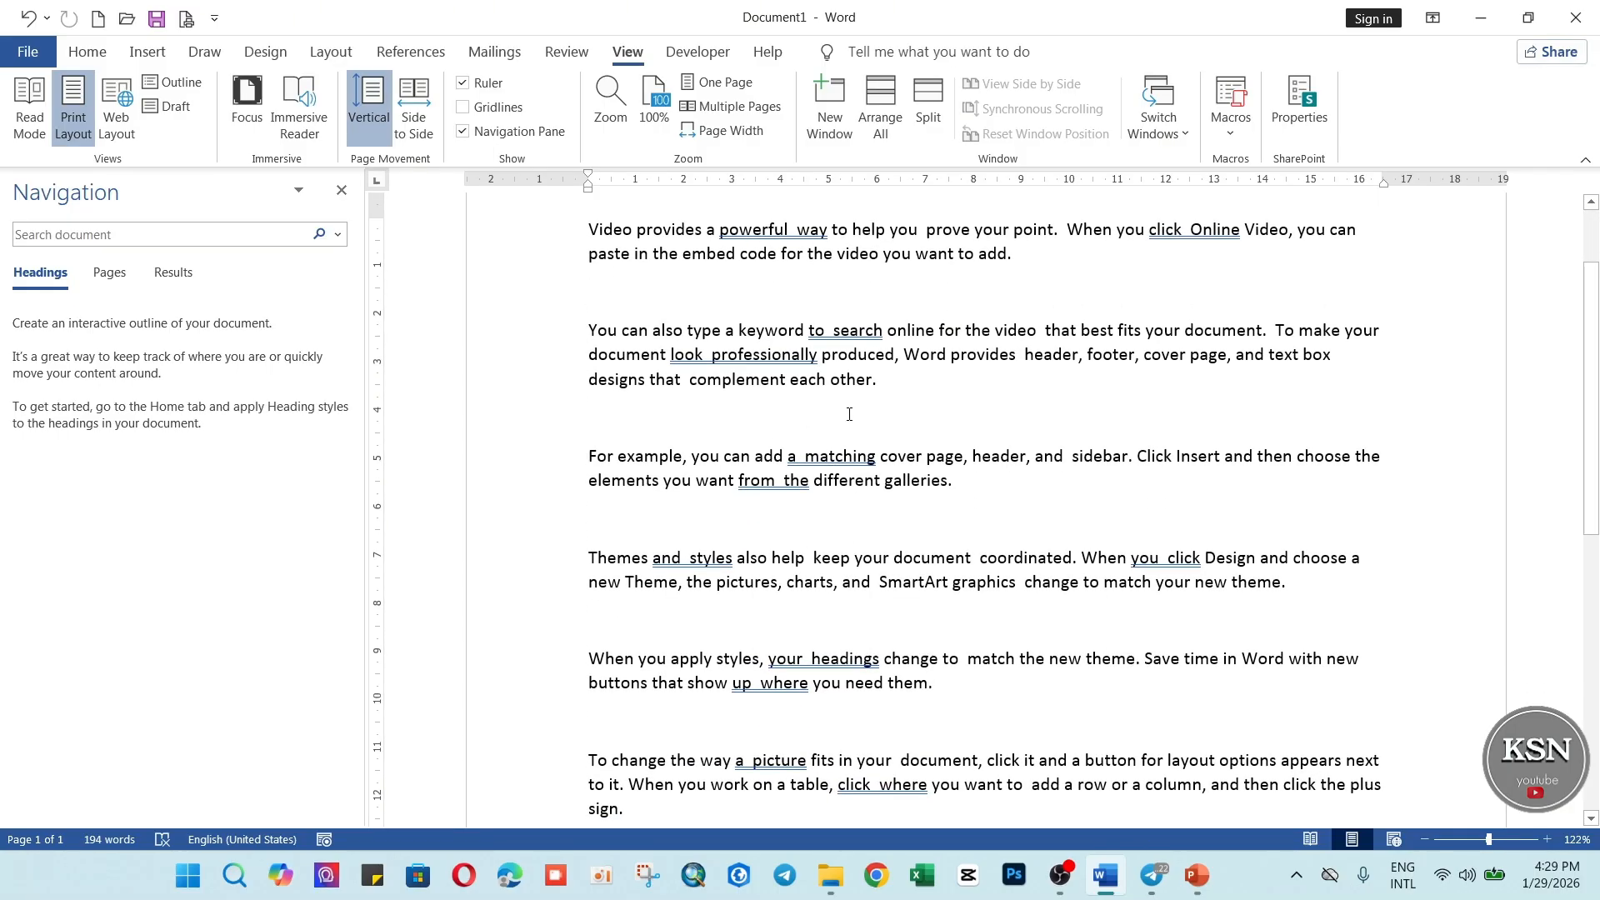
scroll(849, 414, up, 2)
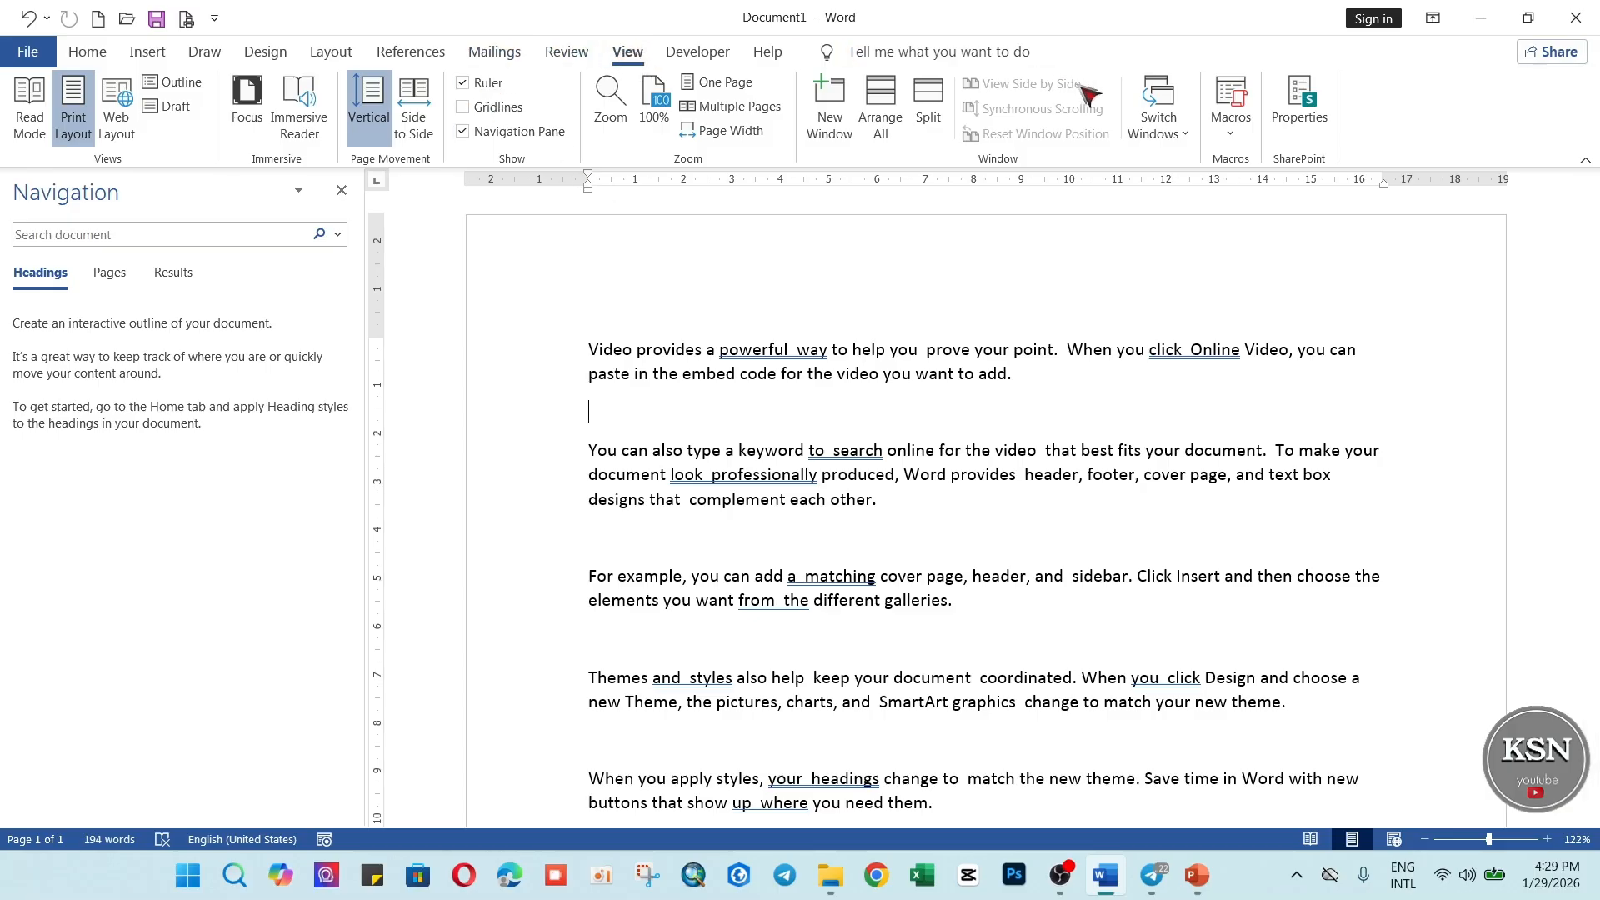
click(1232, 132)
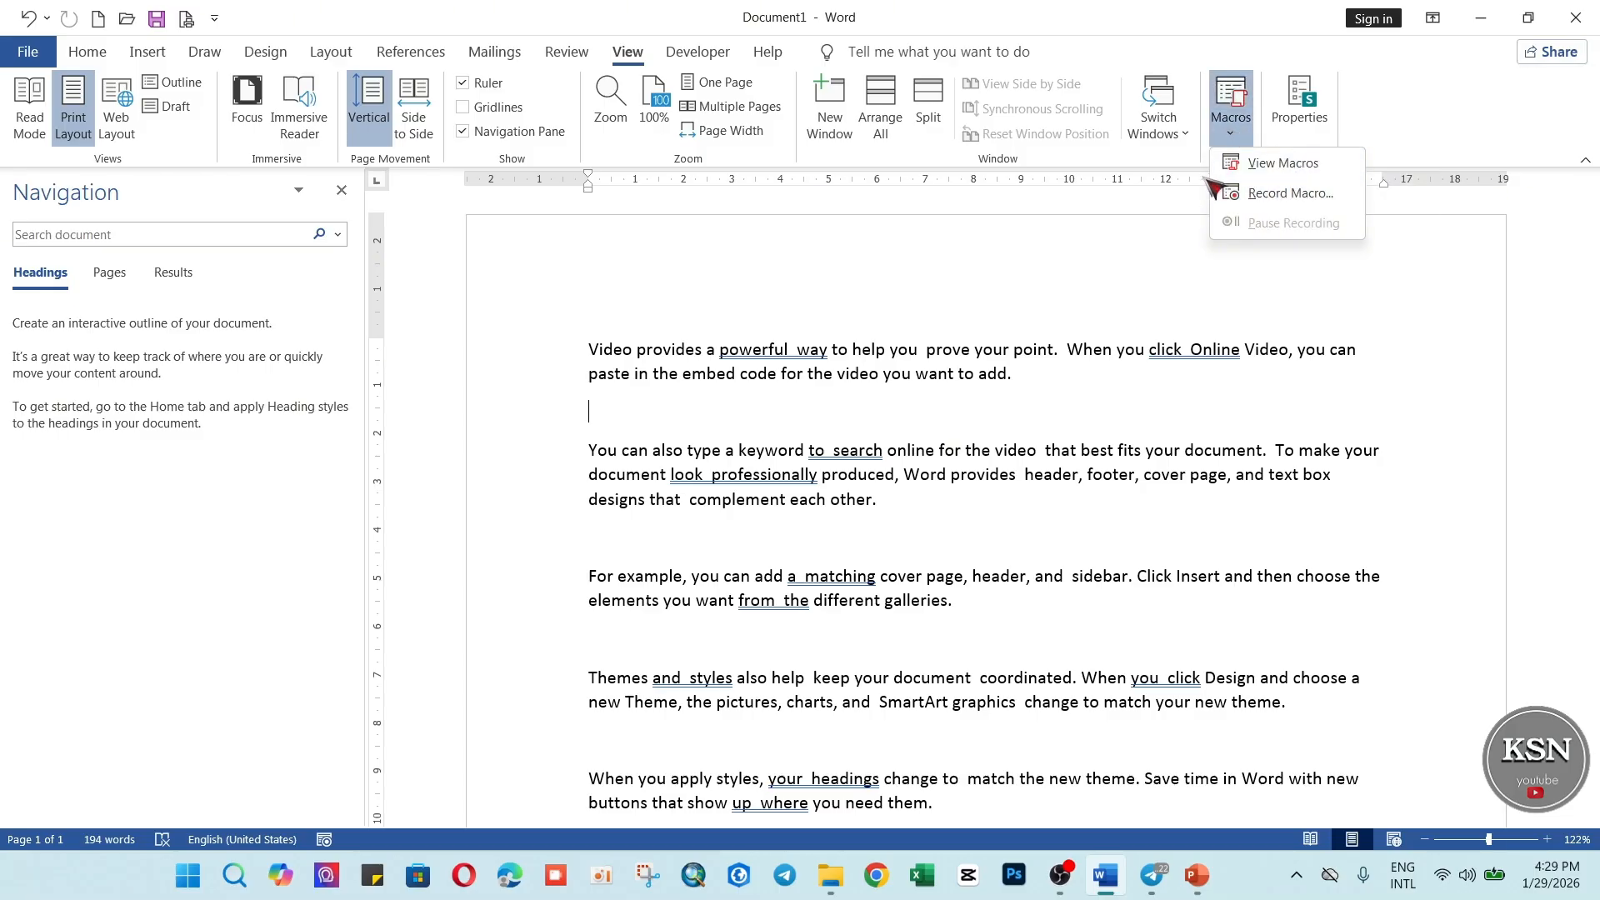
click(1283, 164)
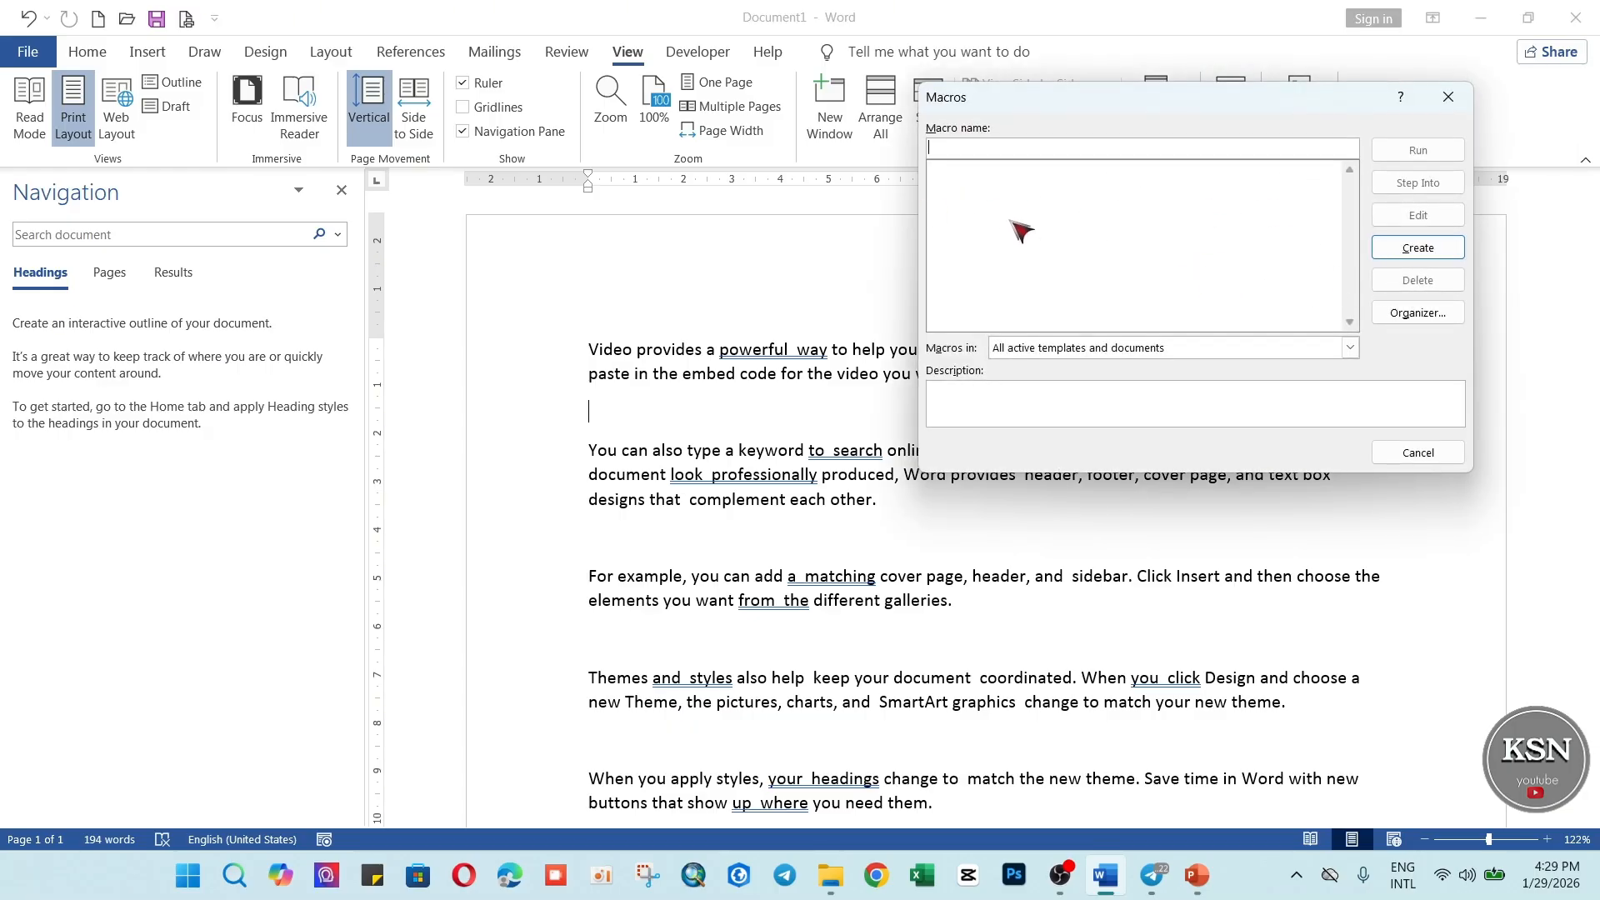
click(1448, 97)
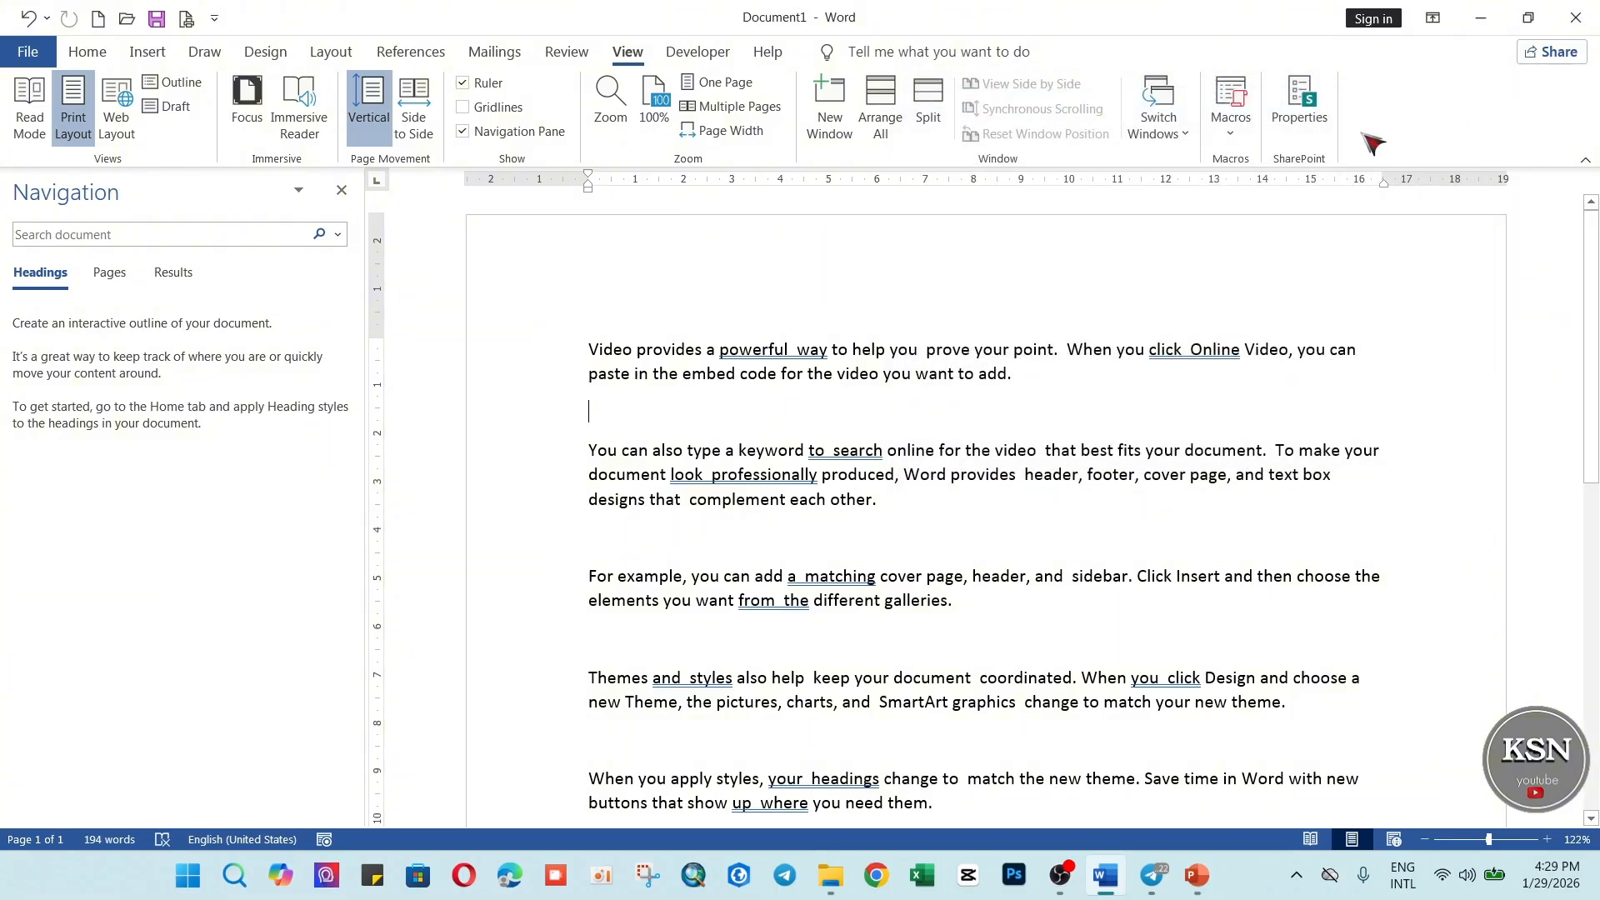
Start recording a macro named Macro1, stored in All Documents (Normal.dotm), with the description "create by KSN".
click(1232, 131)
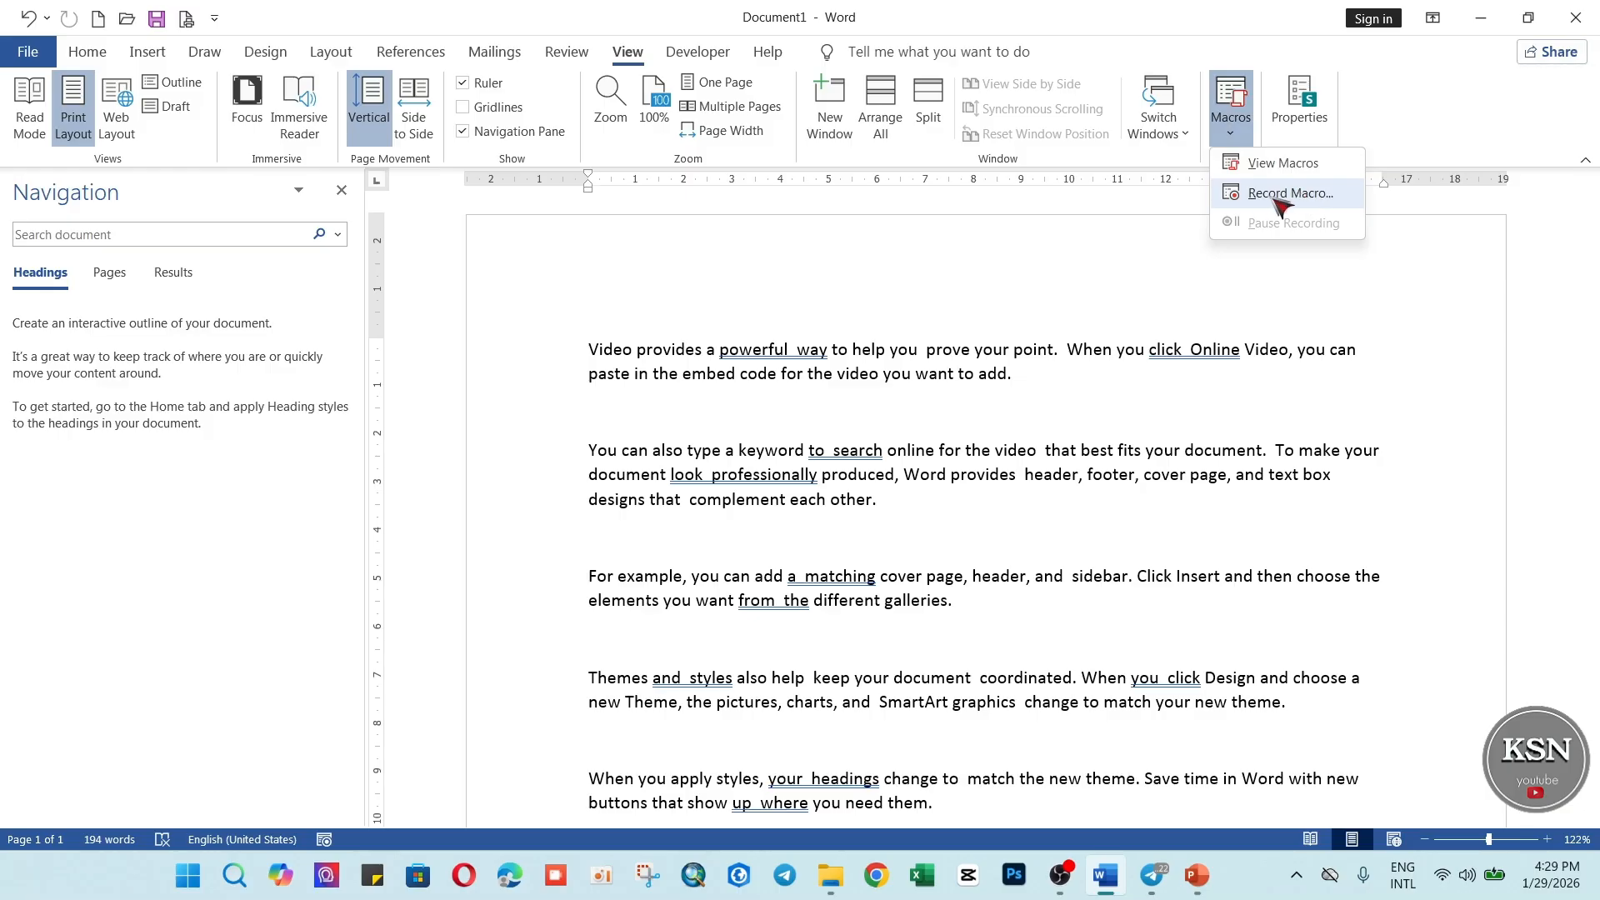
click(1304, 193)
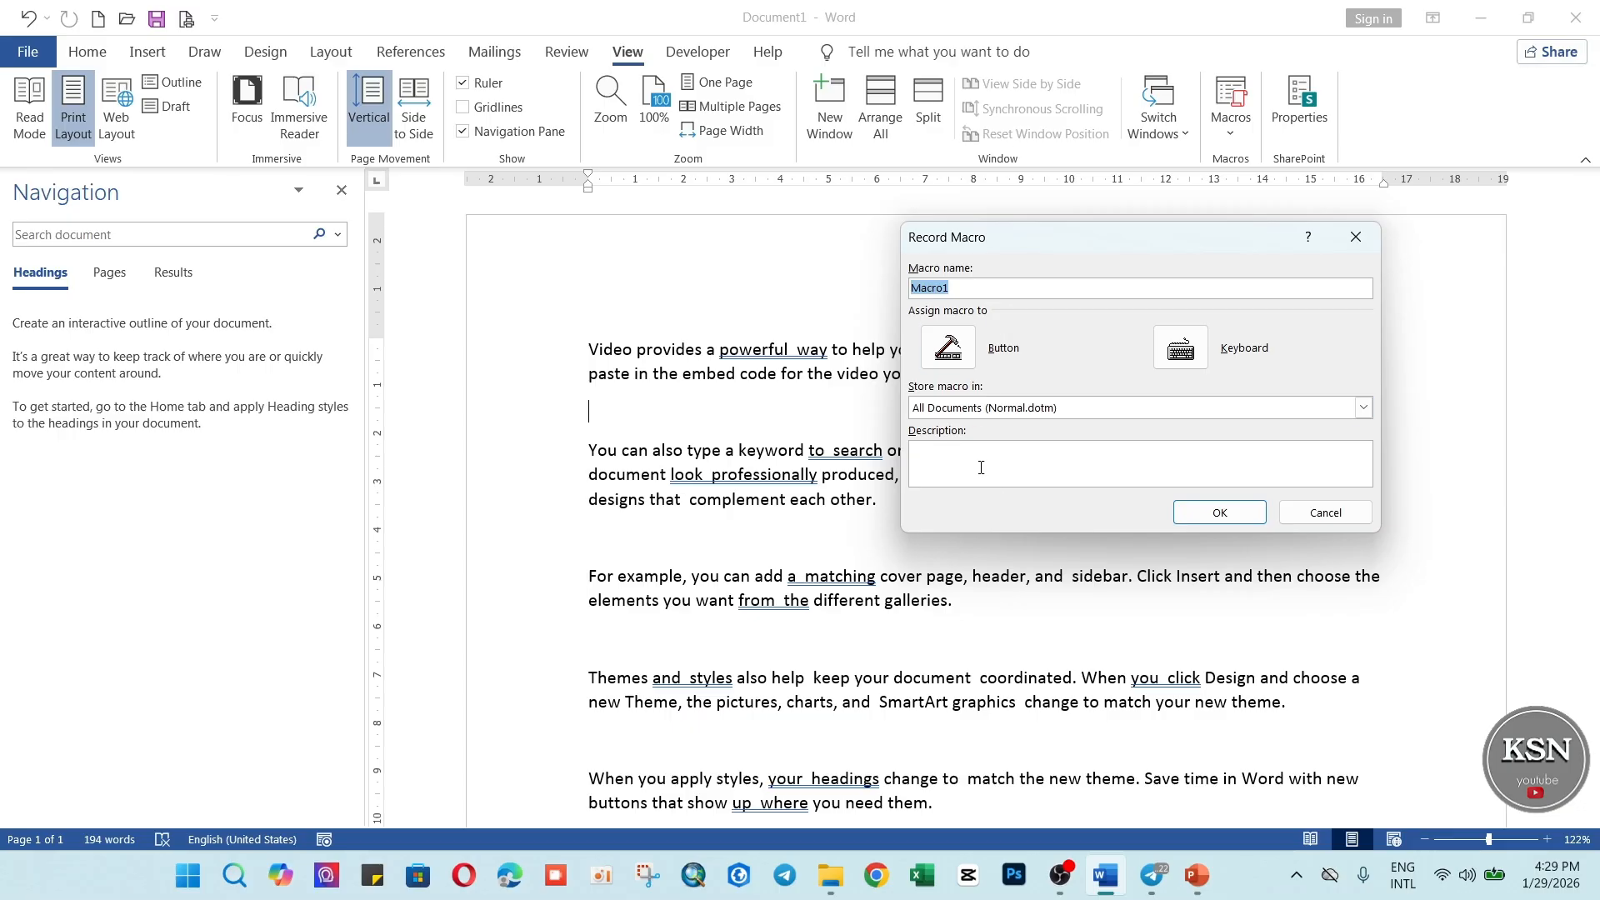
click(1076, 462)
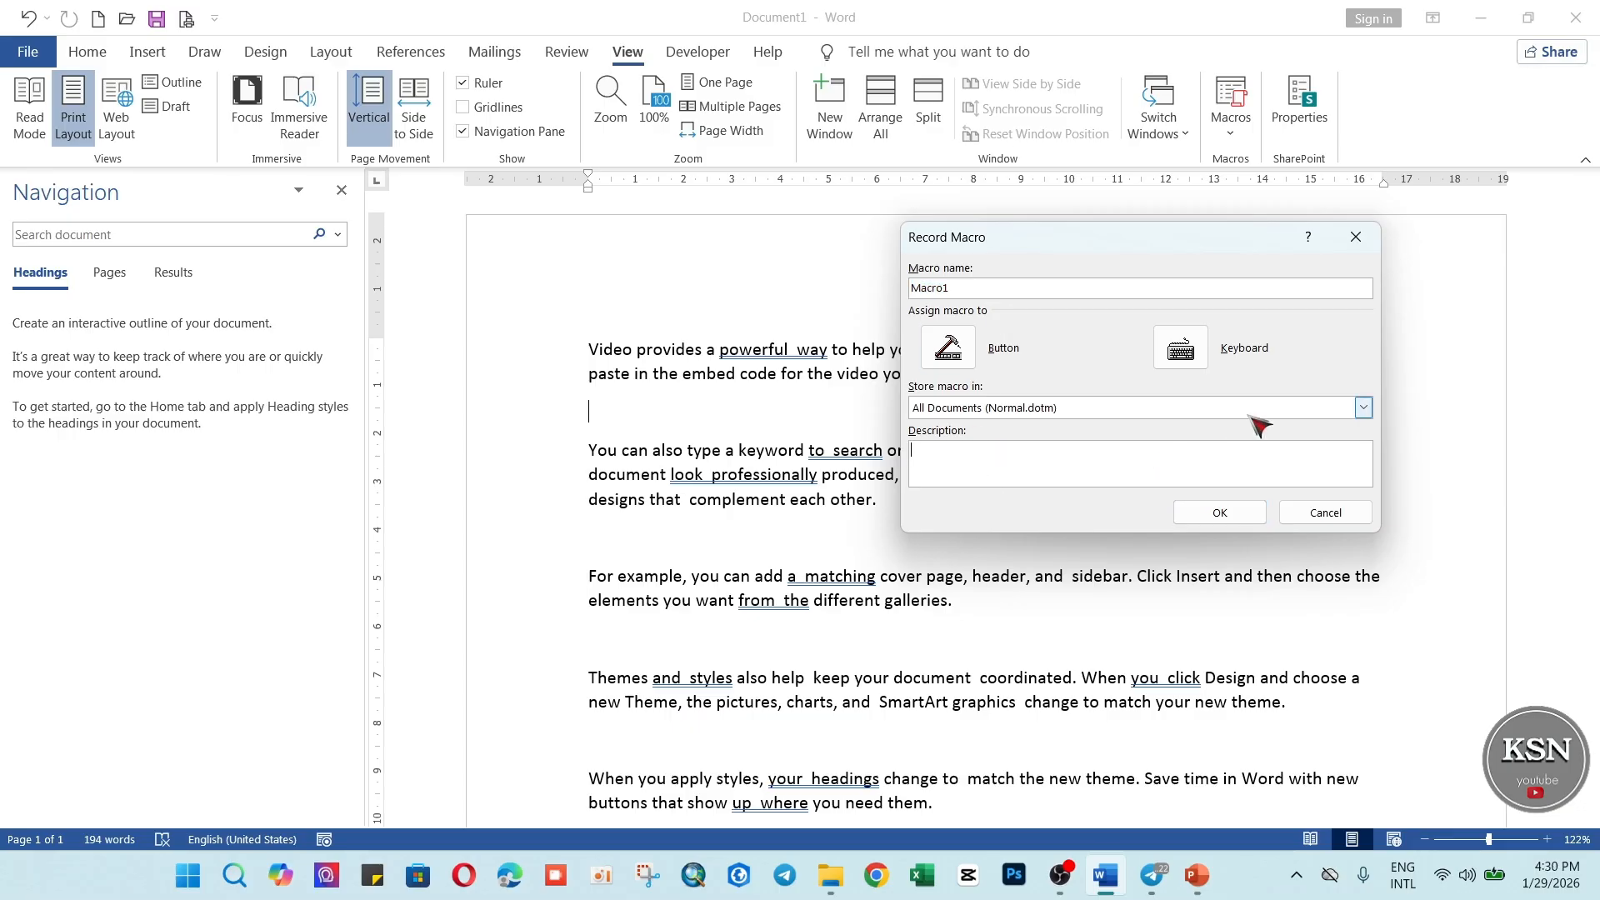
text(Create by KSN)
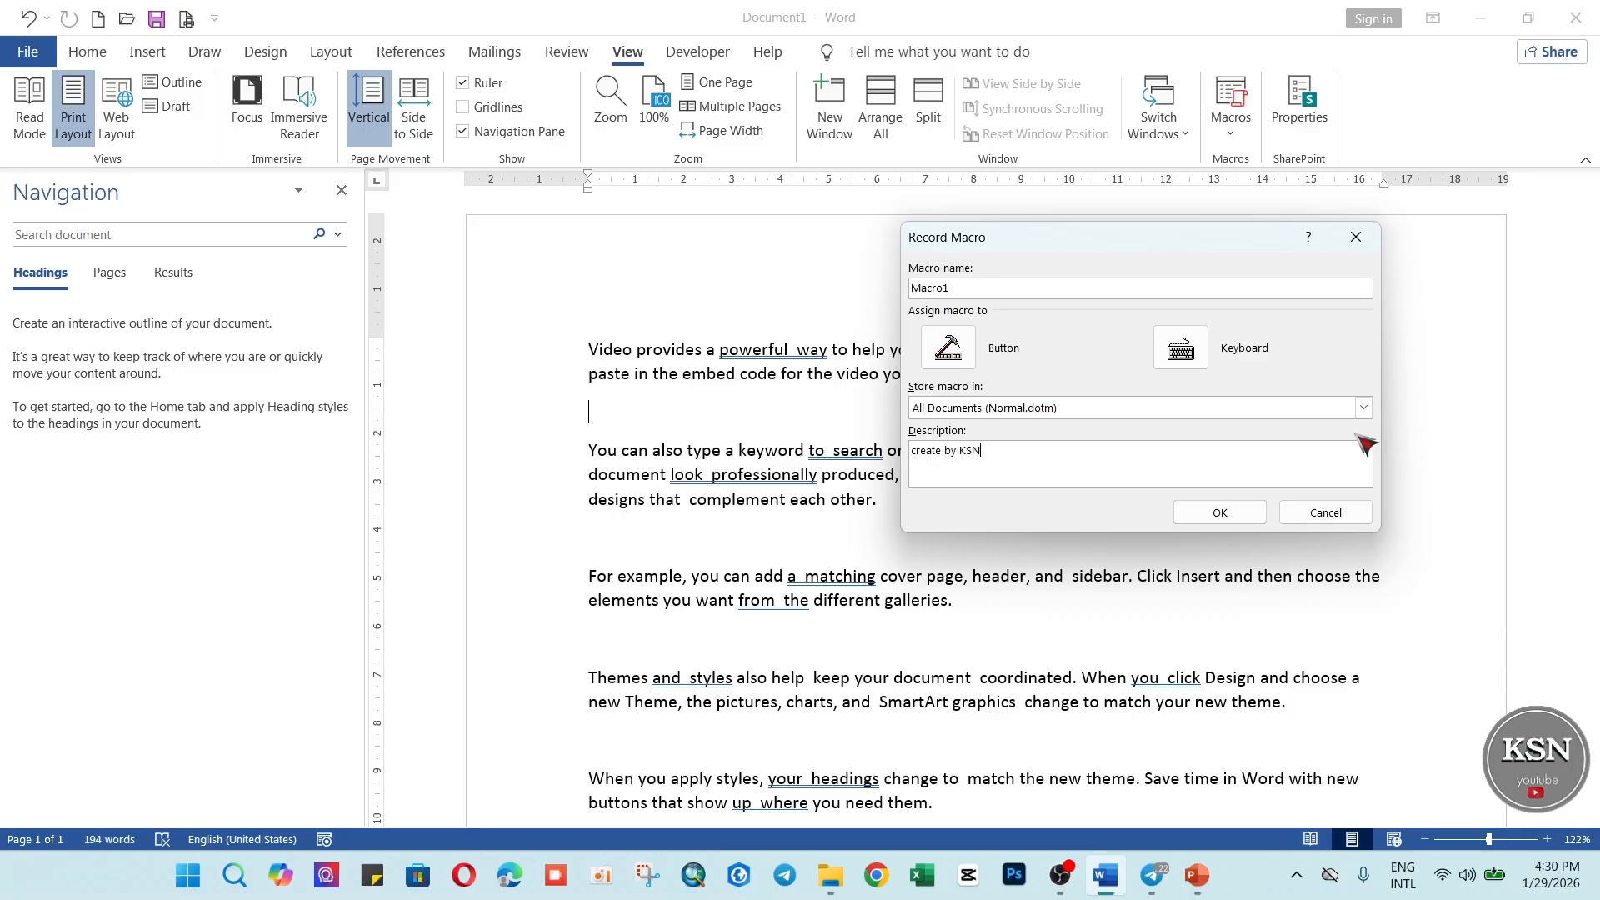
click(1232, 516)
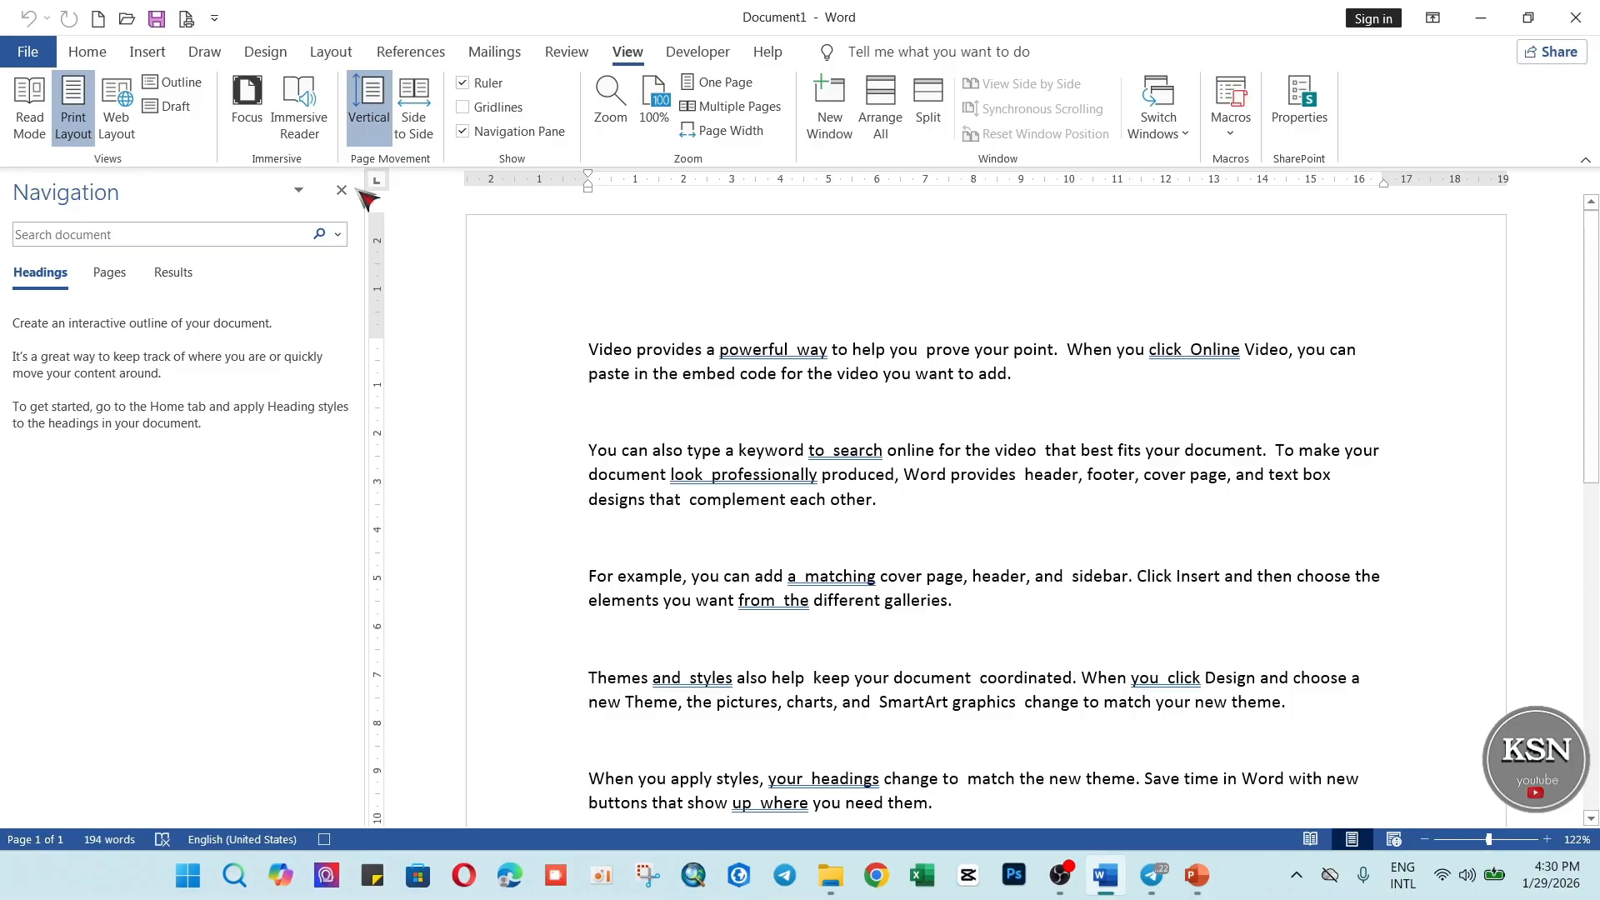
Replace all double spaces in the document with single spaces using Find and Replace.
click(85, 55)
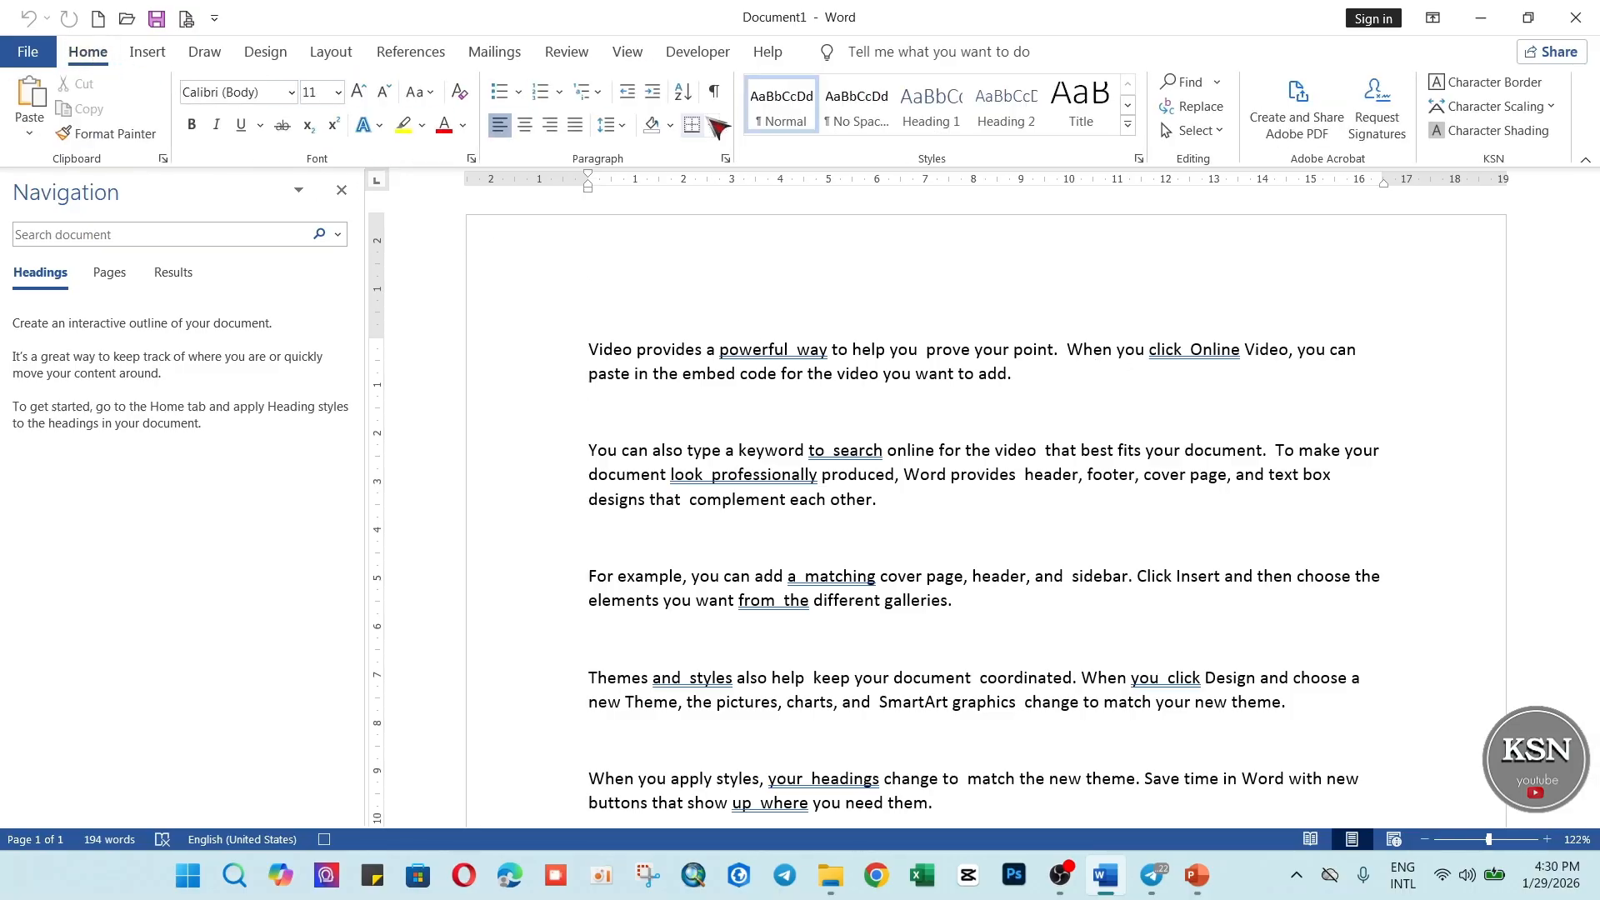
click(1217, 81)
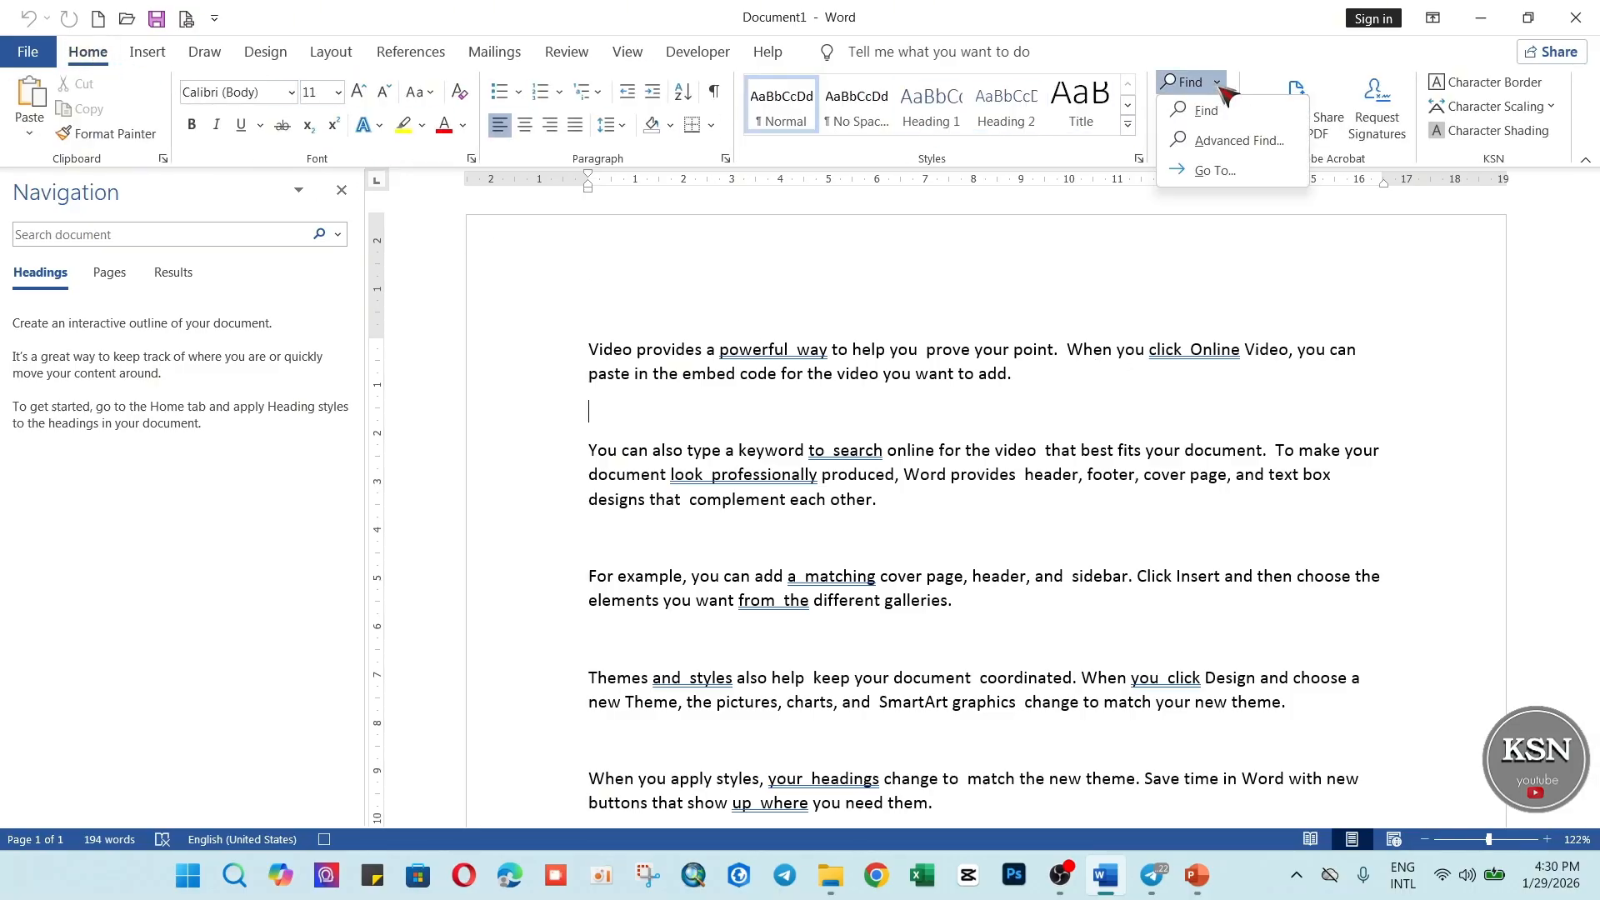
click(1215, 138)
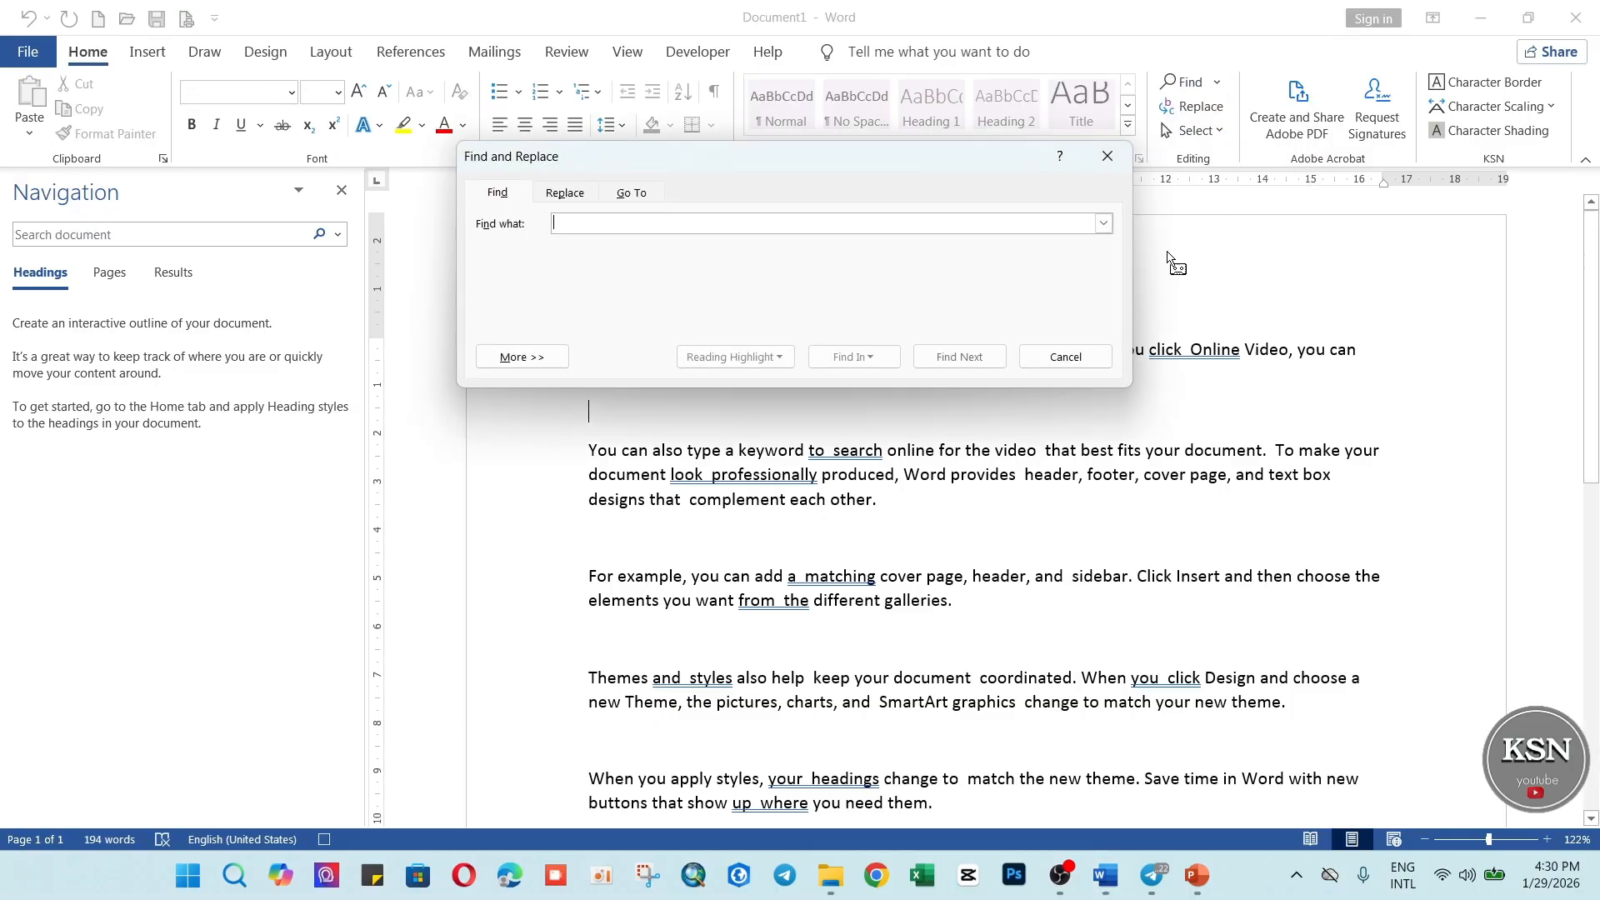
click(570, 194)
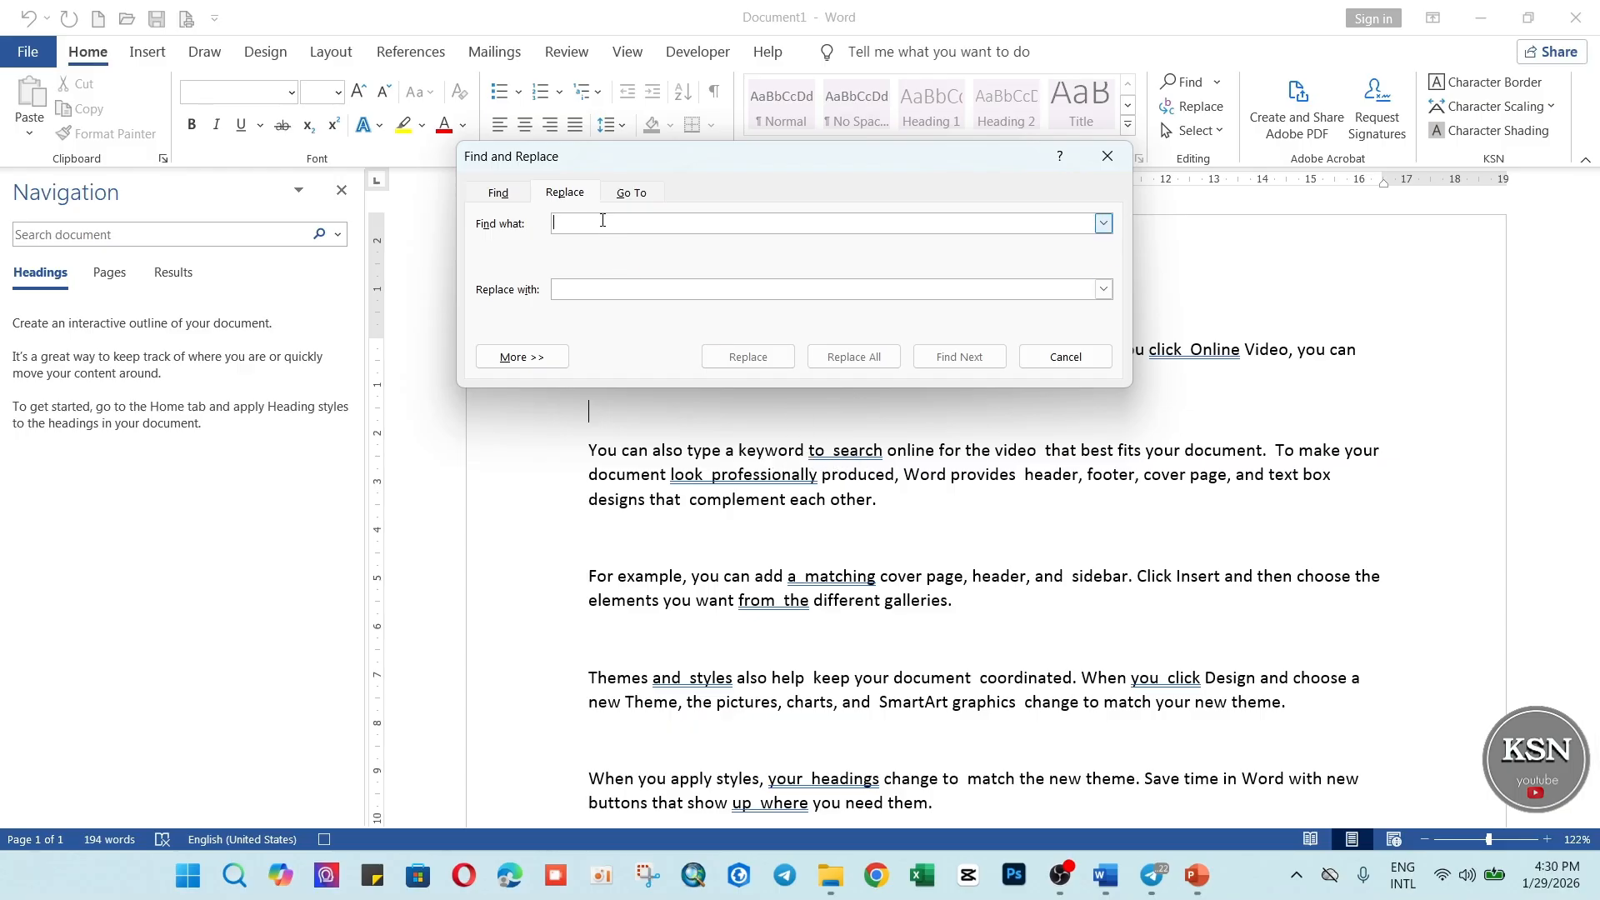
click(624, 289)
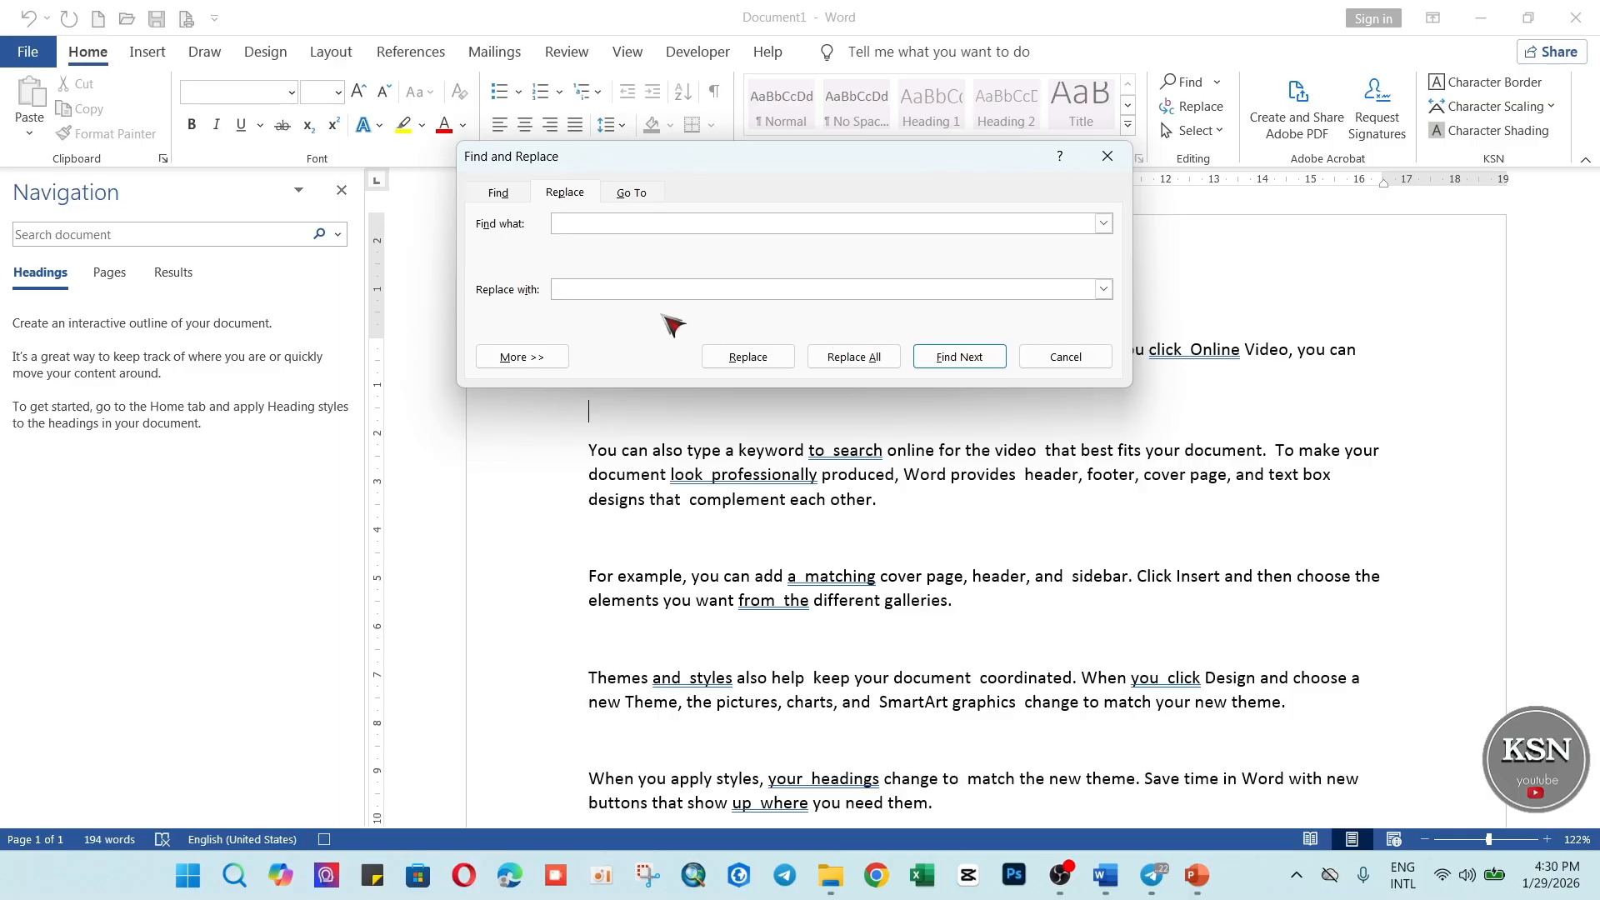
click(852, 360)
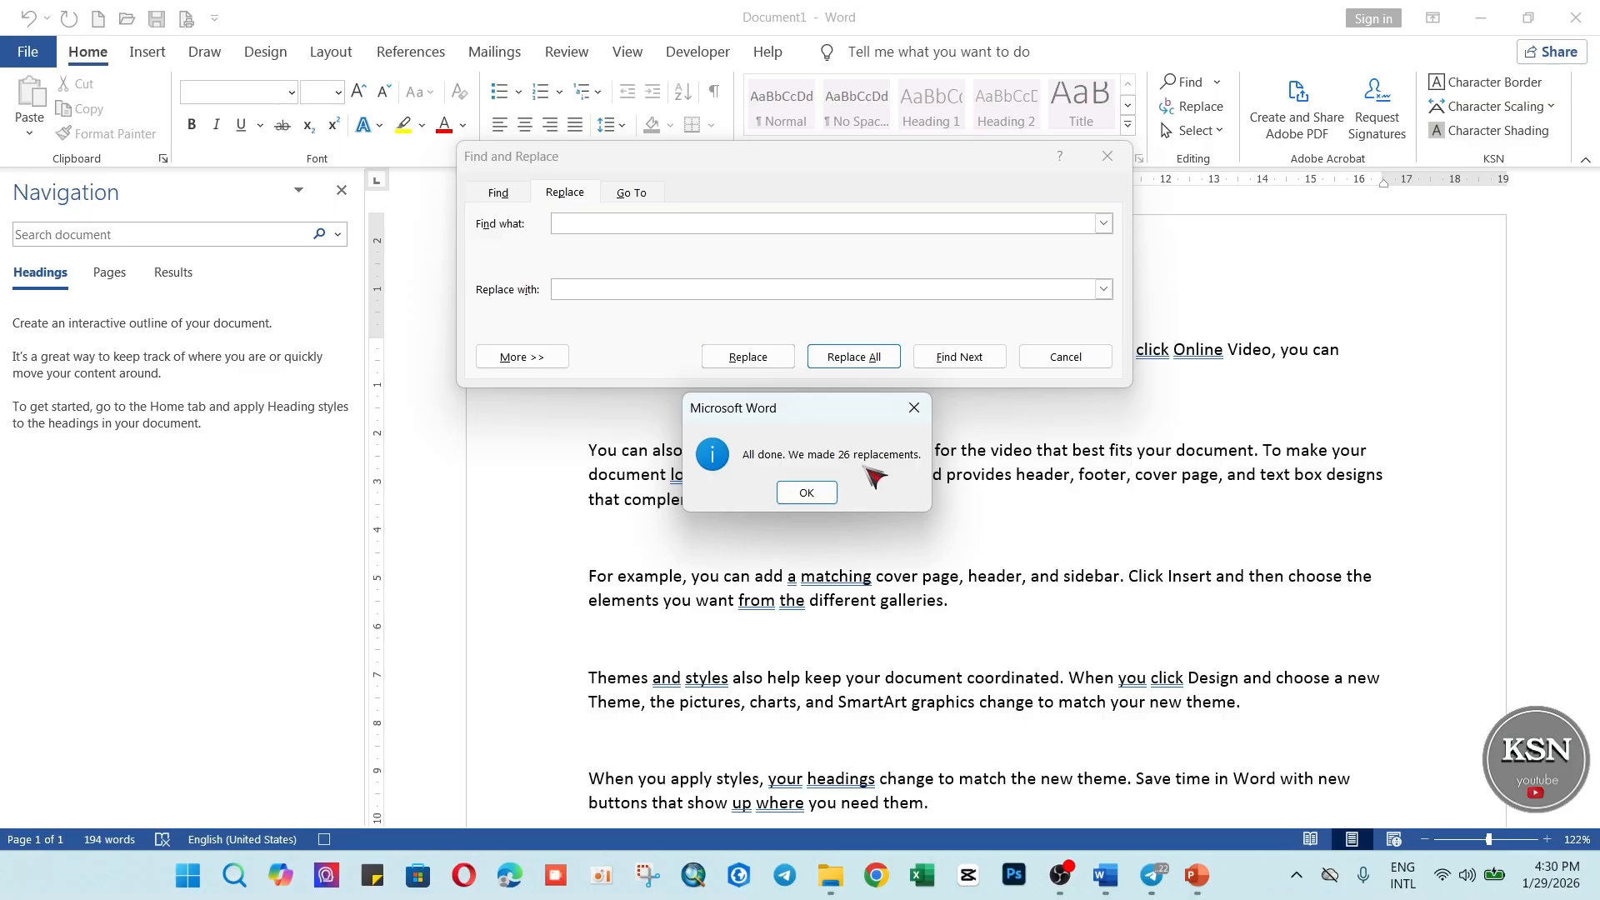
click(816, 493)
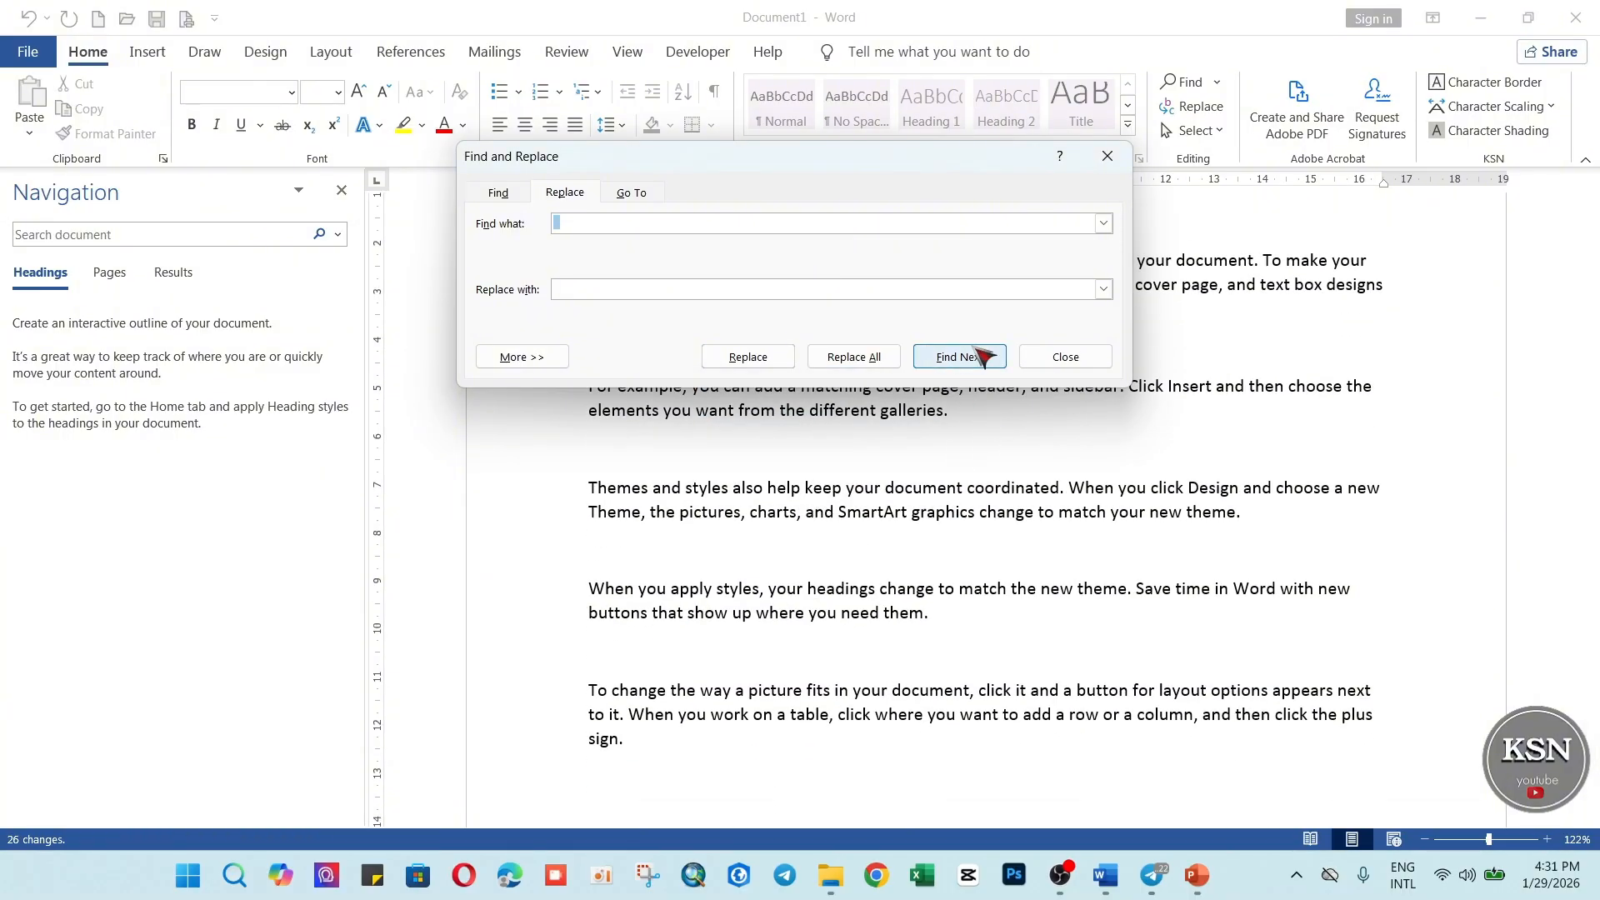
Clear the leftover spaces from both the find text and the replacement text.
drag(953, 169, 800, 228)
scroll(1283, 450, up, 3)
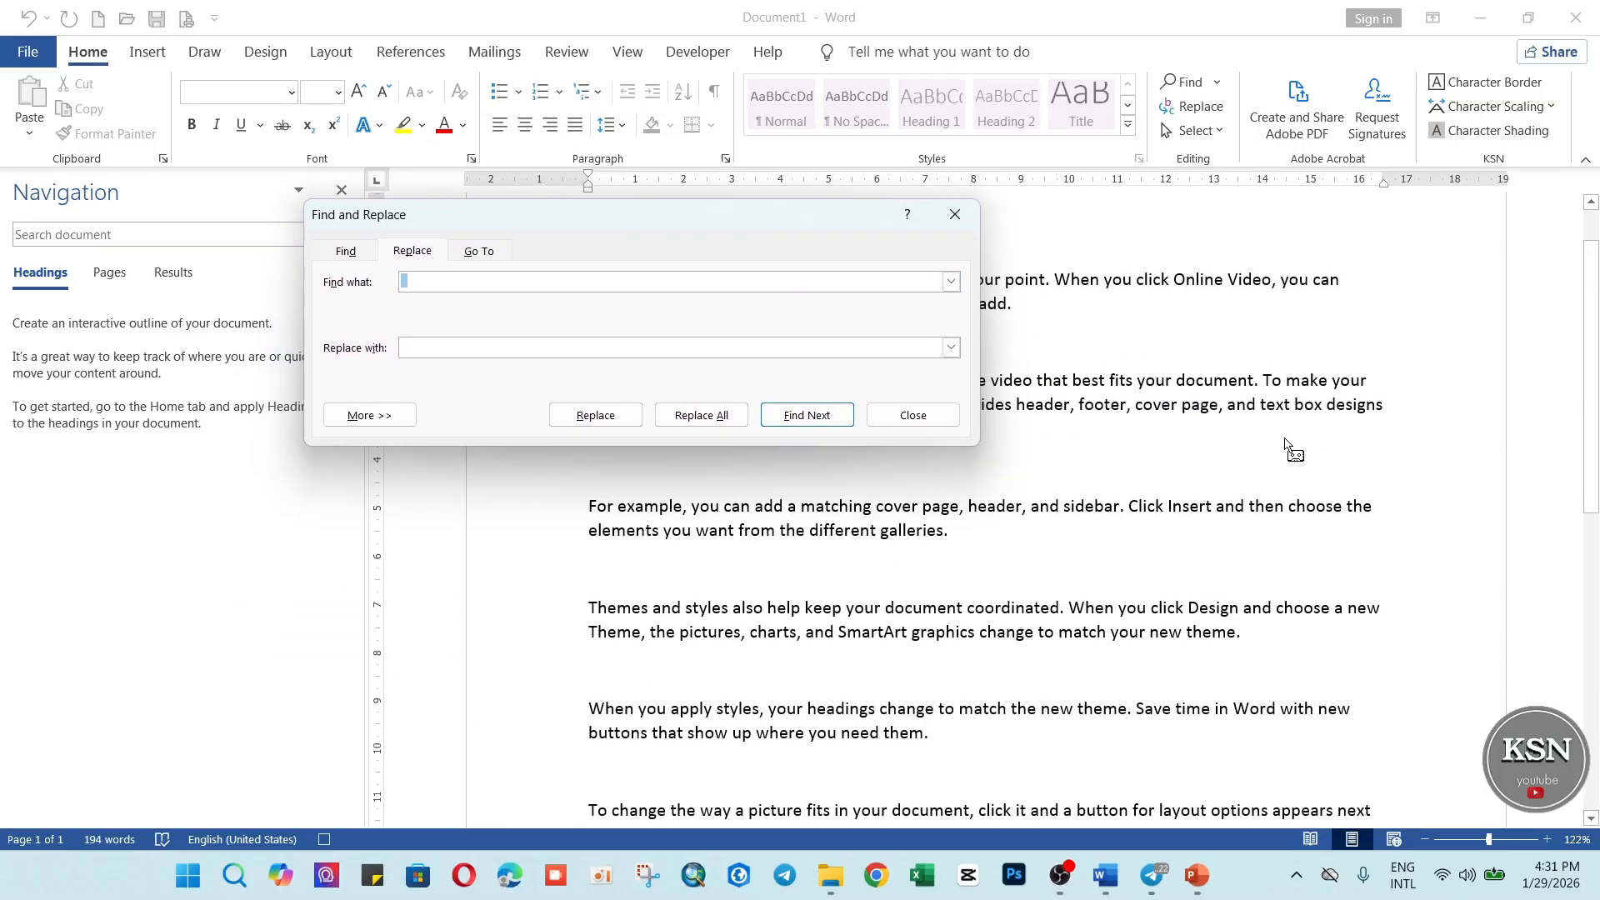
scroll(1283, 450, down, 3)
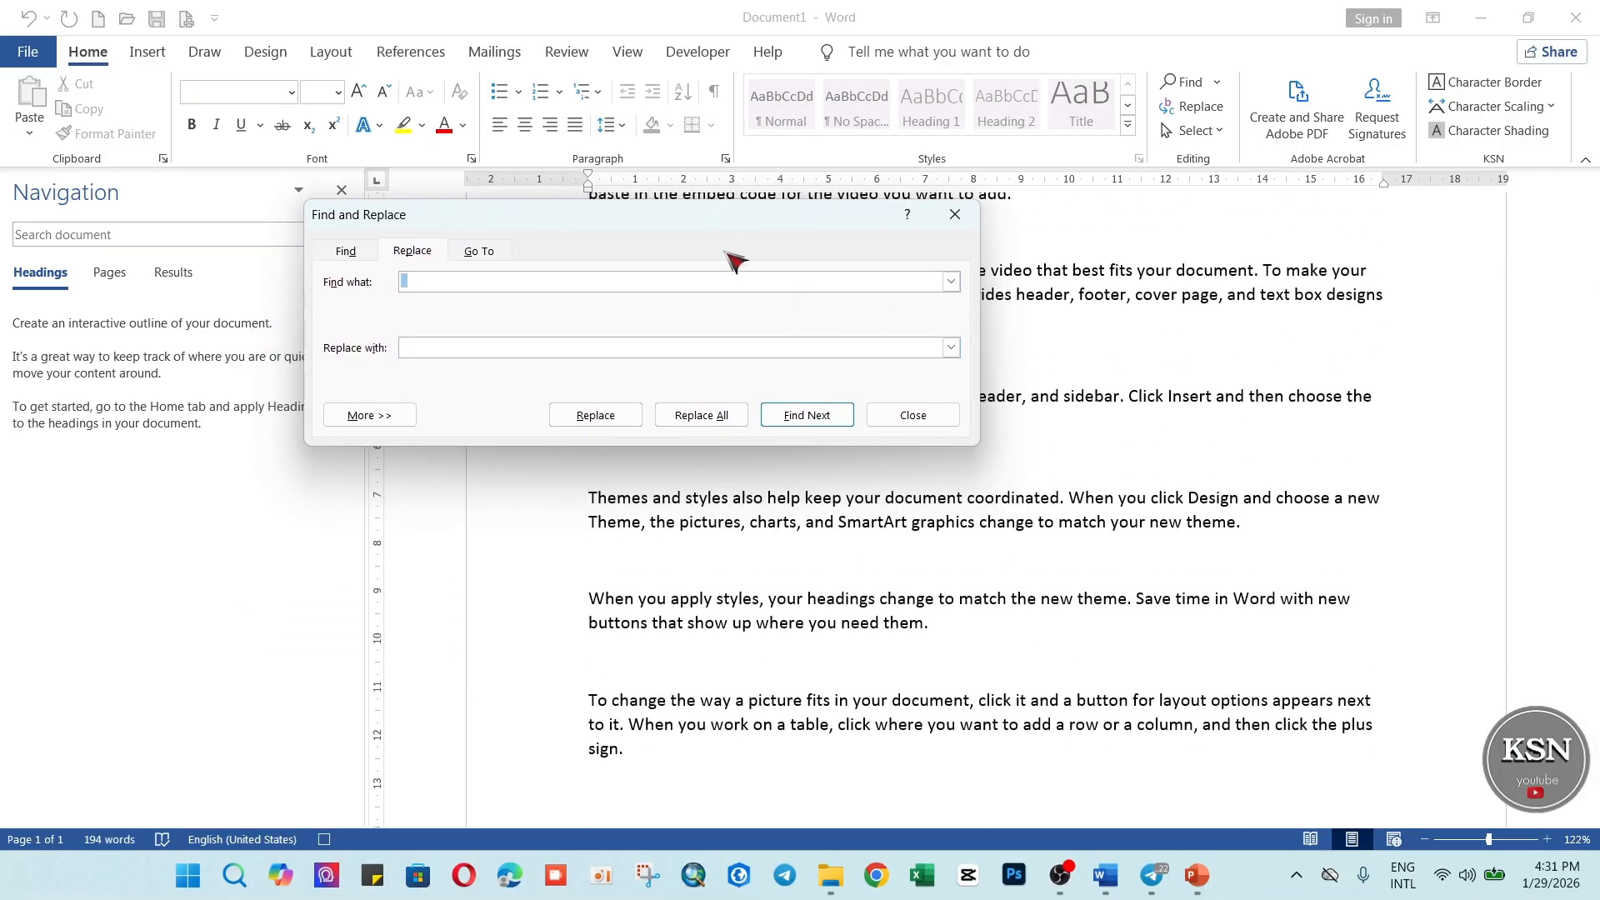
drag(783, 222, 1160, 365)
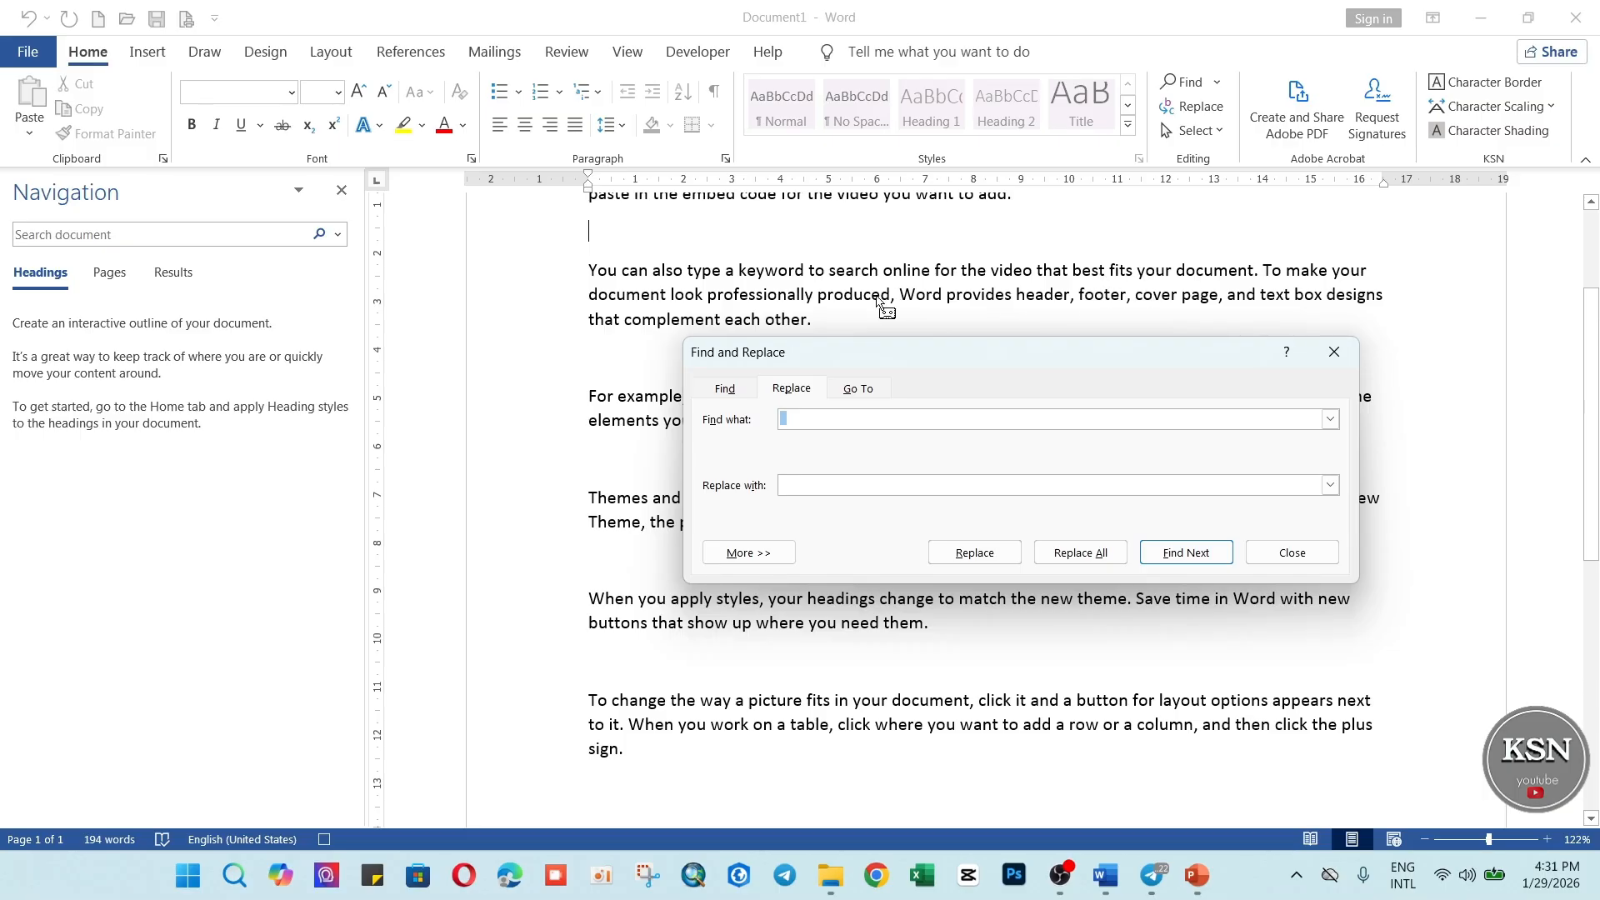
drag(992, 350, 877, 389)
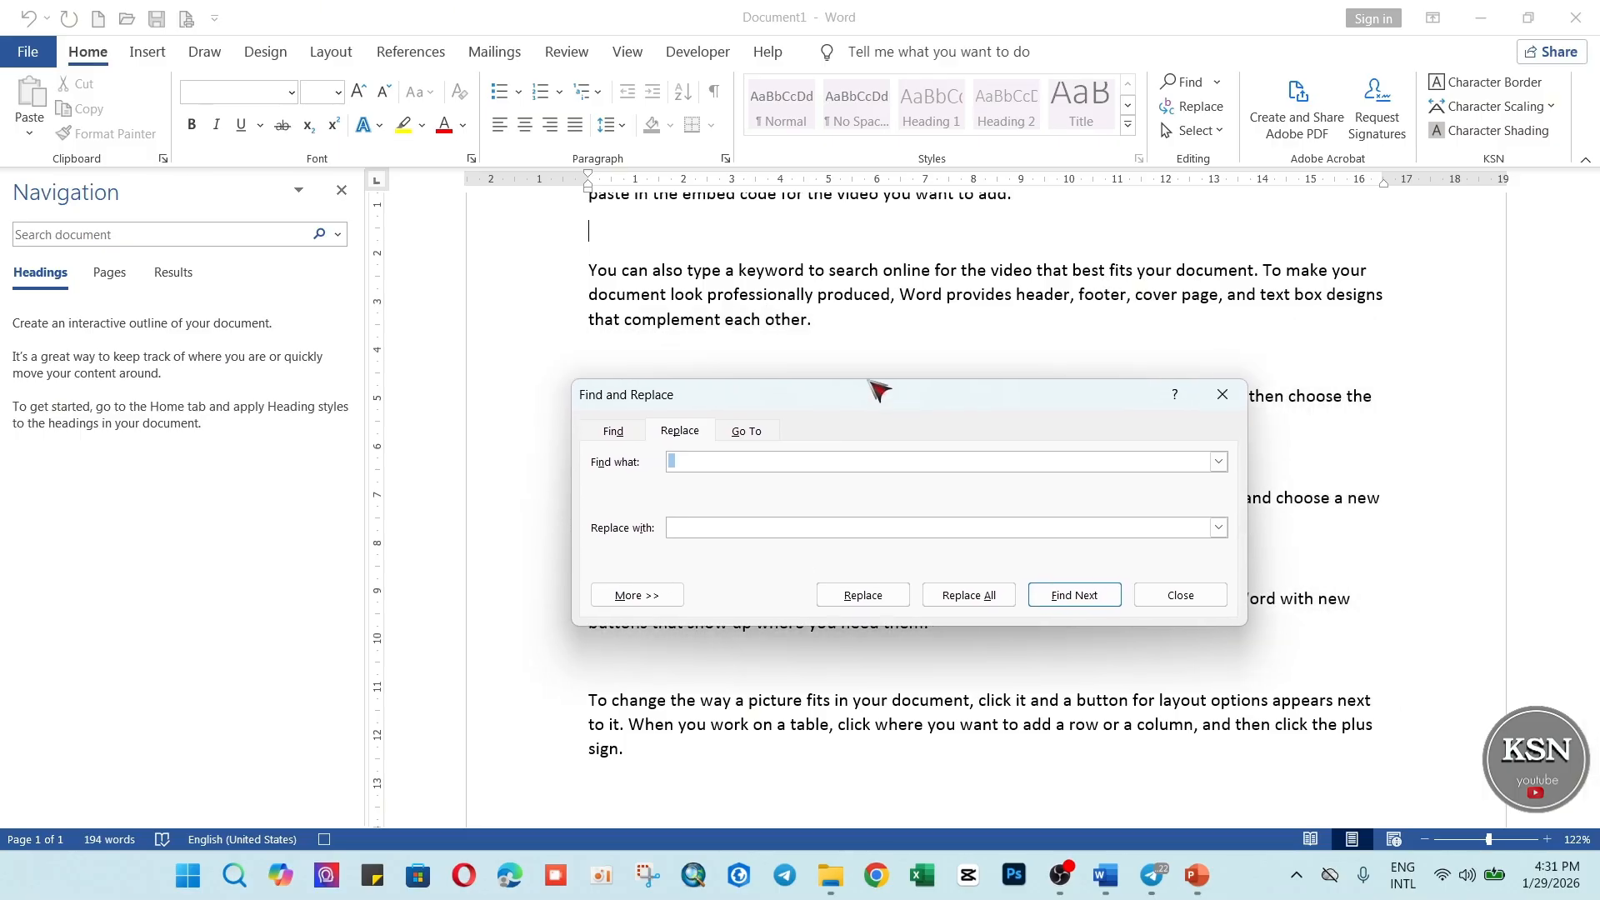
drag(765, 392, 858, 342)
click(766, 397)
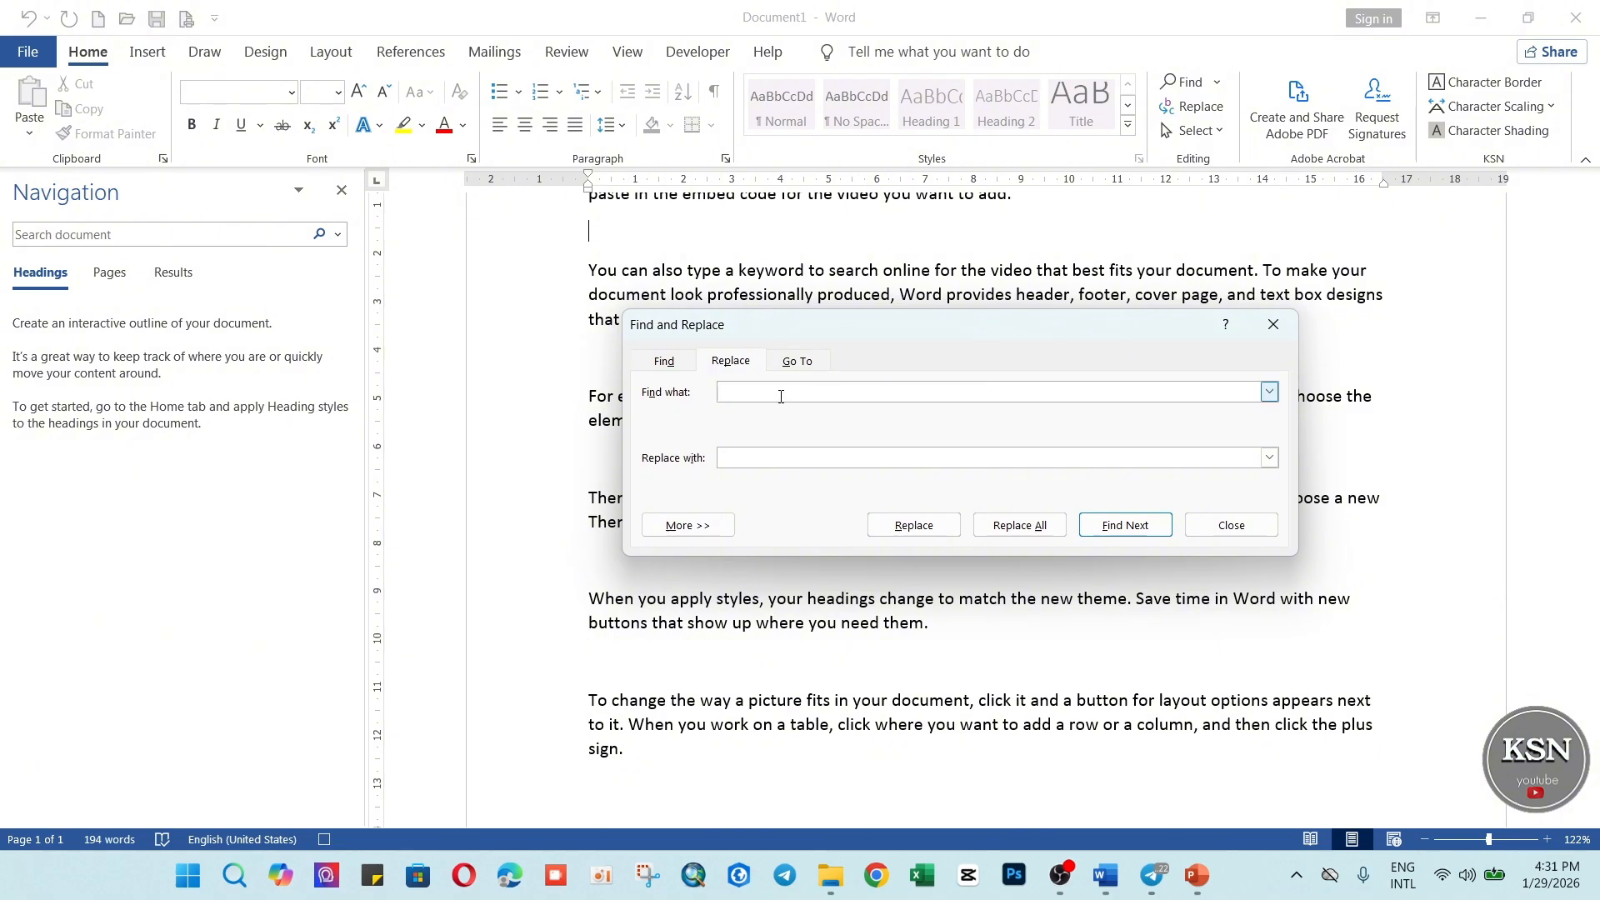
drag(727, 391, 705, 391)
key(BackSpace)
click(768, 459)
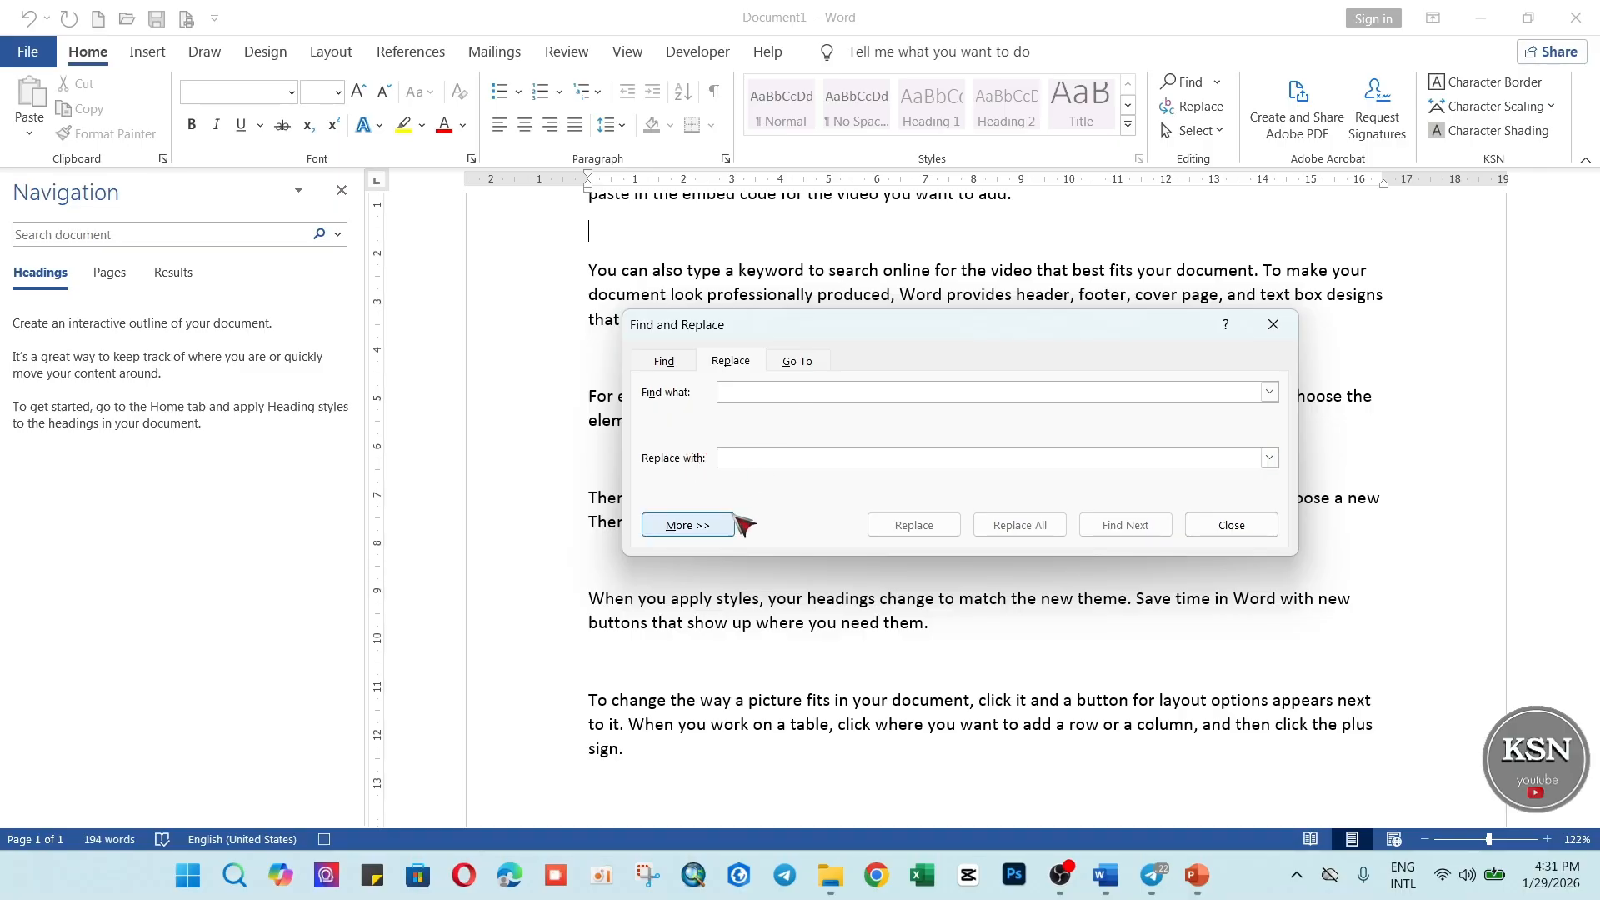
Set the find text to two consecutive paragraph marks (^p^p) using the special characters.
click(775, 393)
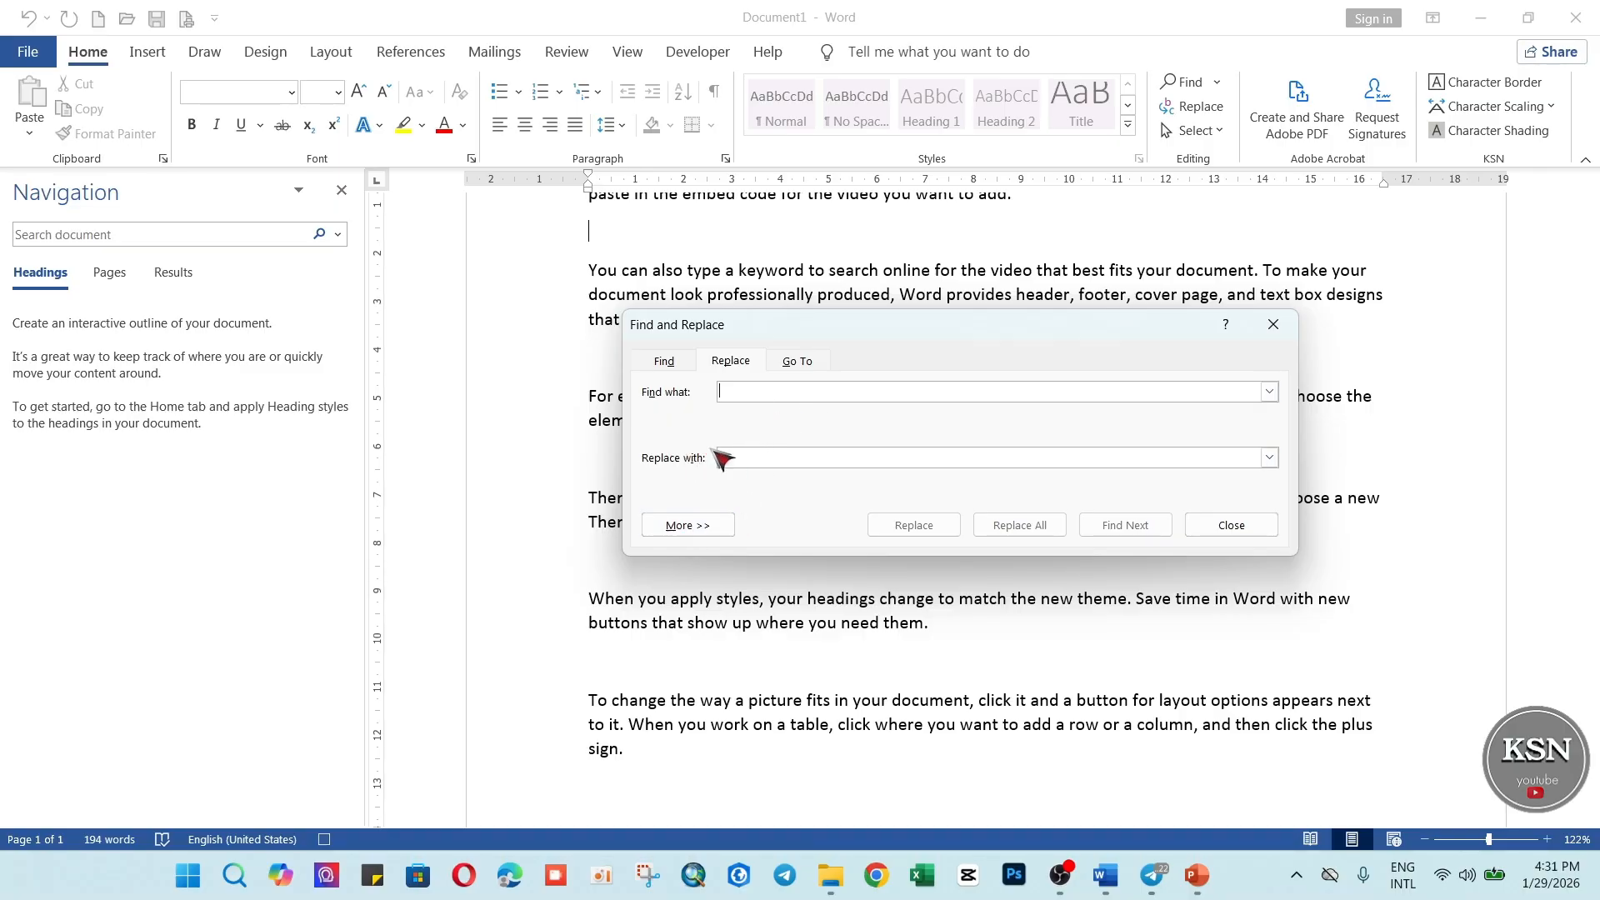
click(685, 525)
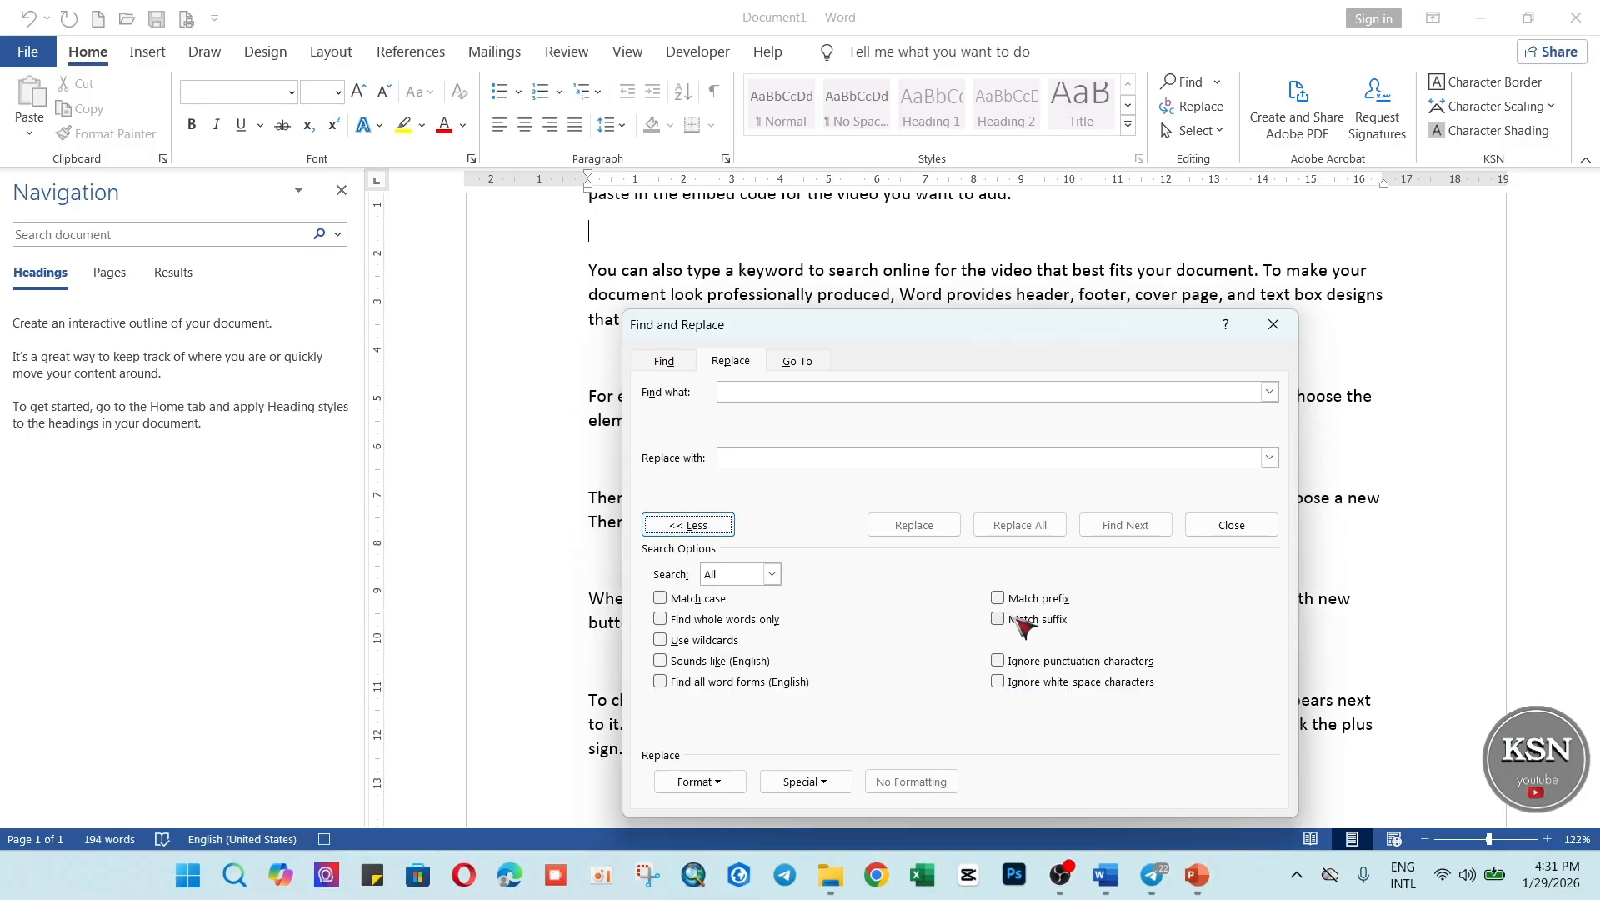
click(829, 786)
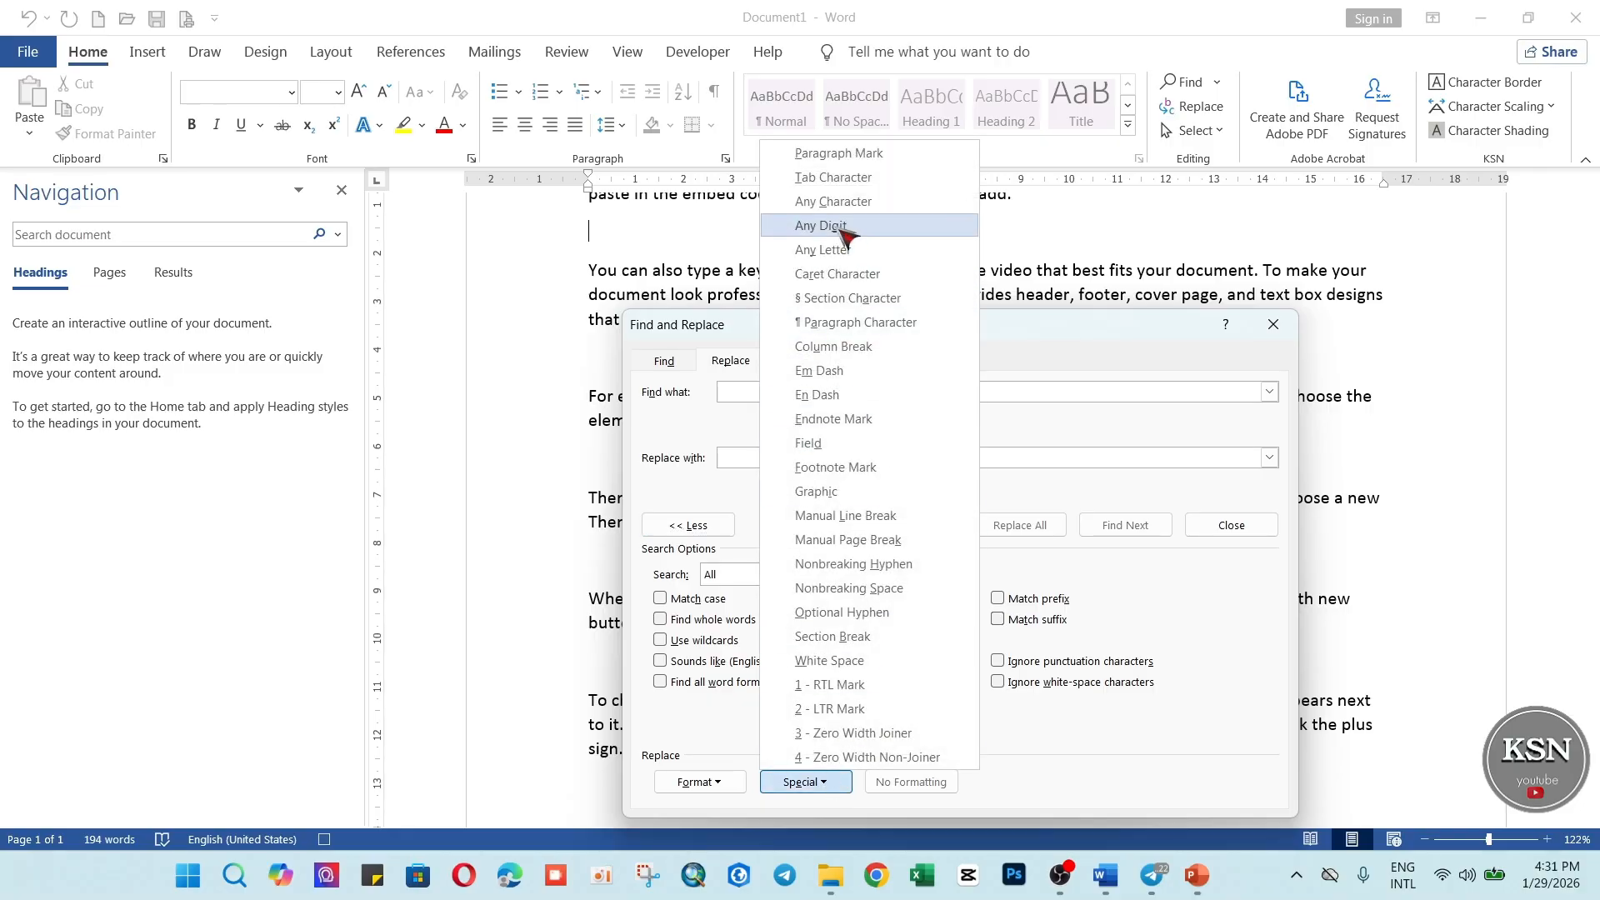
click(833, 155)
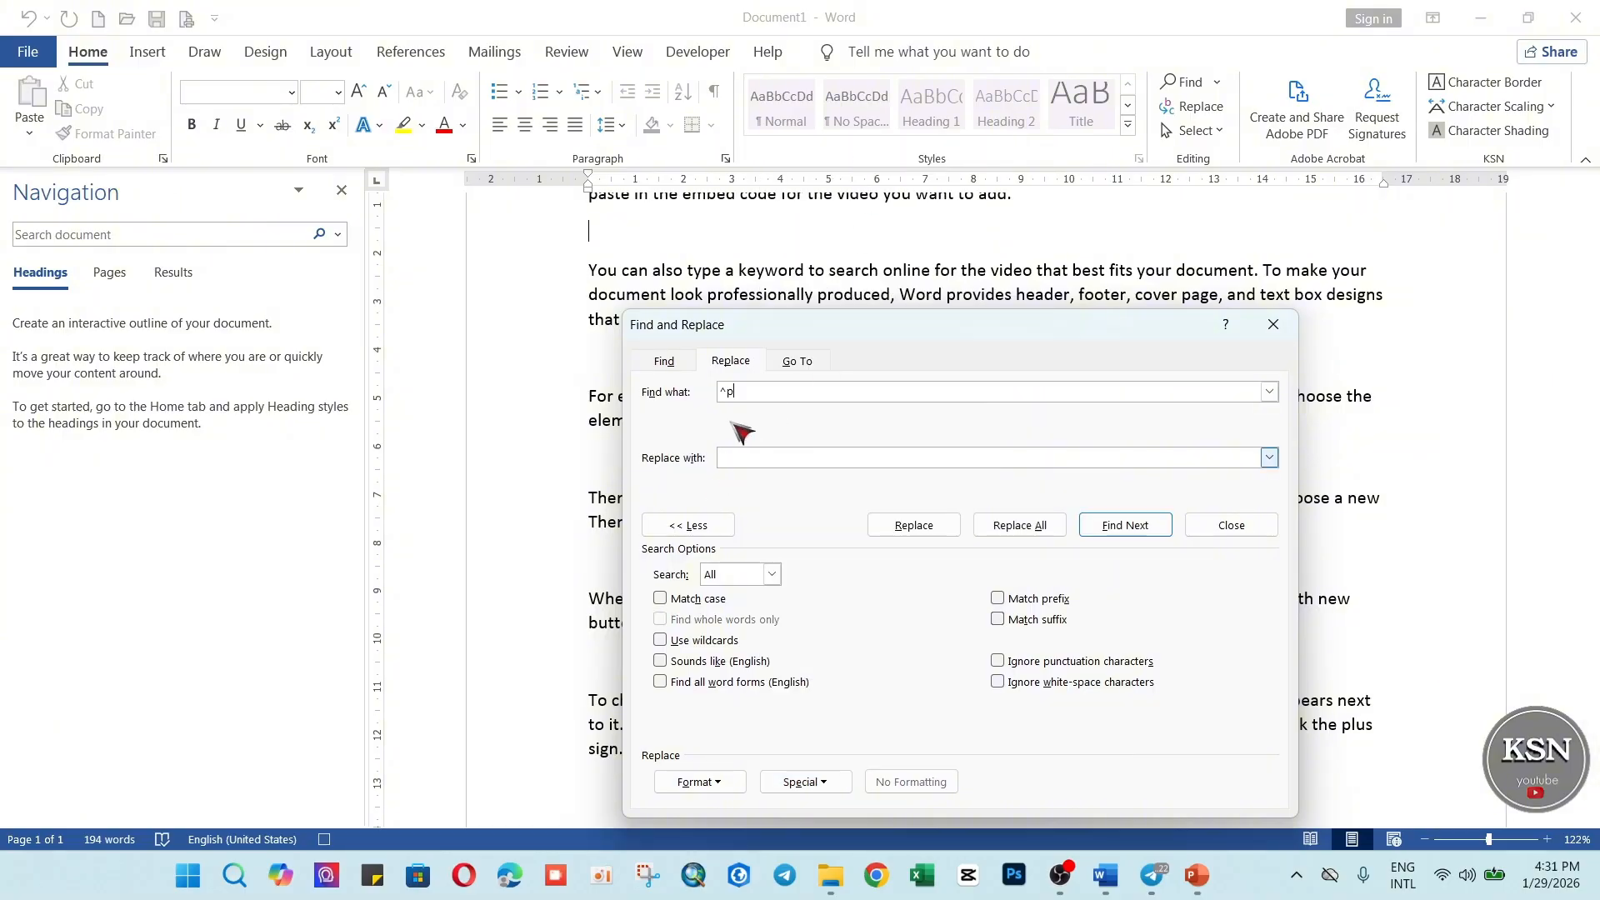
click(805, 782)
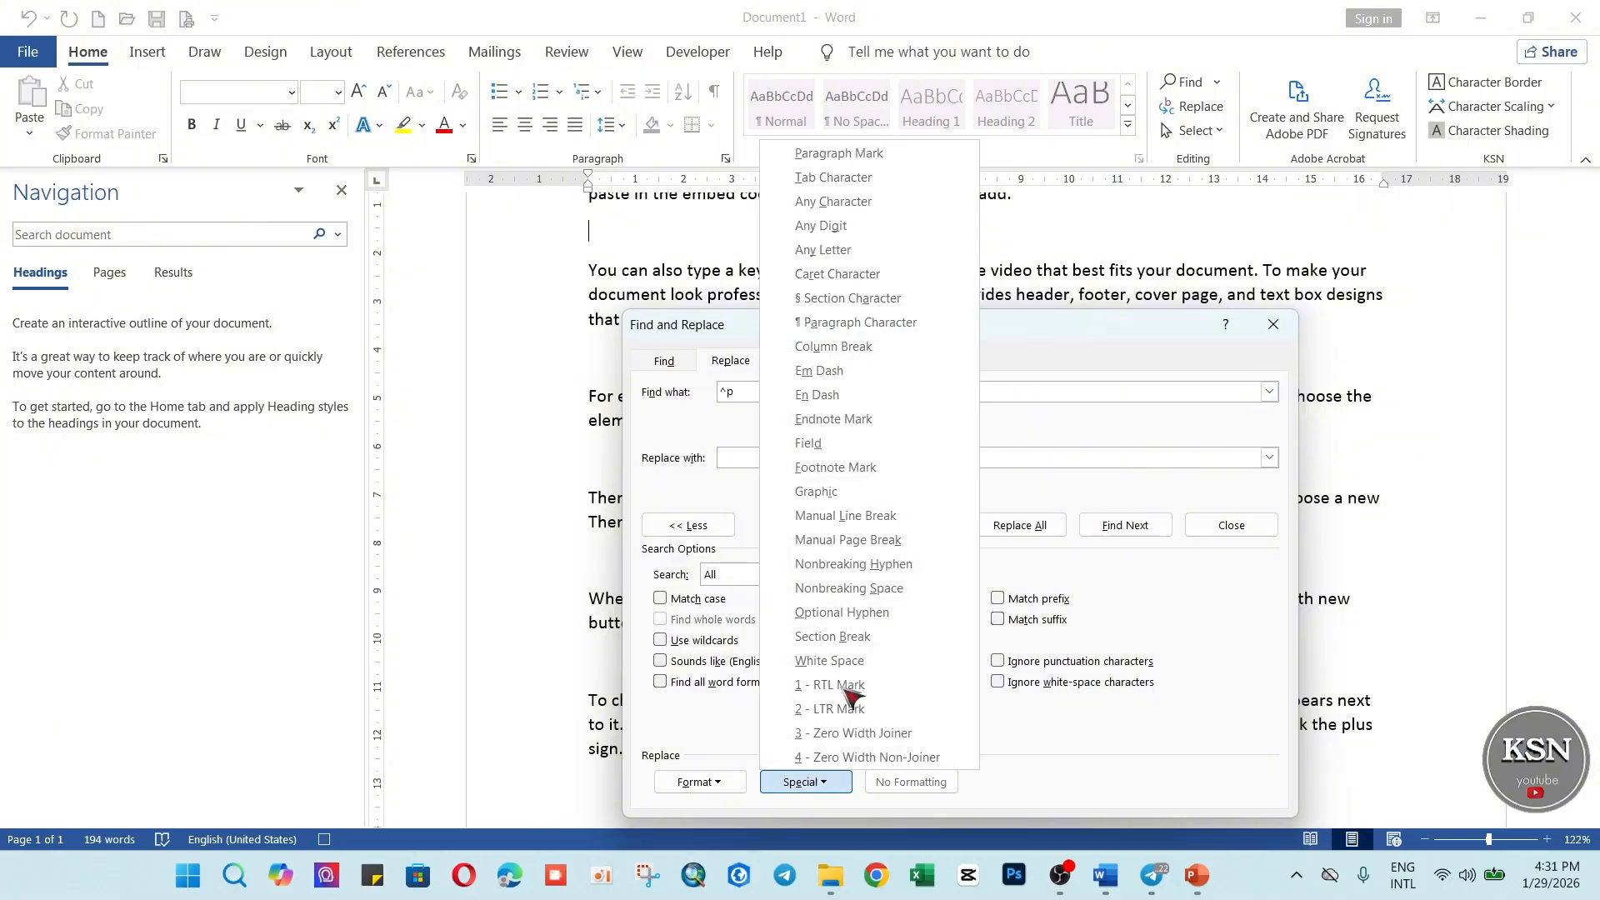
click(846, 155)
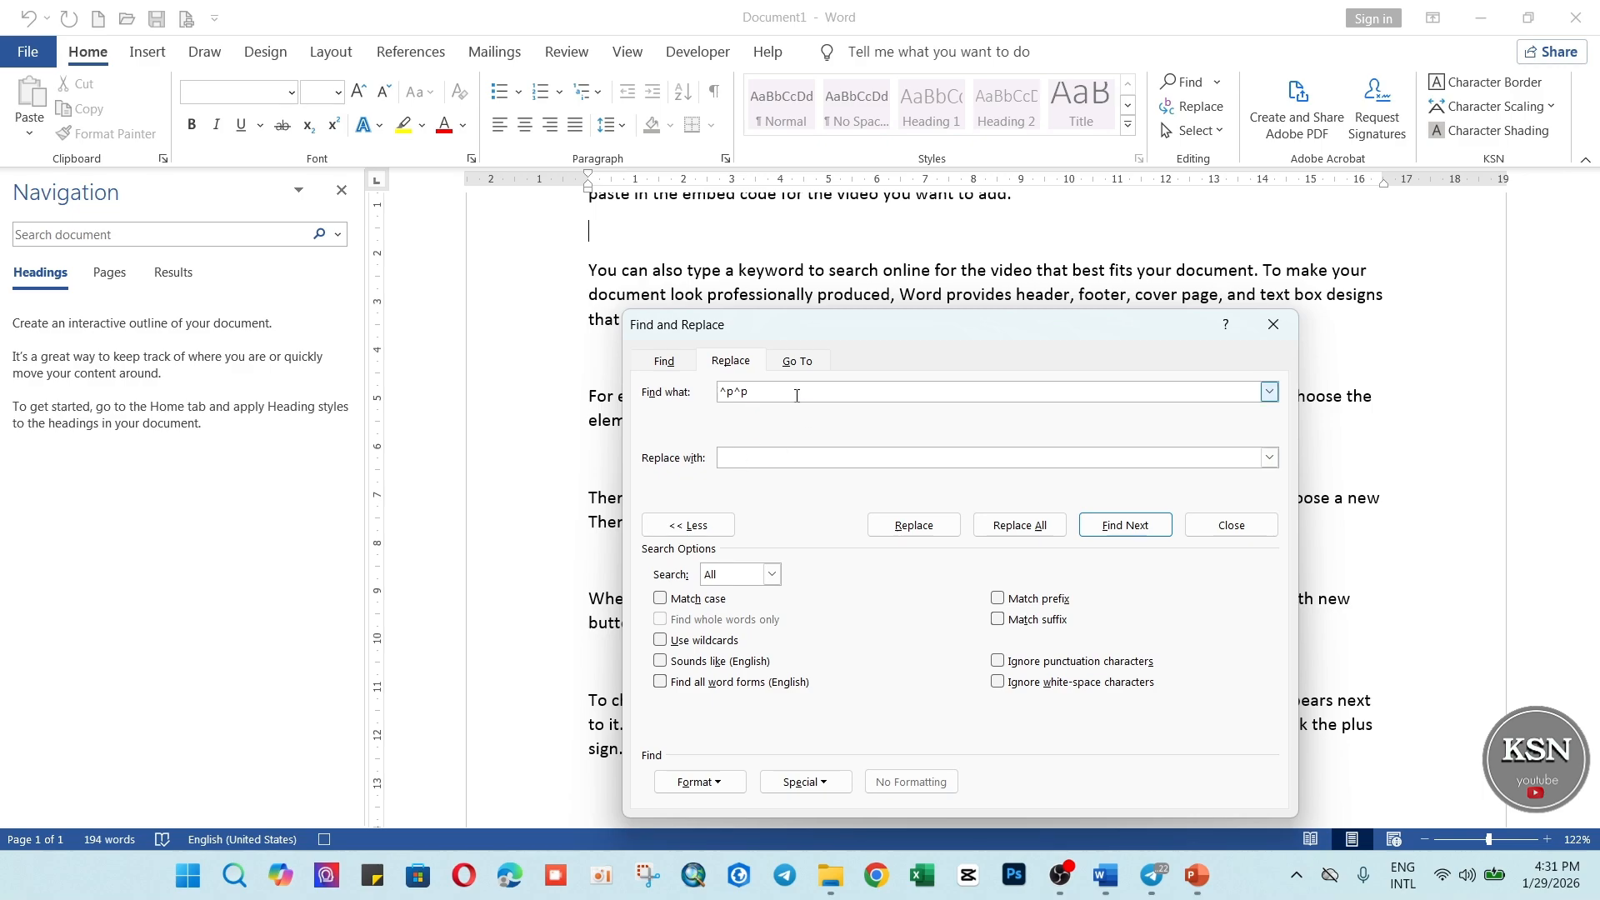
Replace all double paragraph marks with a single paragraph mark (^p) and close Find and Replace.
click(740, 456)
click(844, 782)
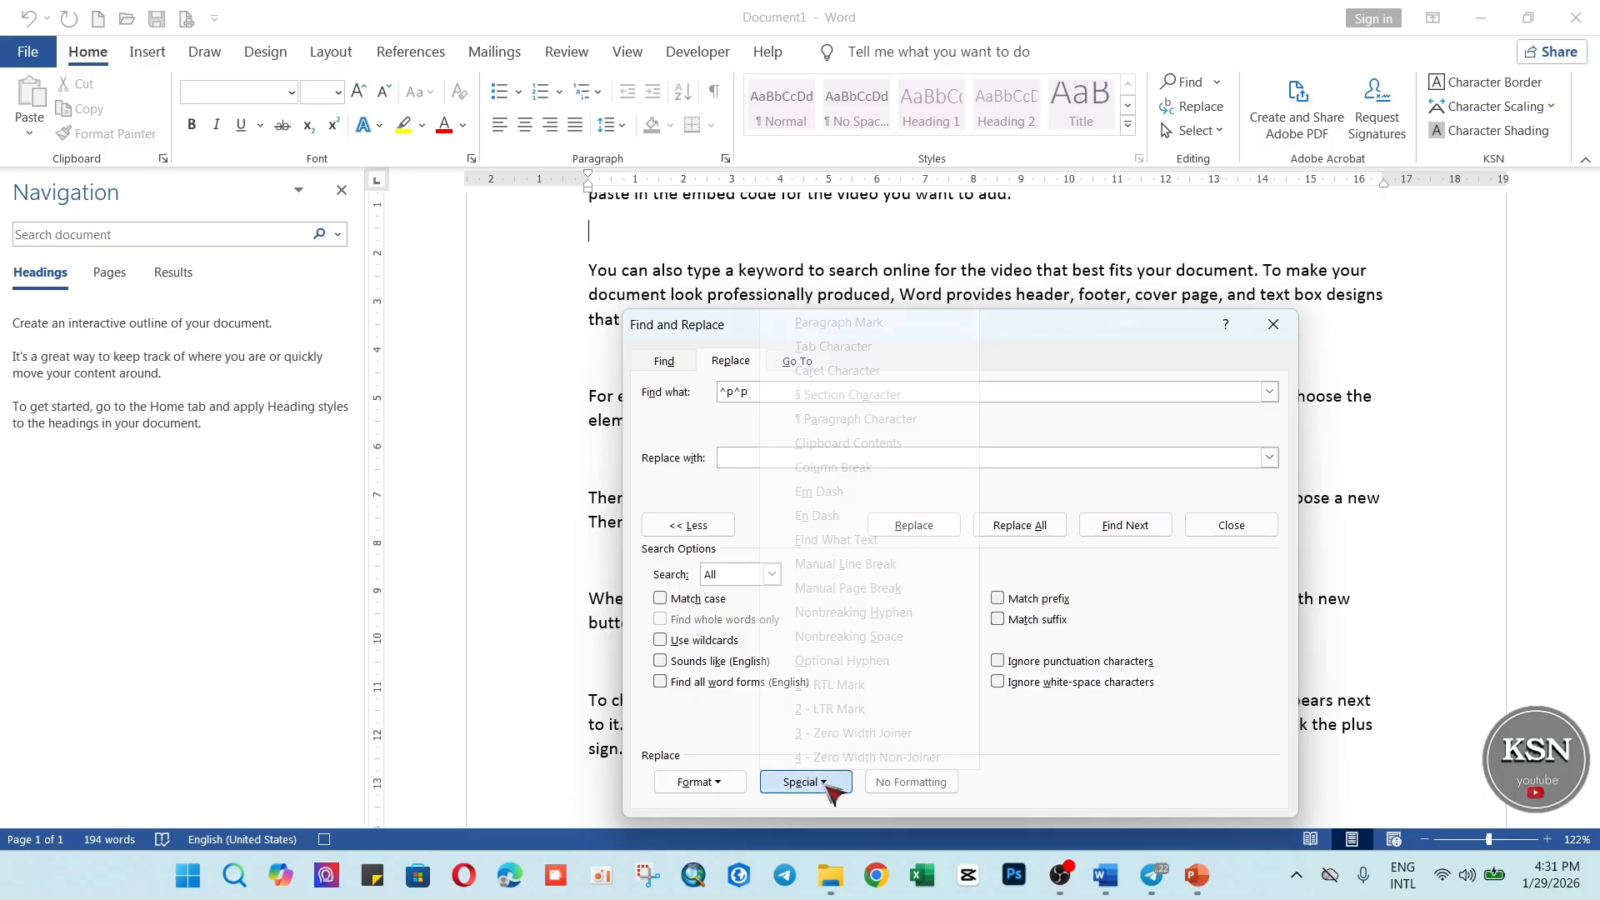
click(847, 327)
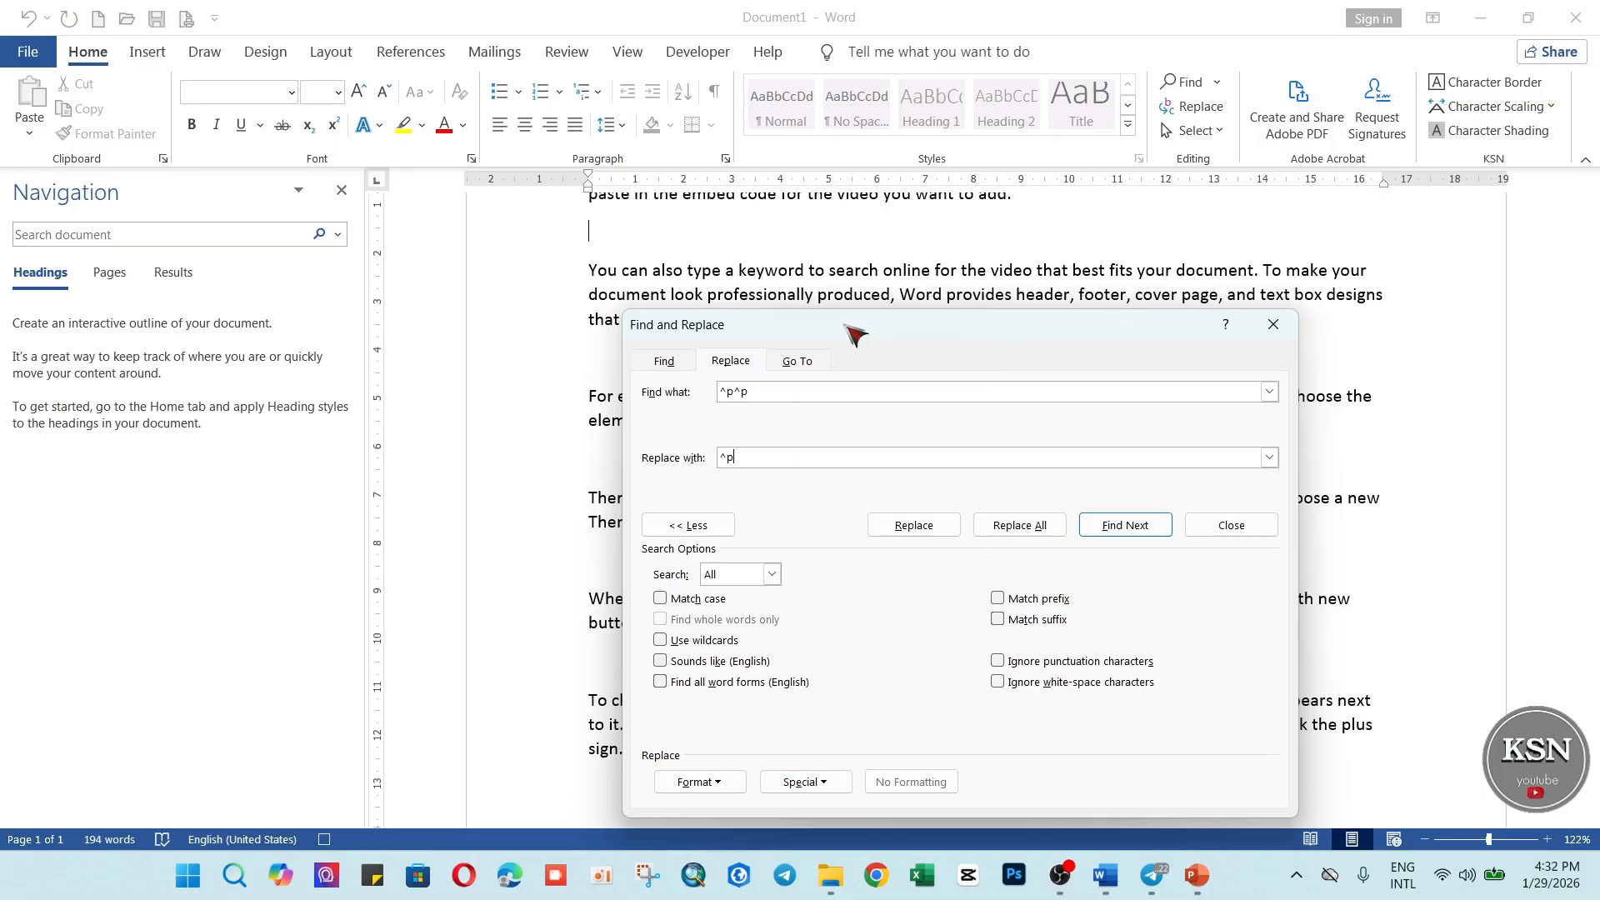
click(1020, 525)
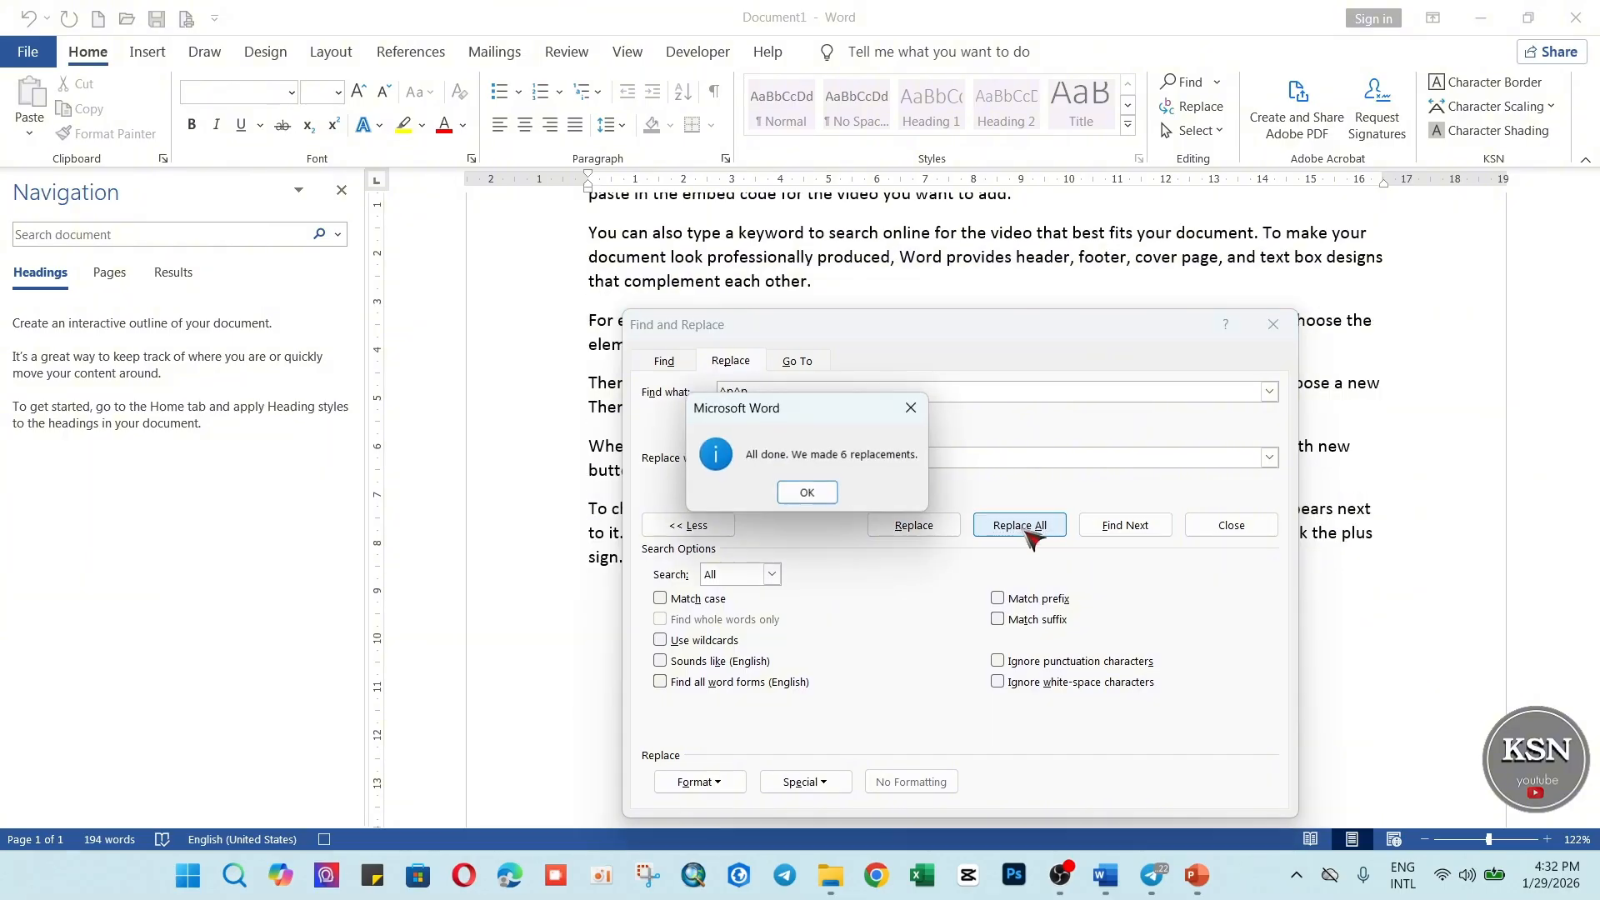
click(807, 492)
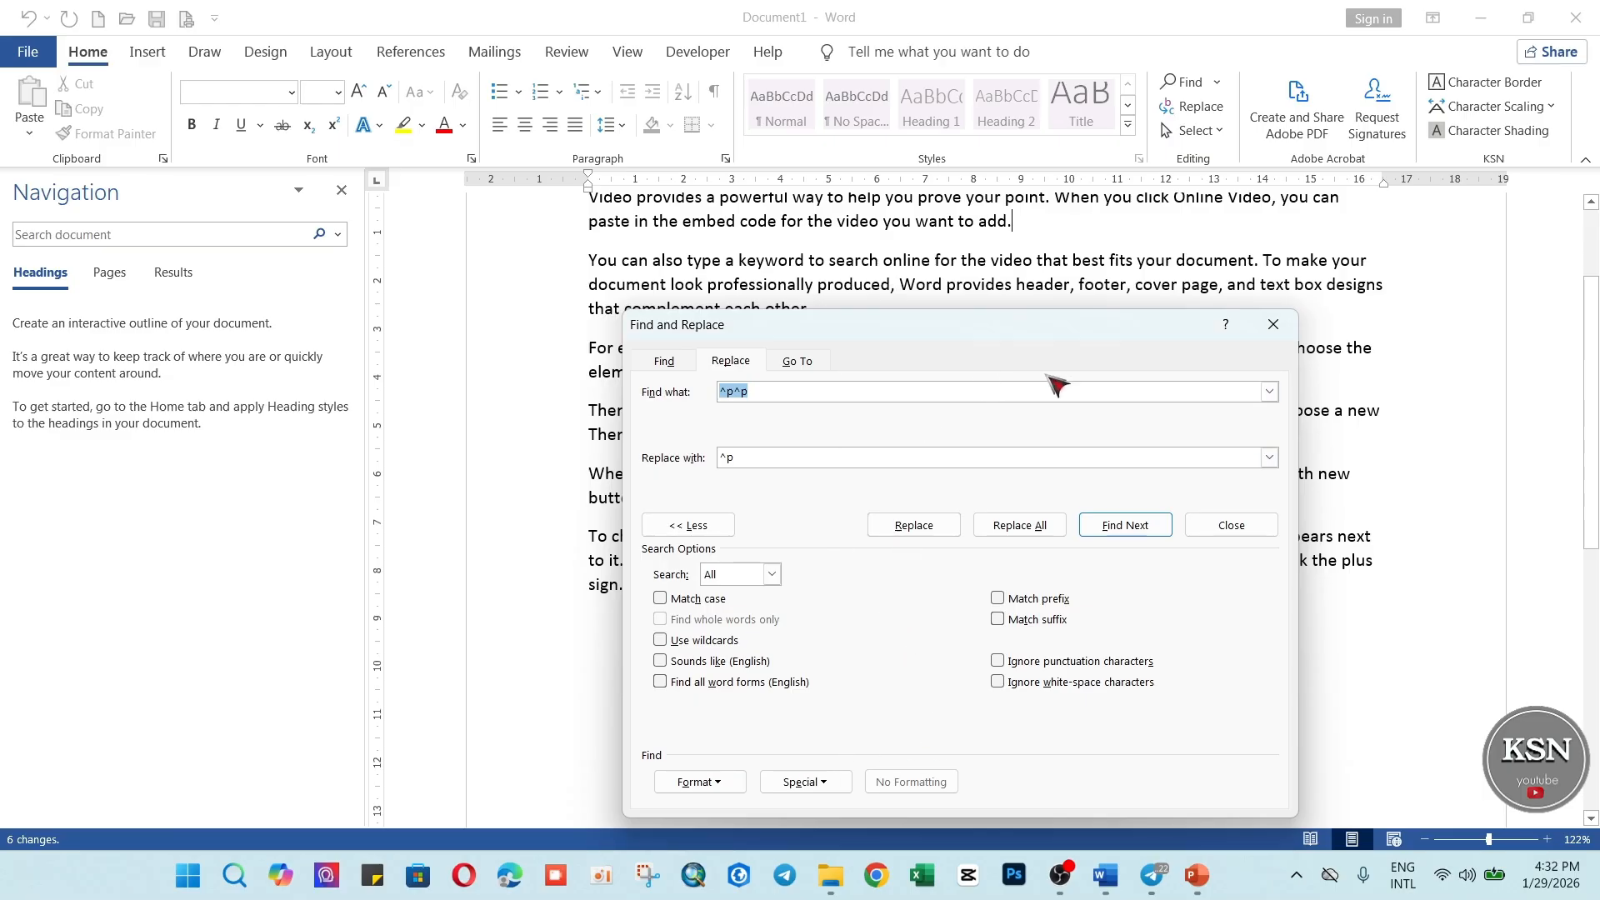
drag(1075, 342, 754, 447)
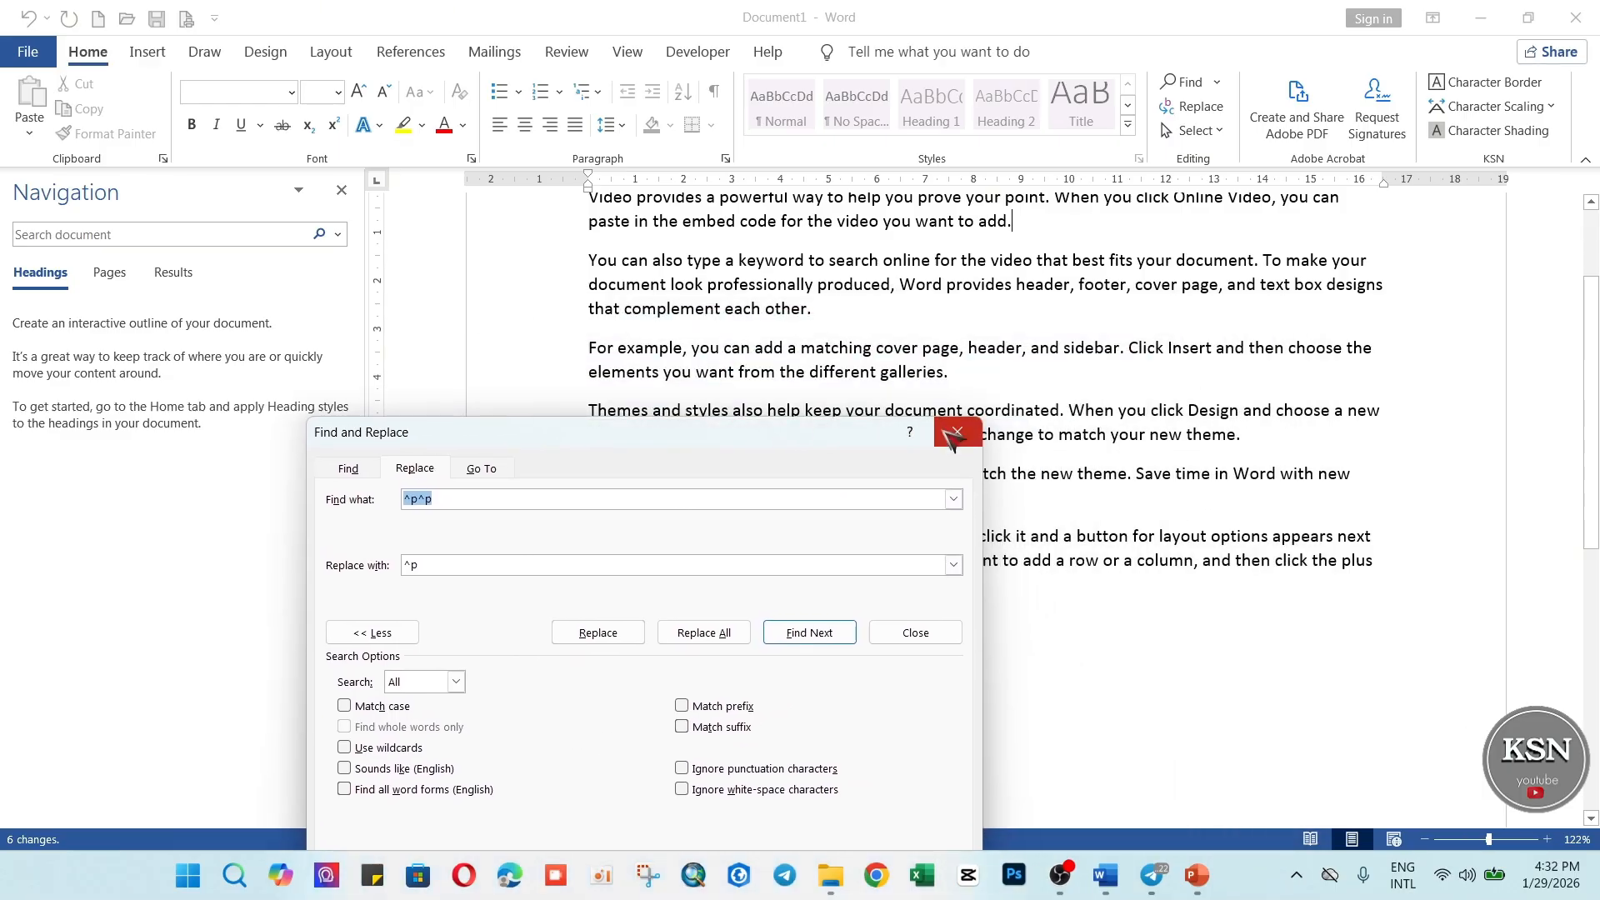
click(916, 633)
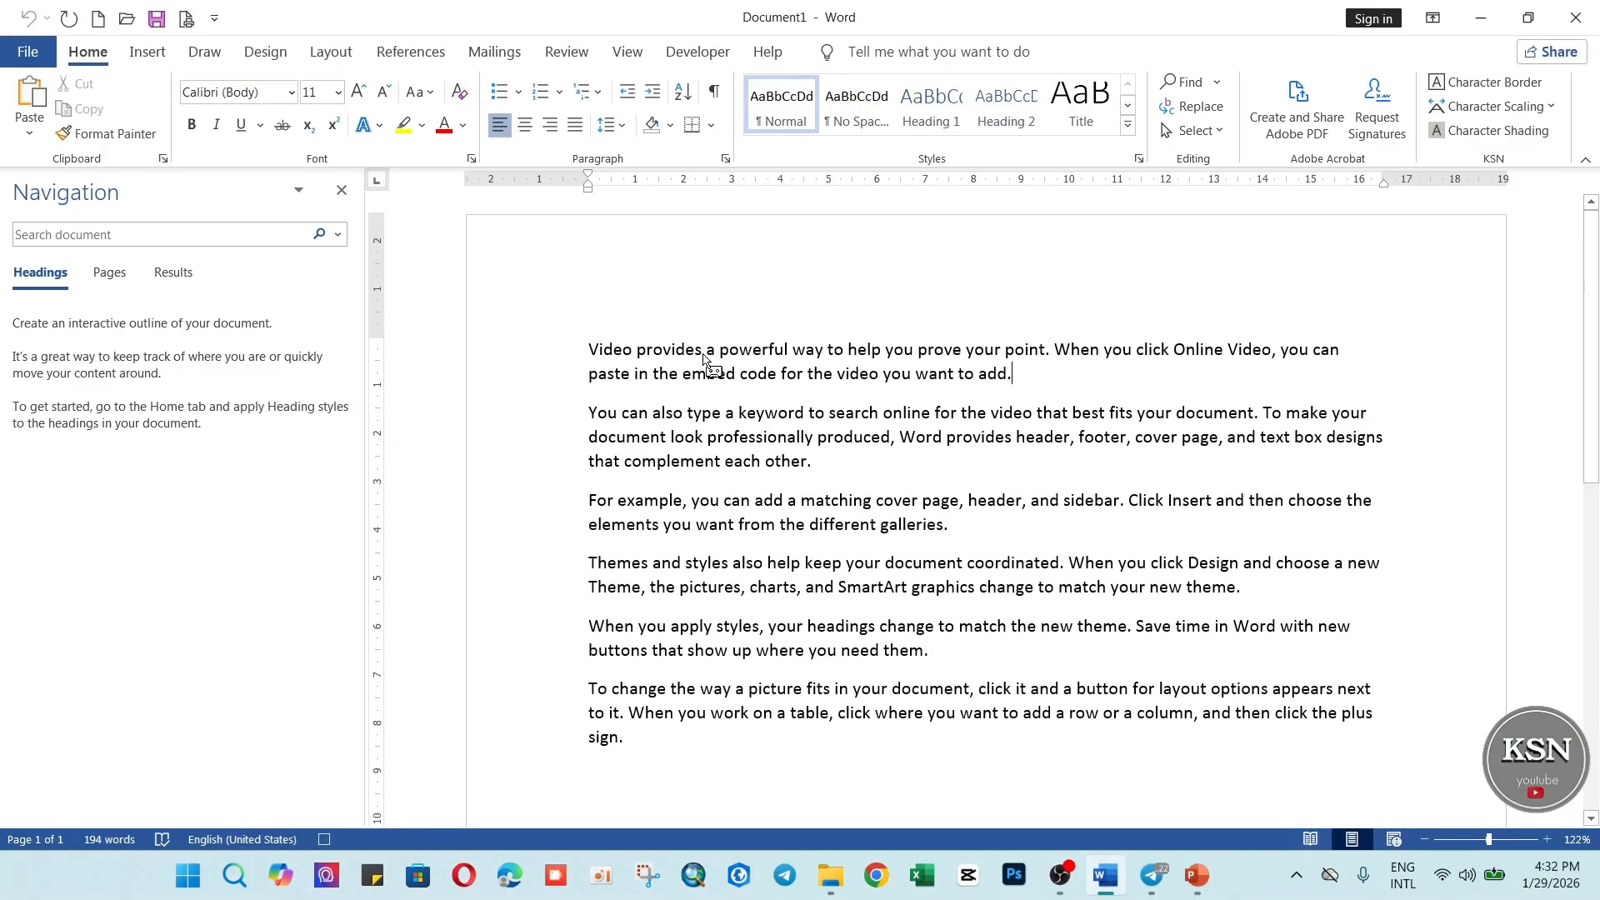
Stop recording the cleanup macro and look over the cleaned document.
click(629, 51)
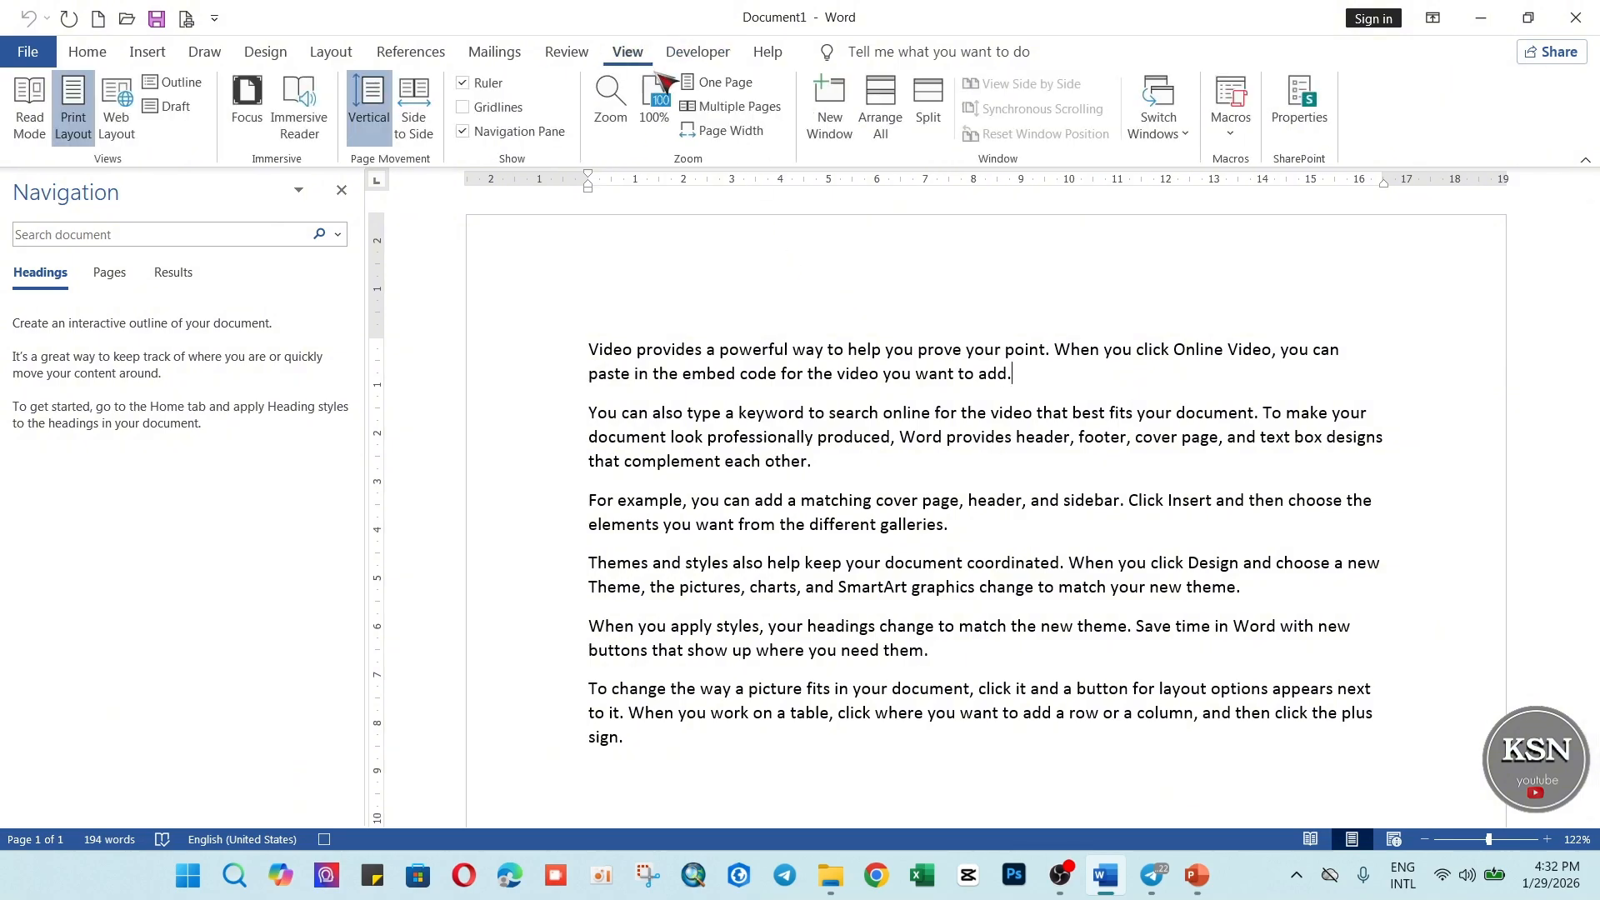
click(1235, 145)
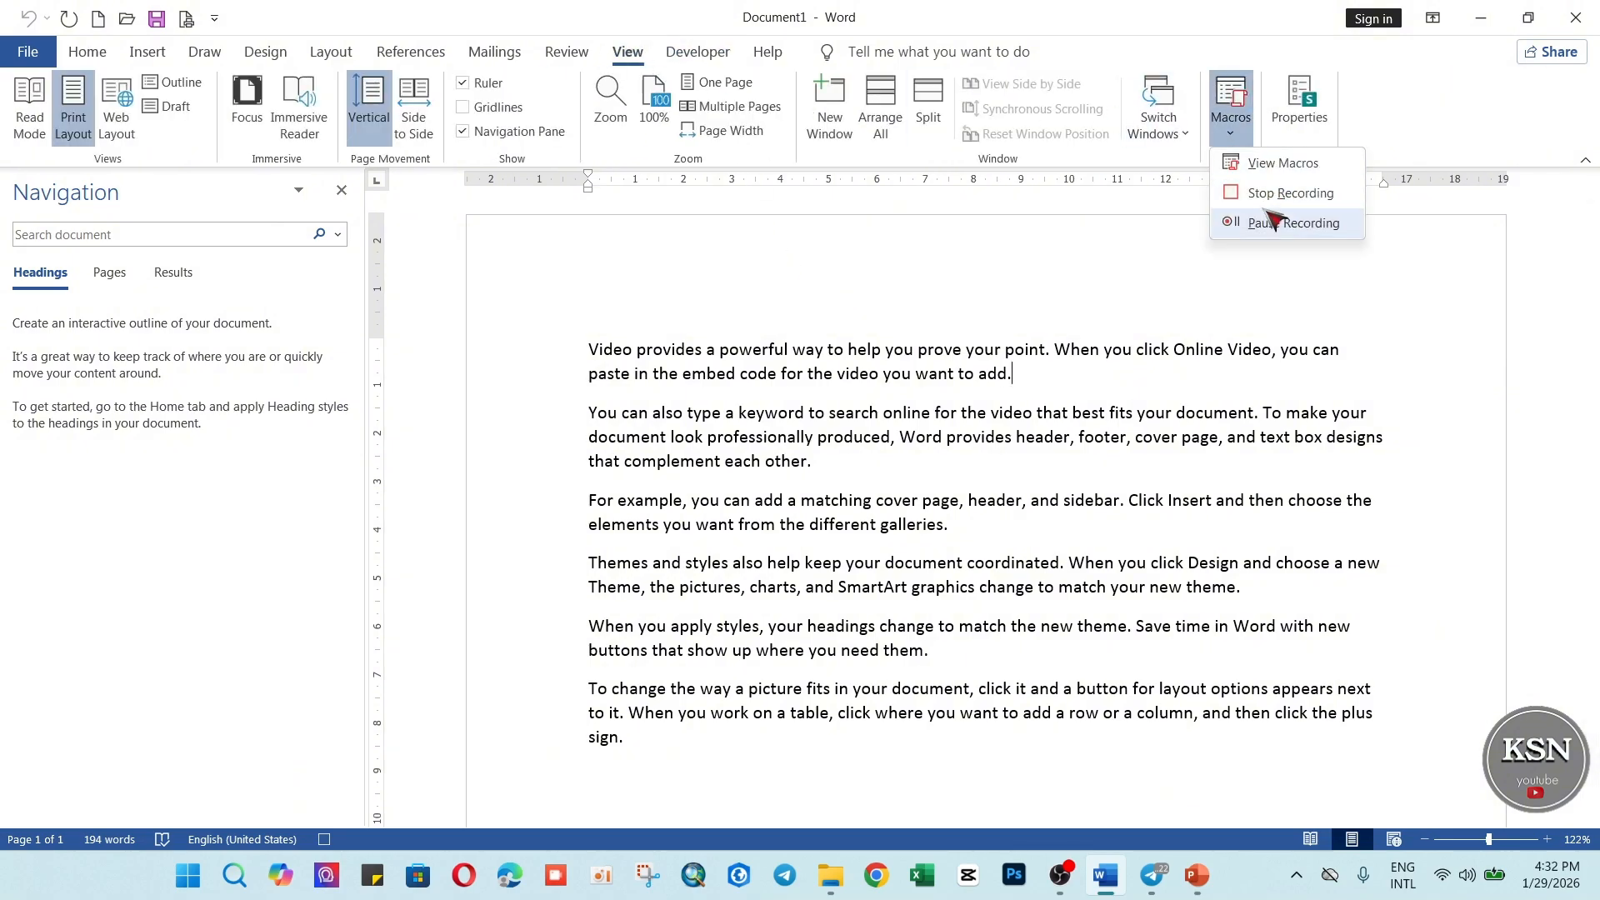
click(1273, 196)
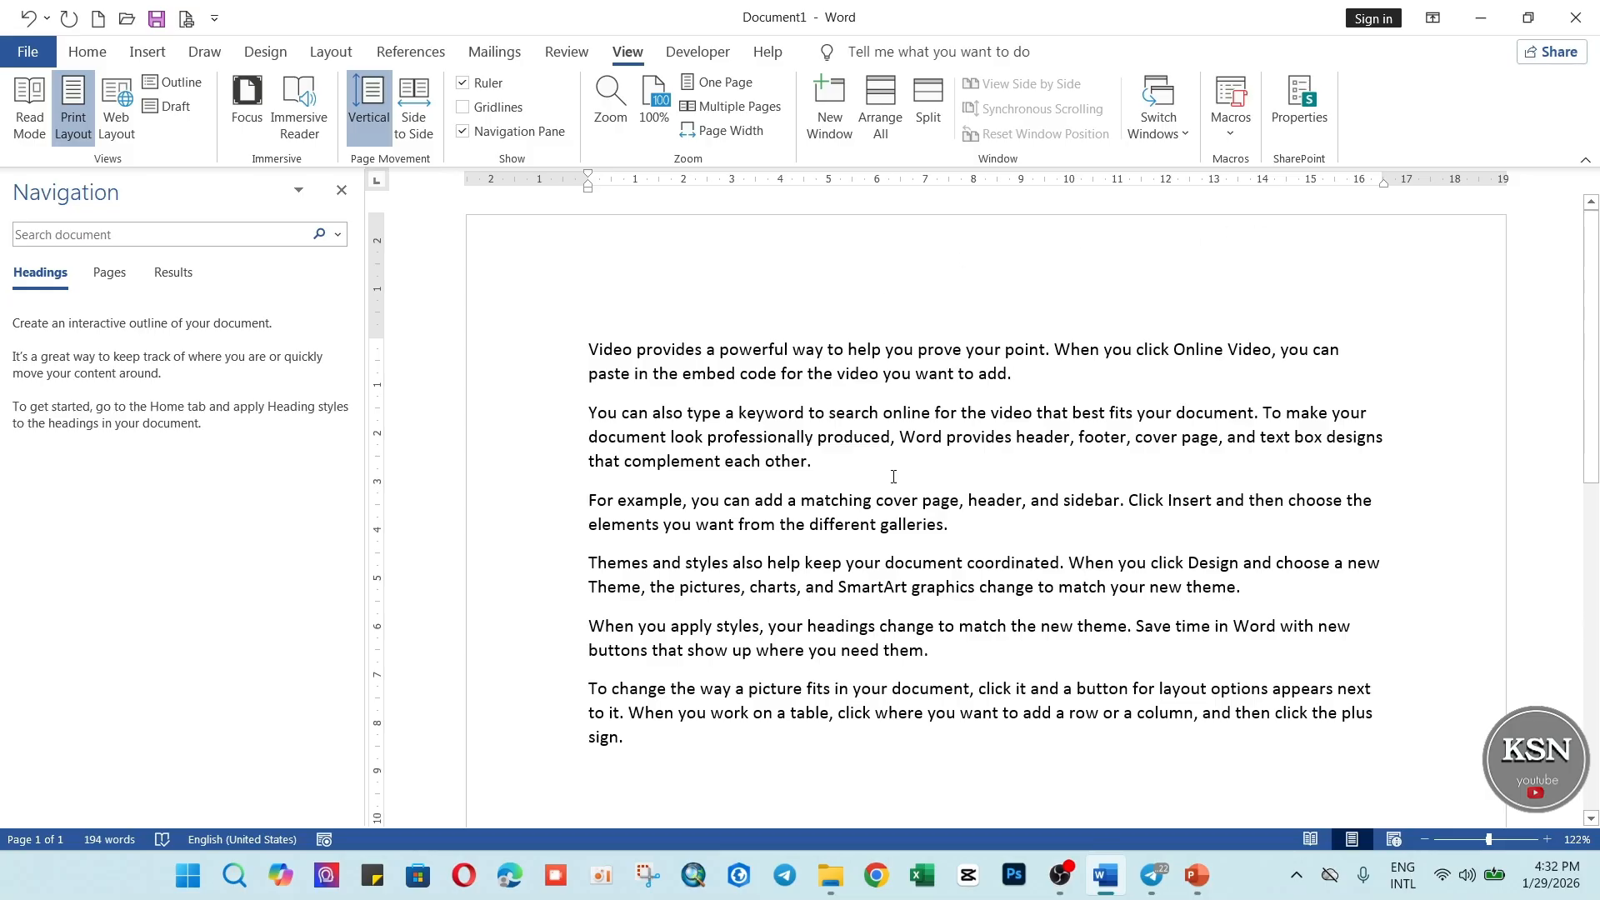
scroll(908, 649, down, 3)
scroll(893, 614, up, 3)
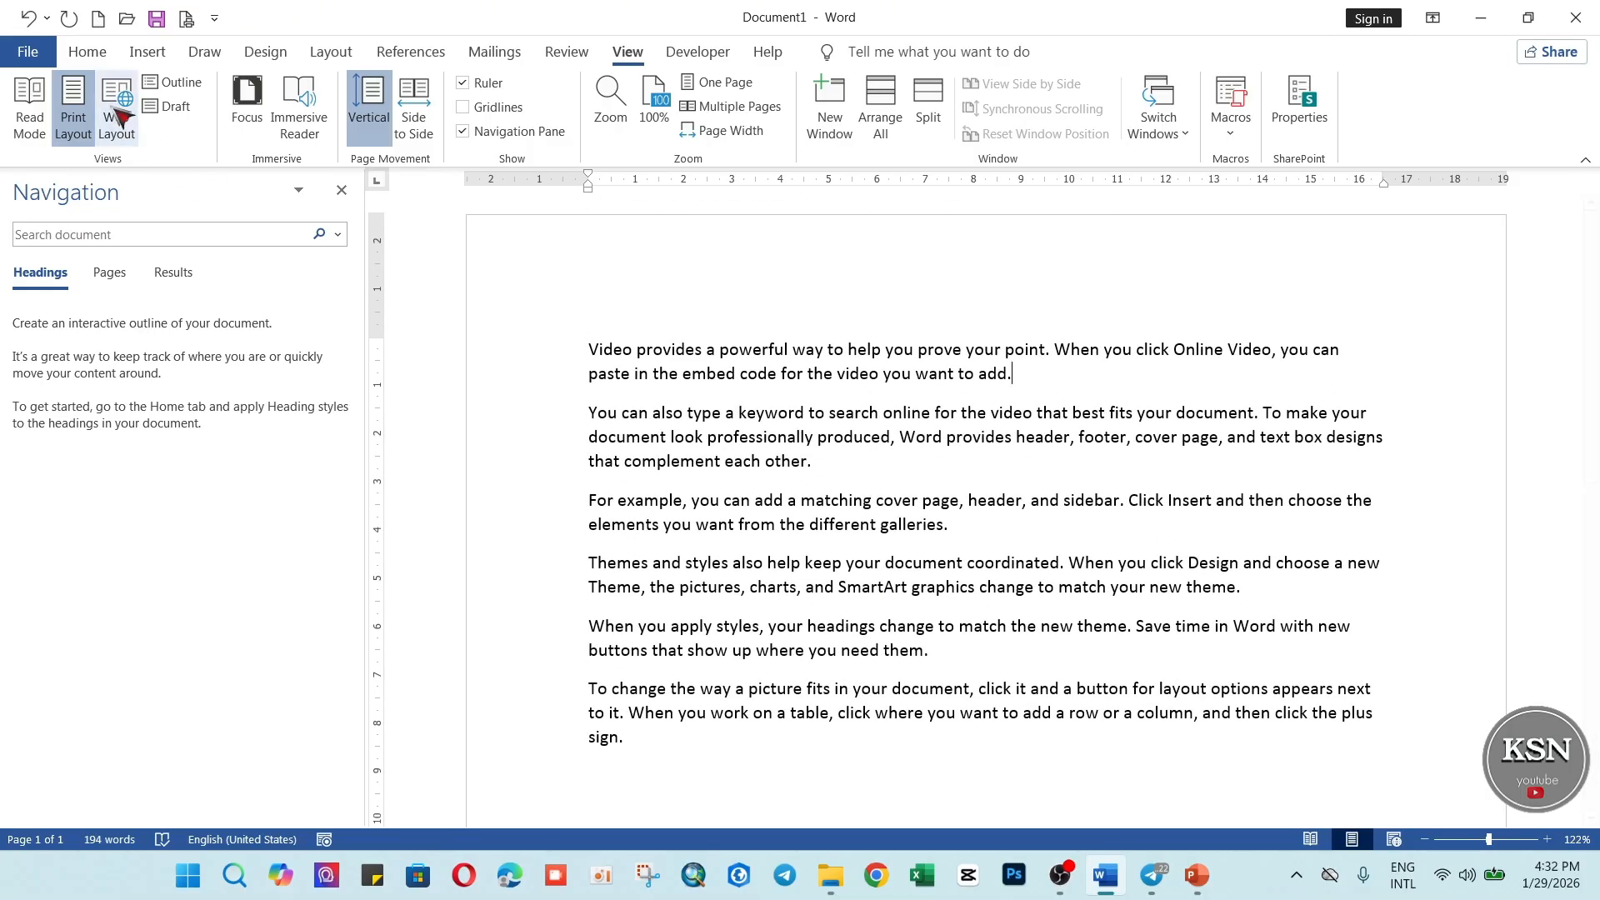
Undo the recorded replacements to bring back the double spaces and blank paragraphs.
click(29, 20)
click(30, 20)
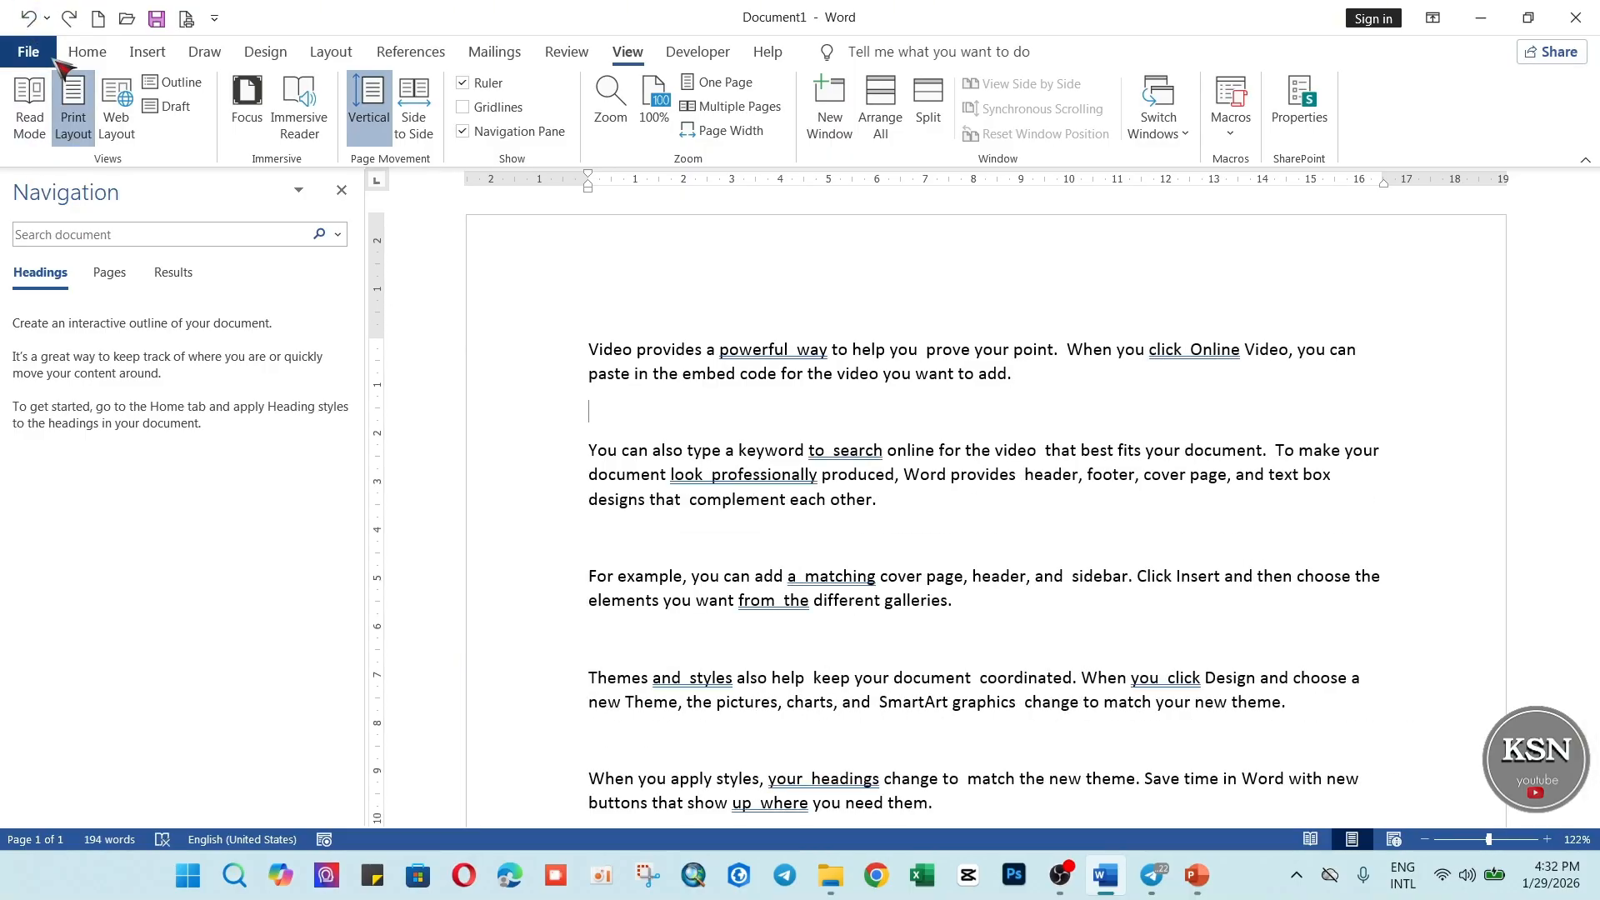
click(29, 20)
scroll(808, 481, up, 5)
Run the recorded macro Macro1 on the document.
click(1232, 131)
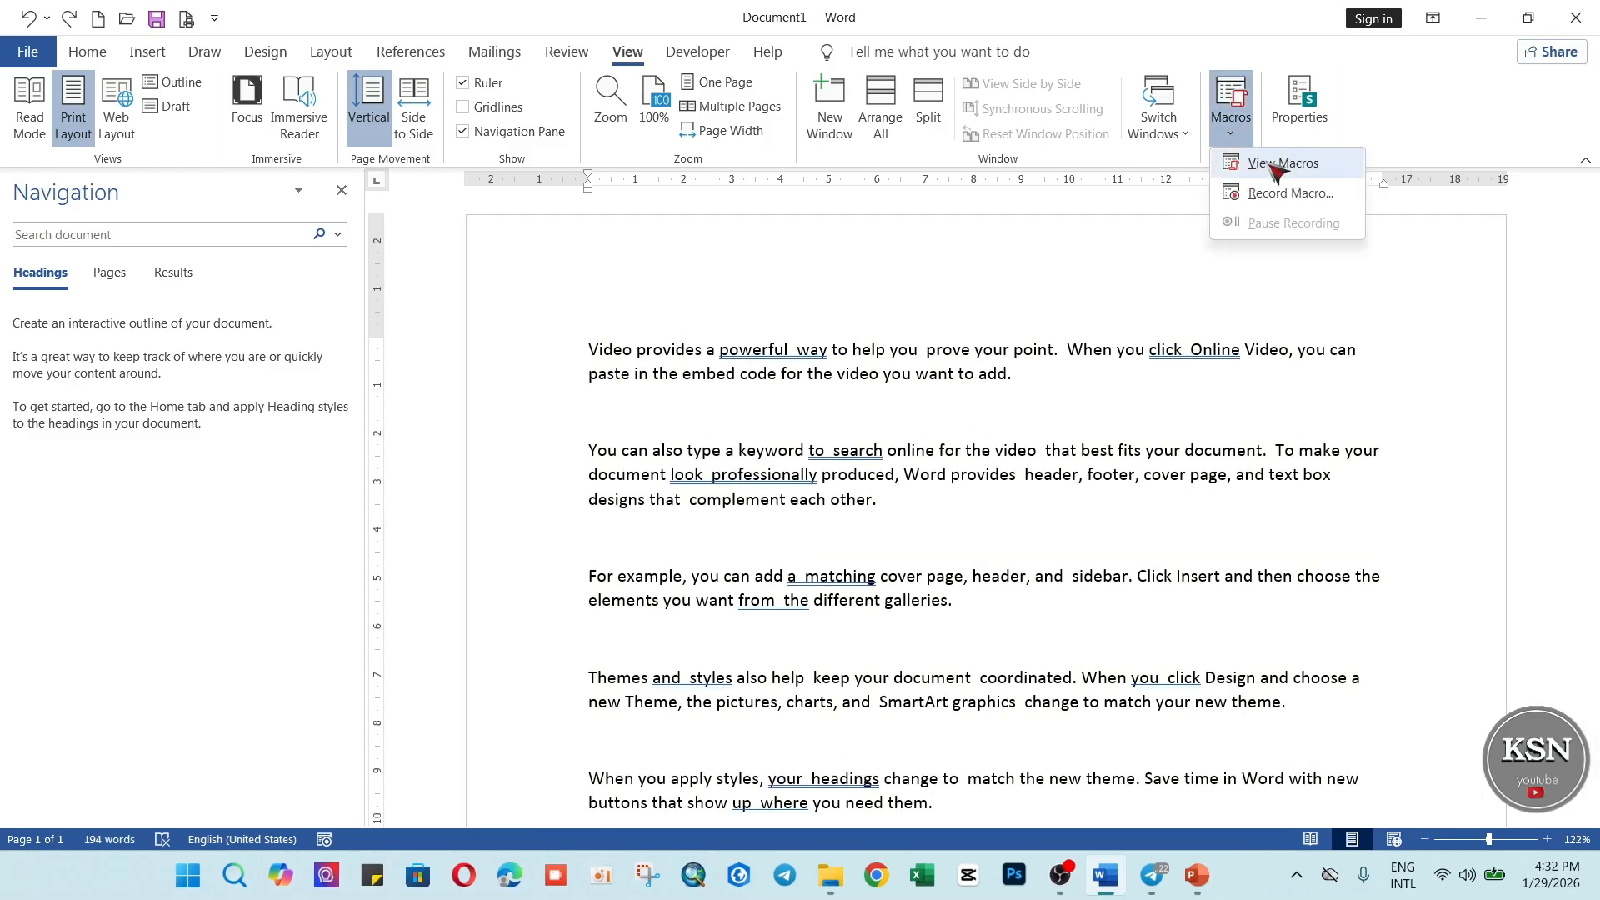
click(1262, 164)
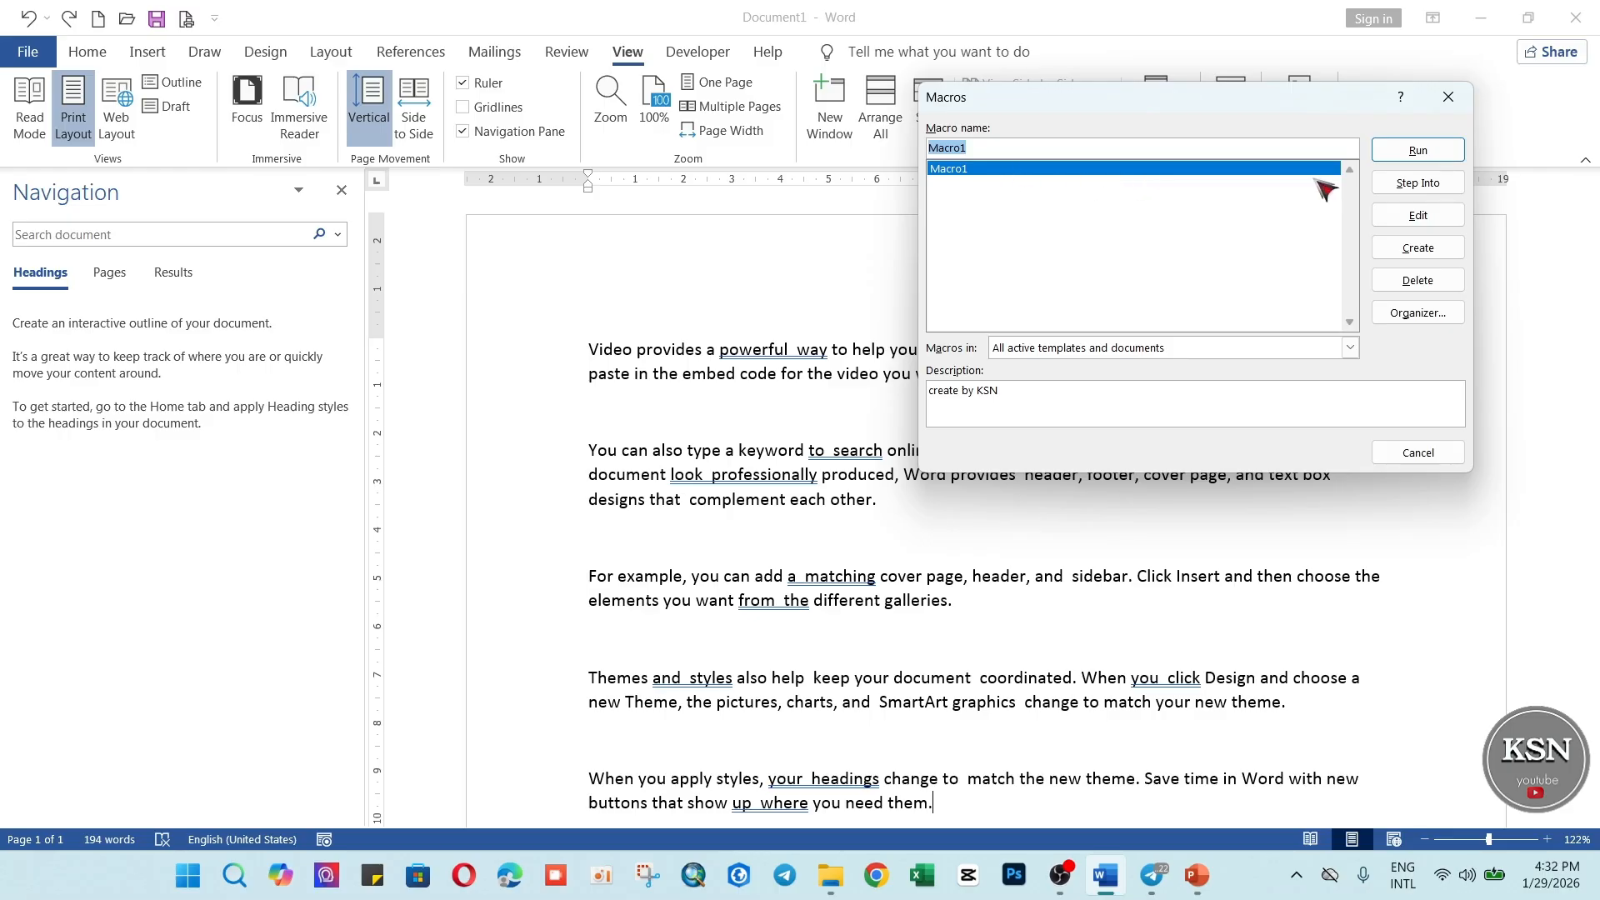
click(1419, 153)
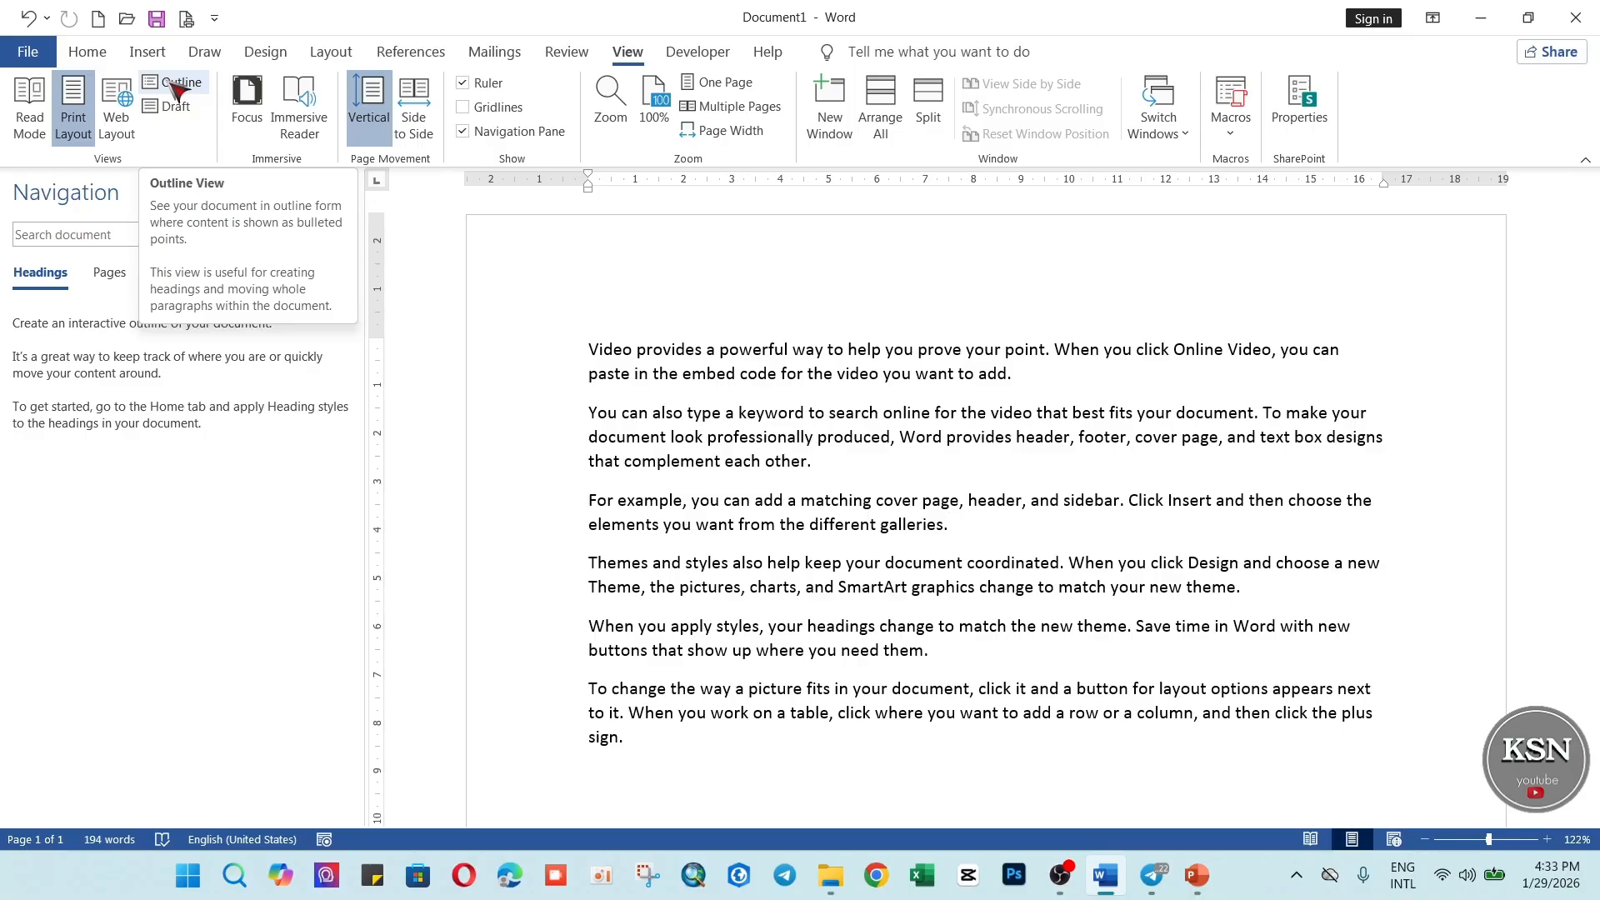
click(87, 51)
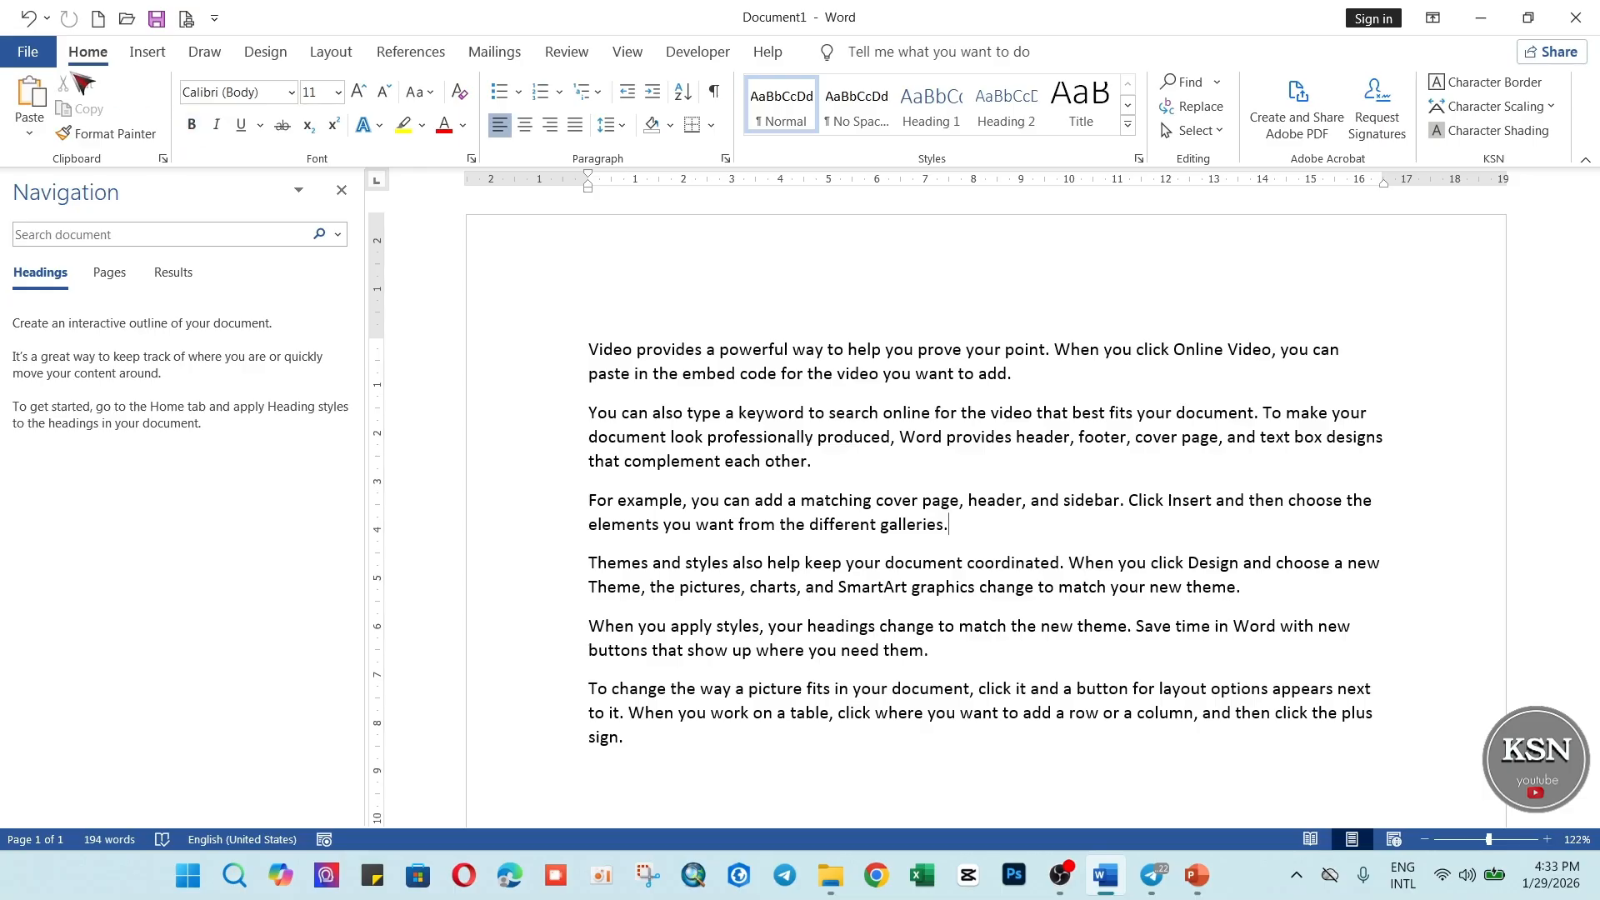
click(33, 56)
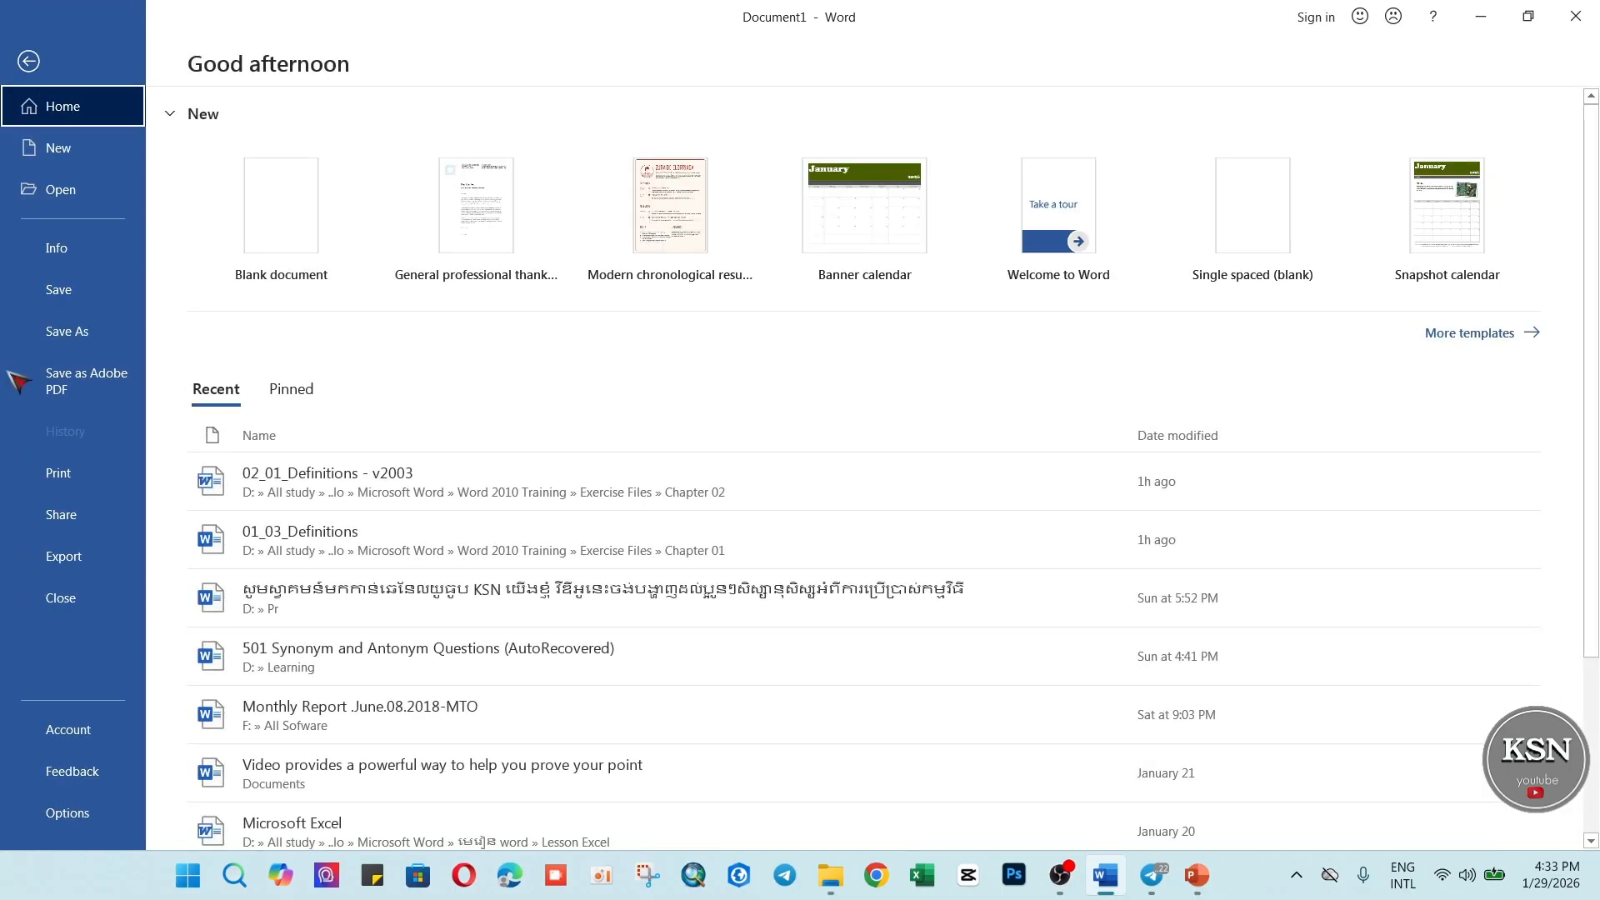
click(48, 812)
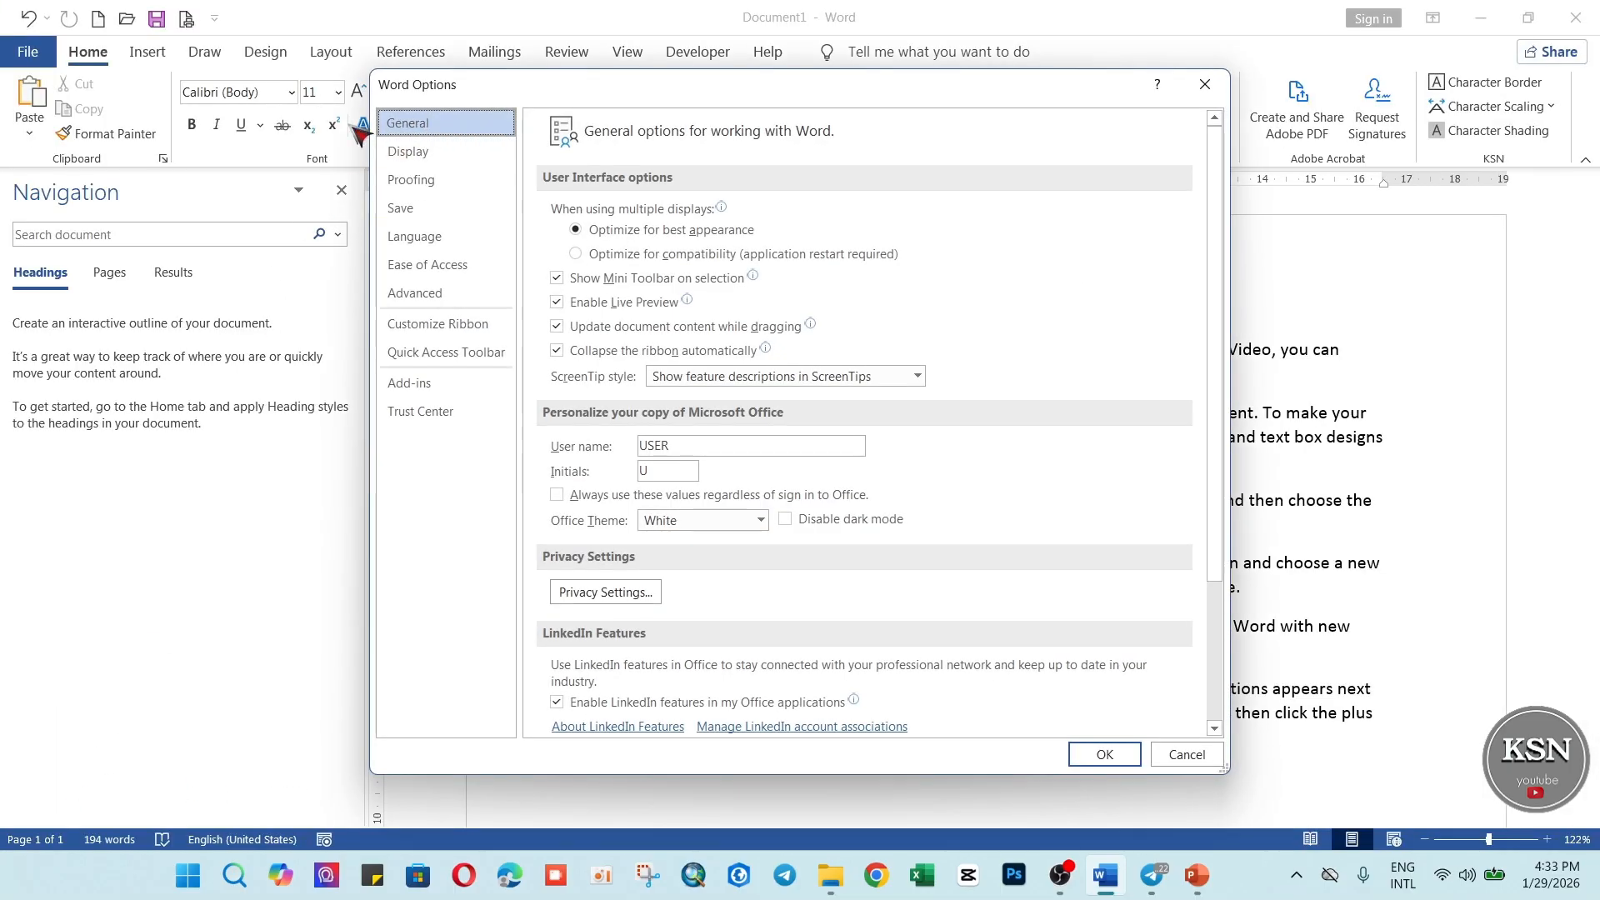
click(1205, 84)
Set the ScreenTip style in the general Word options to "Don't show feature descriptions in ScreenTips" and apply it.
click(33, 53)
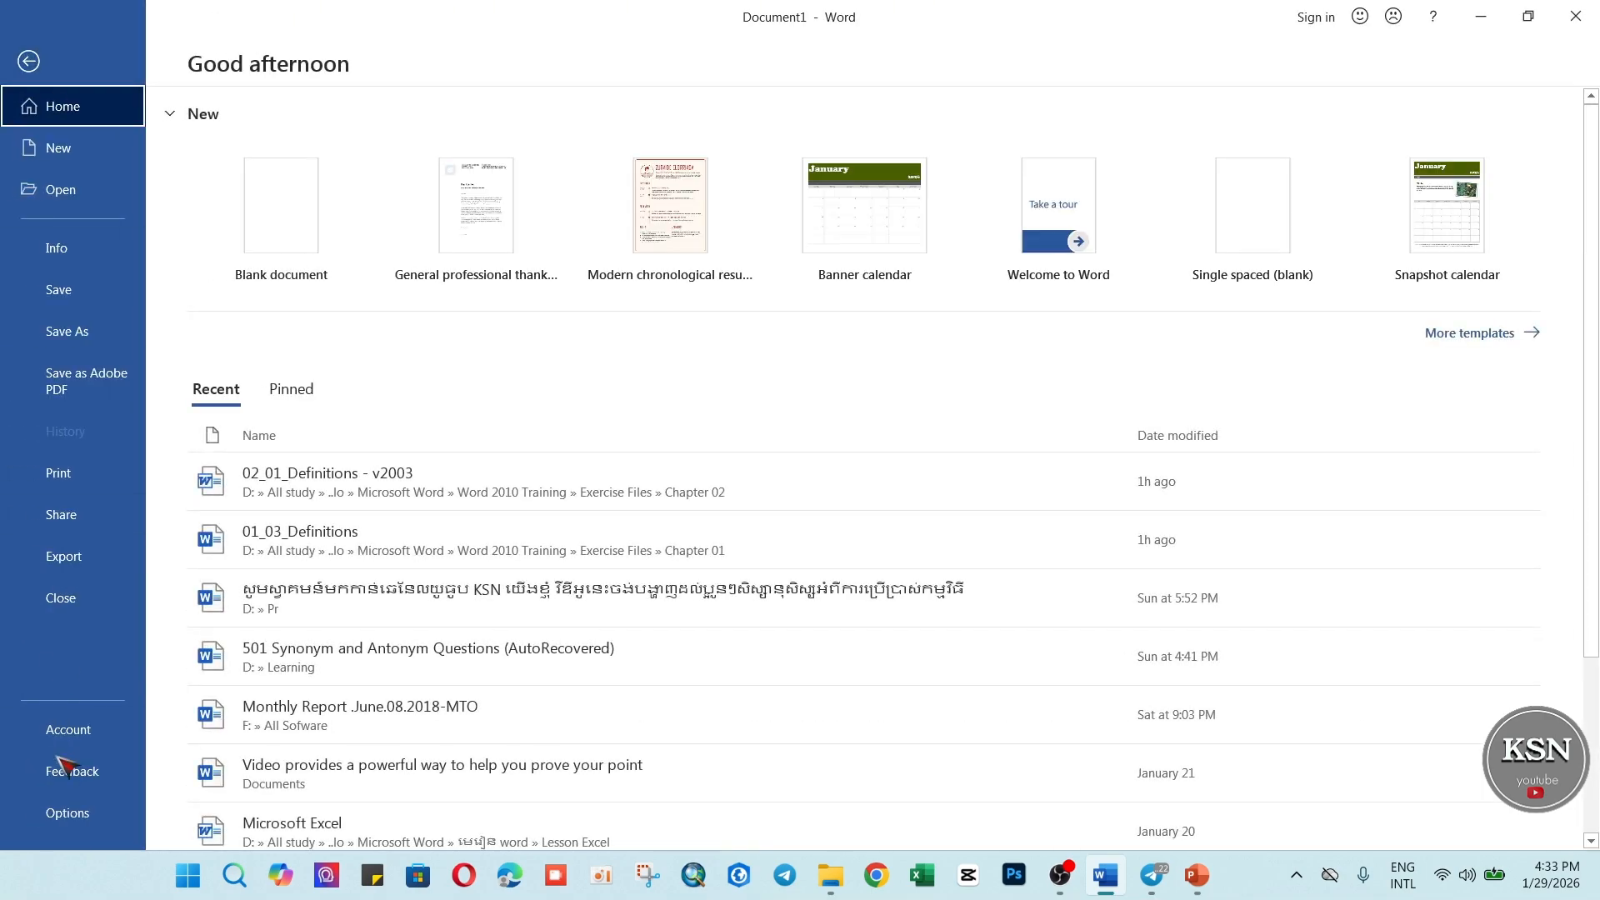
click(66, 813)
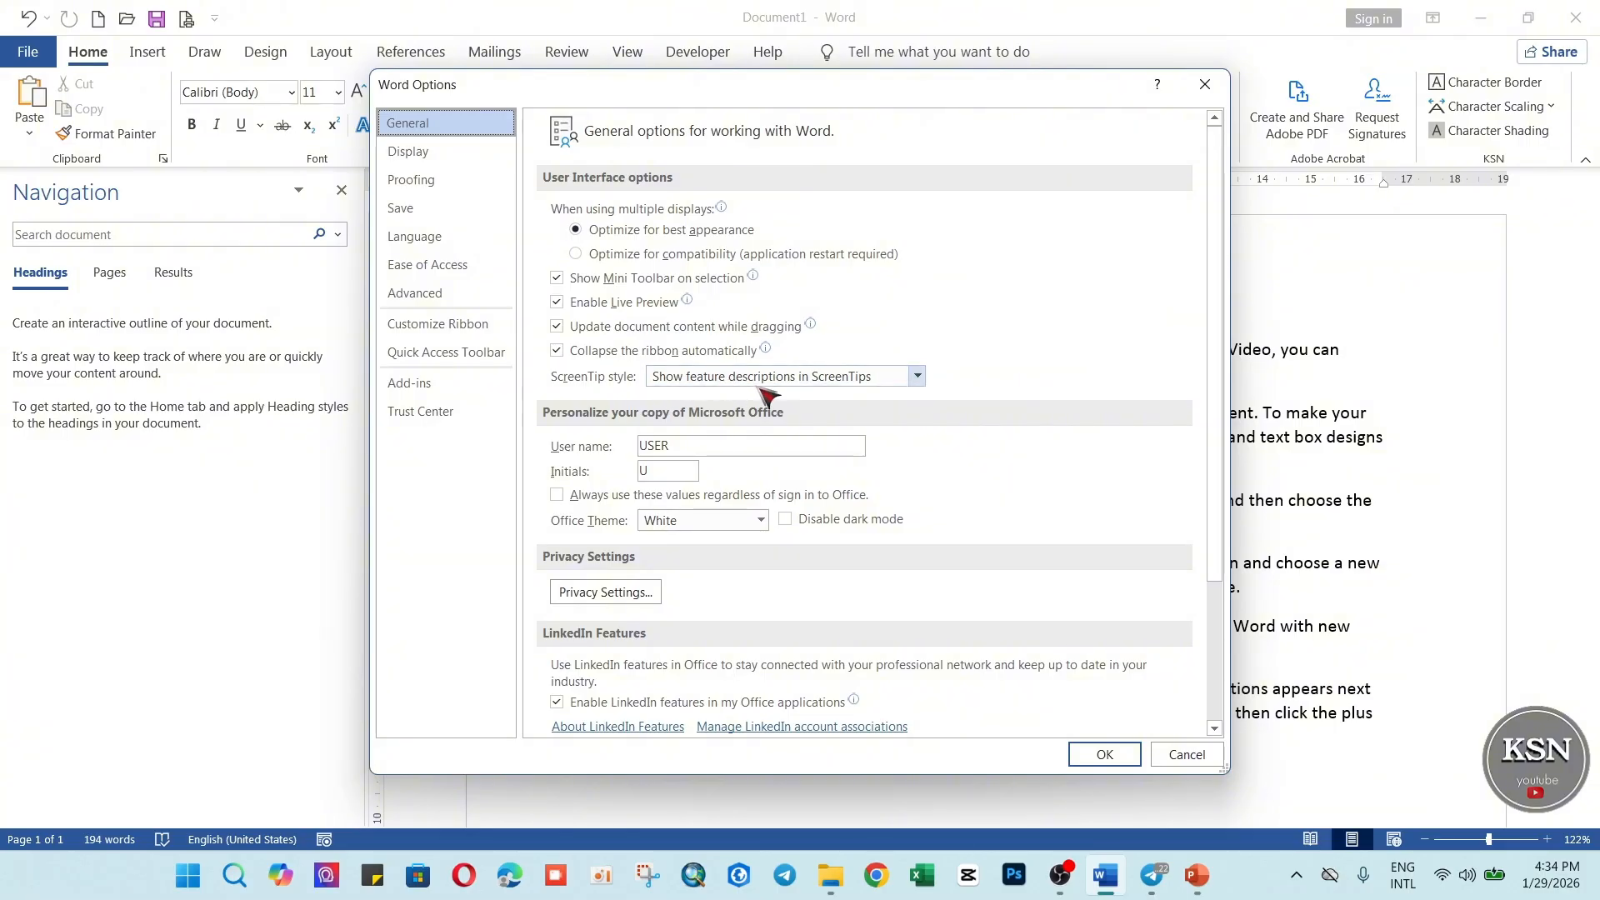
click(921, 380)
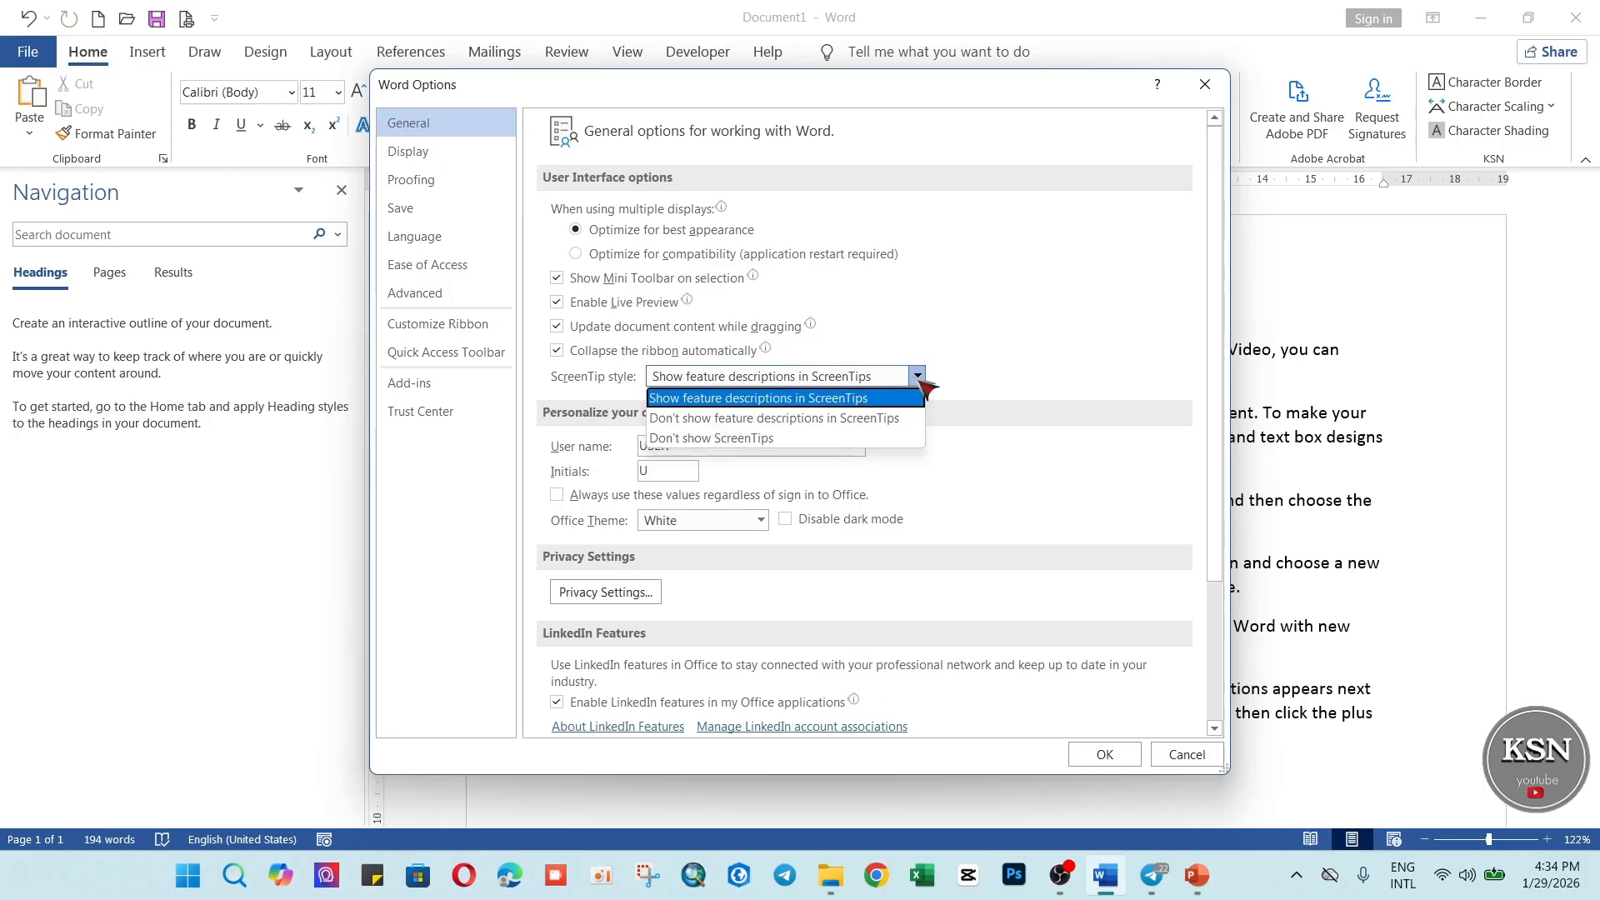
click(918, 378)
click(918, 377)
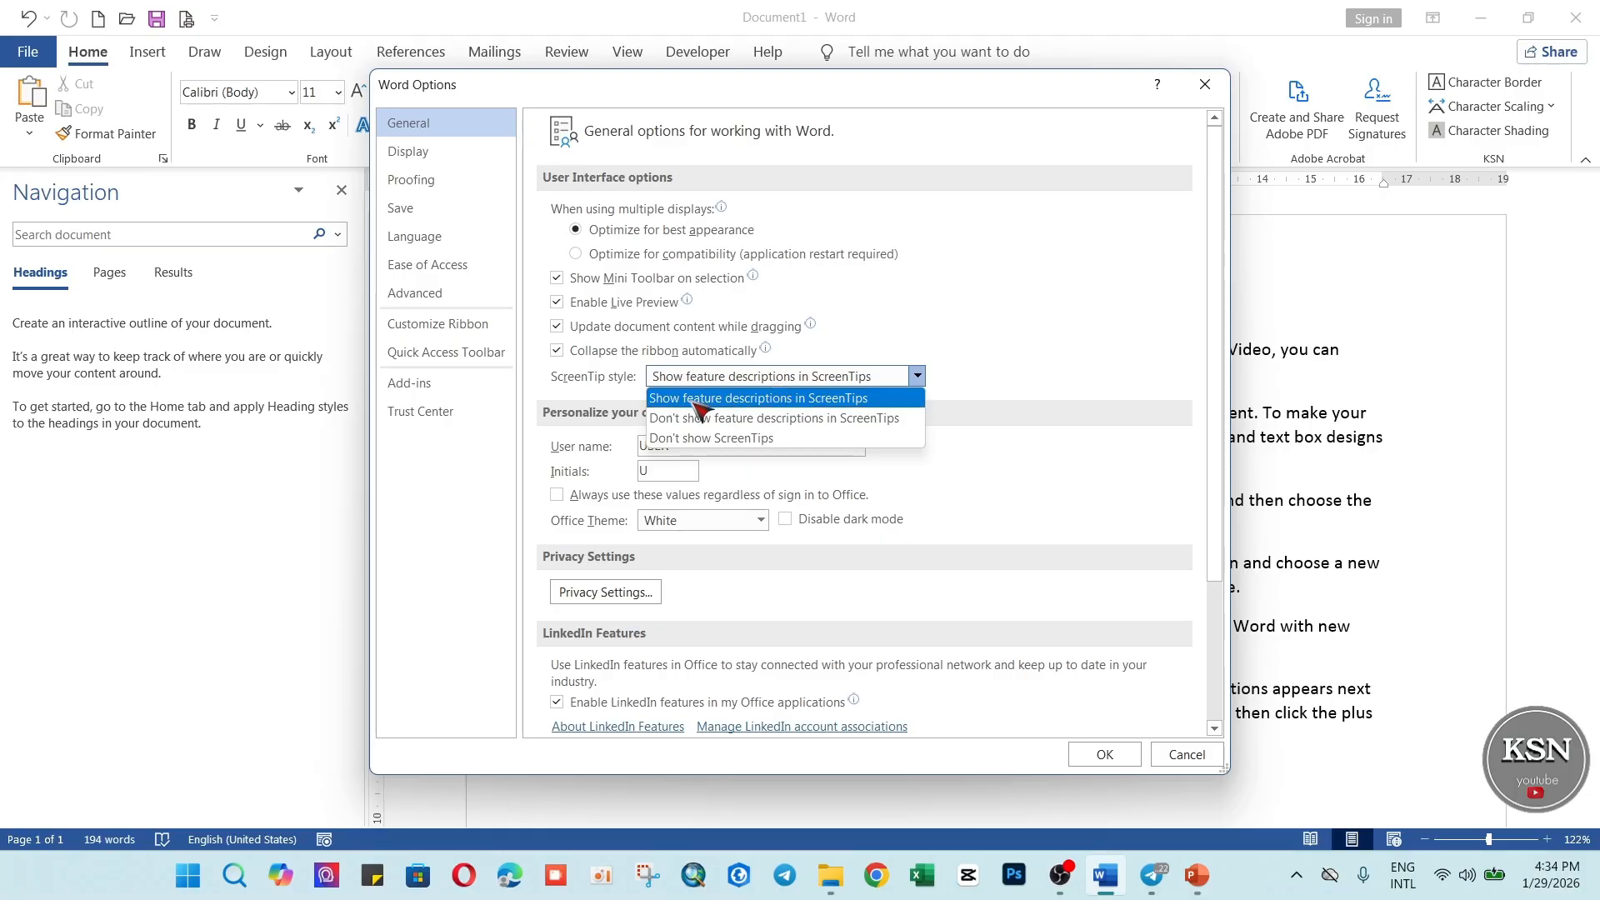
click(733, 425)
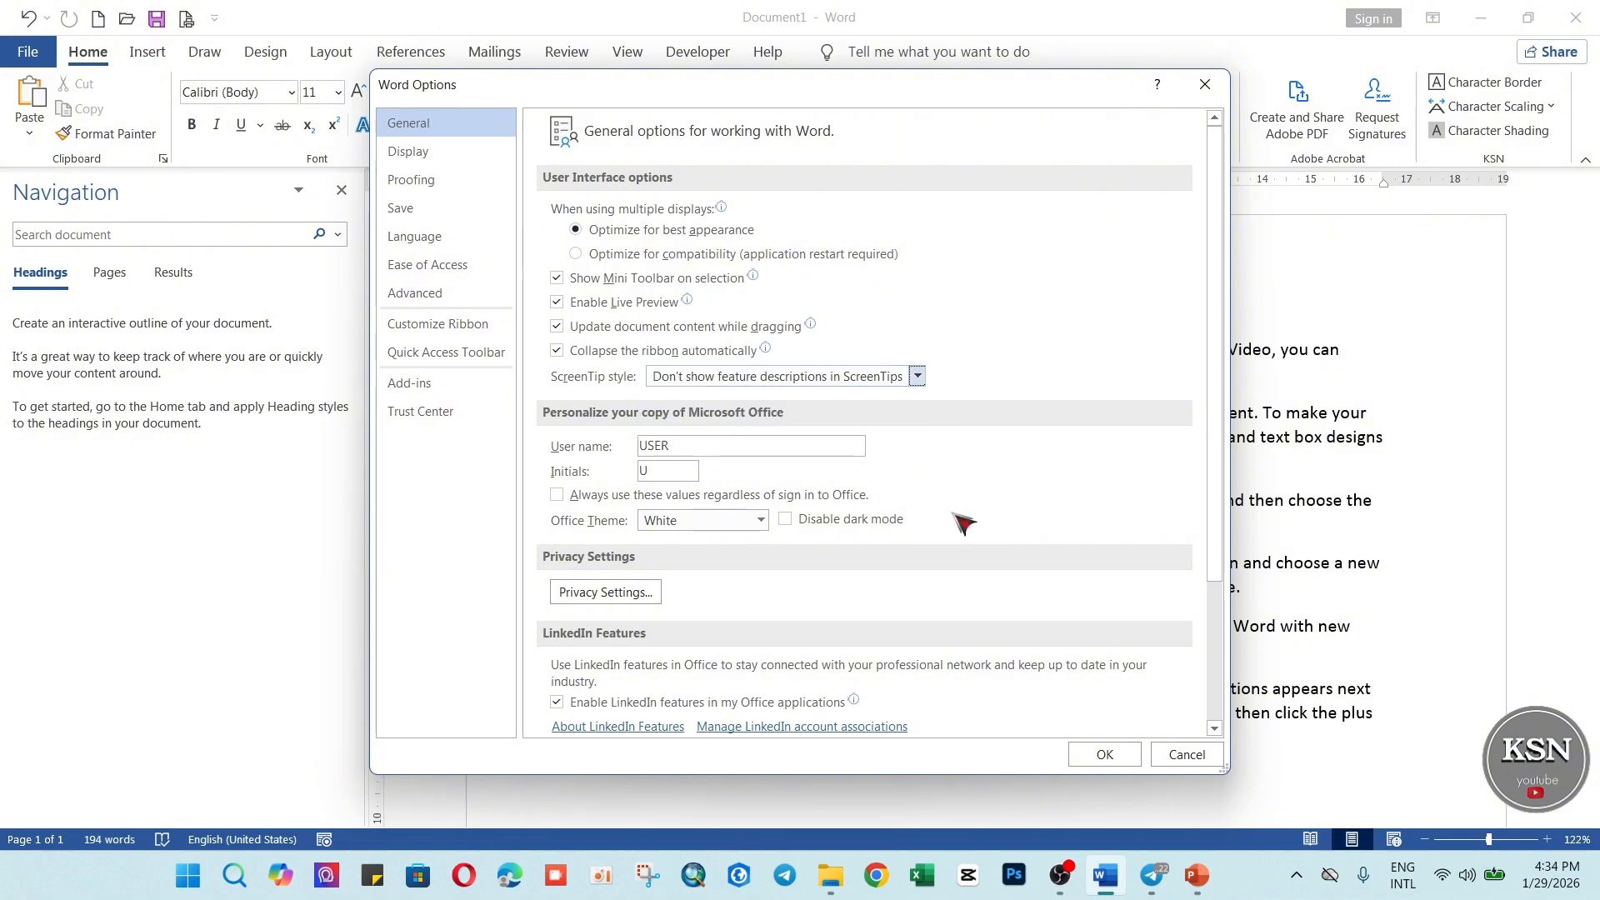
click(1105, 754)
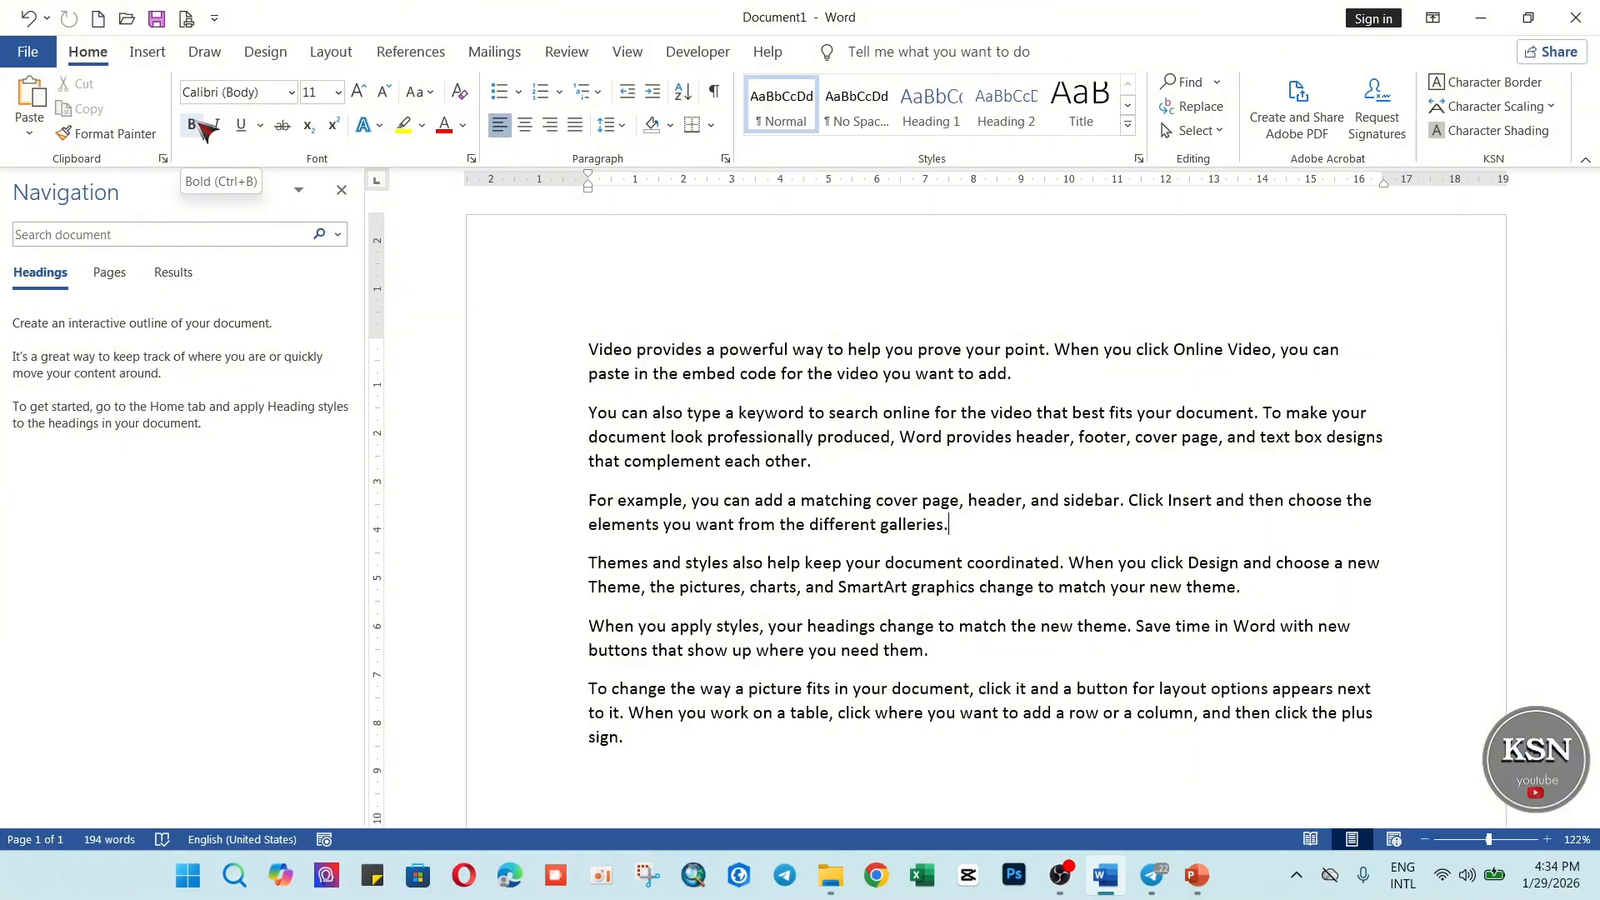
Change the ScreenTip style in the general Word options to "Don't show ScreenTips" and apply it.
click(28, 52)
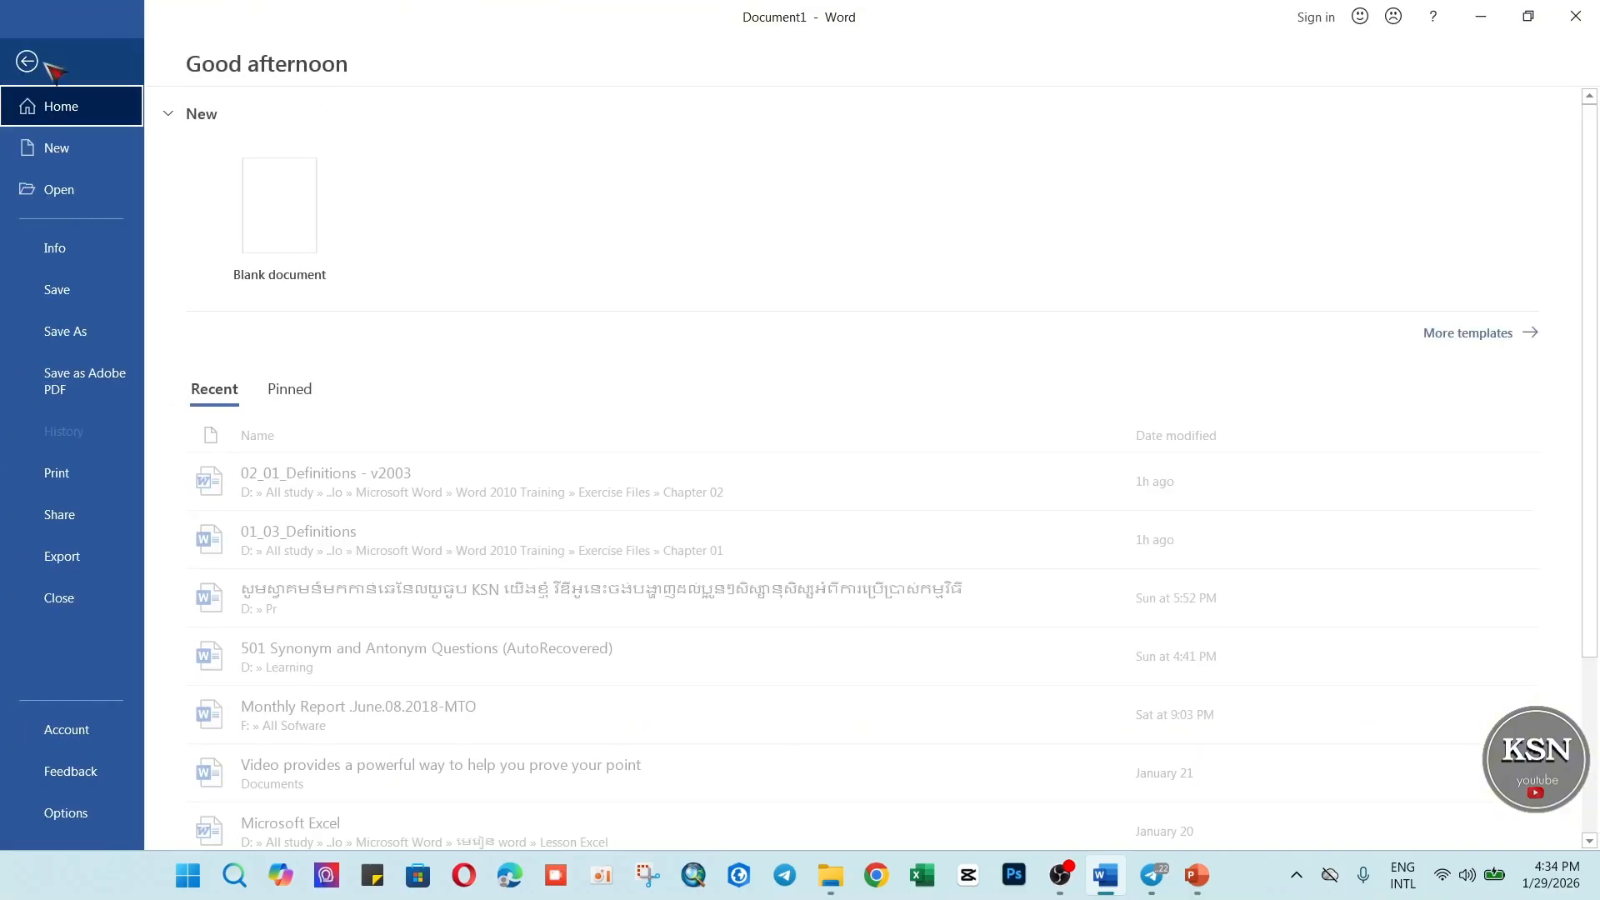
click(65, 814)
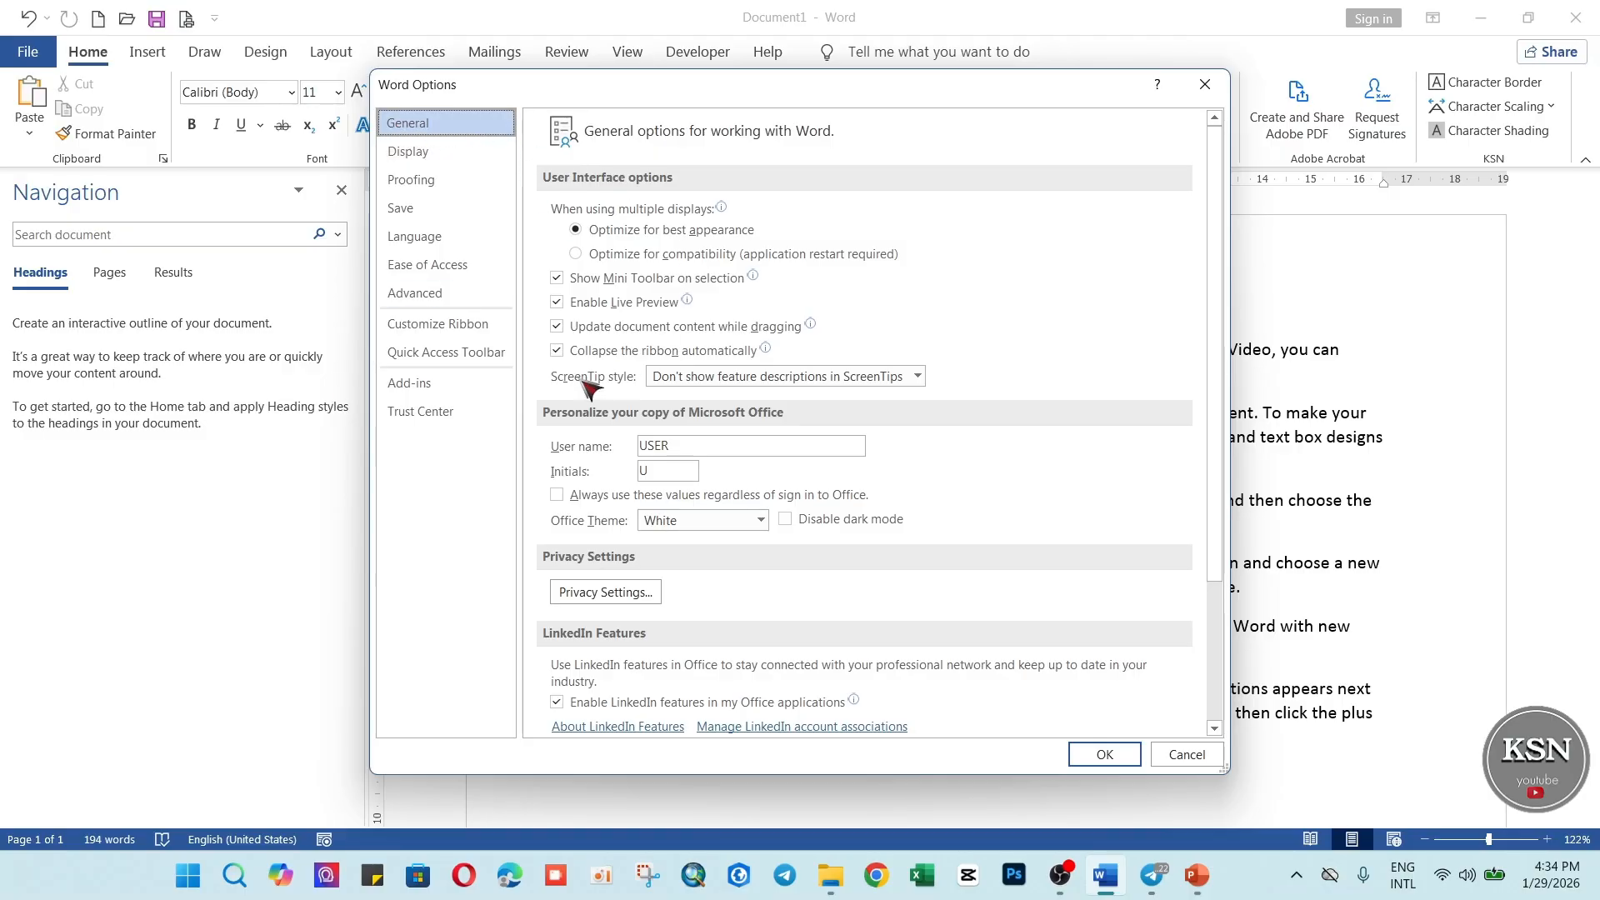
click(918, 377)
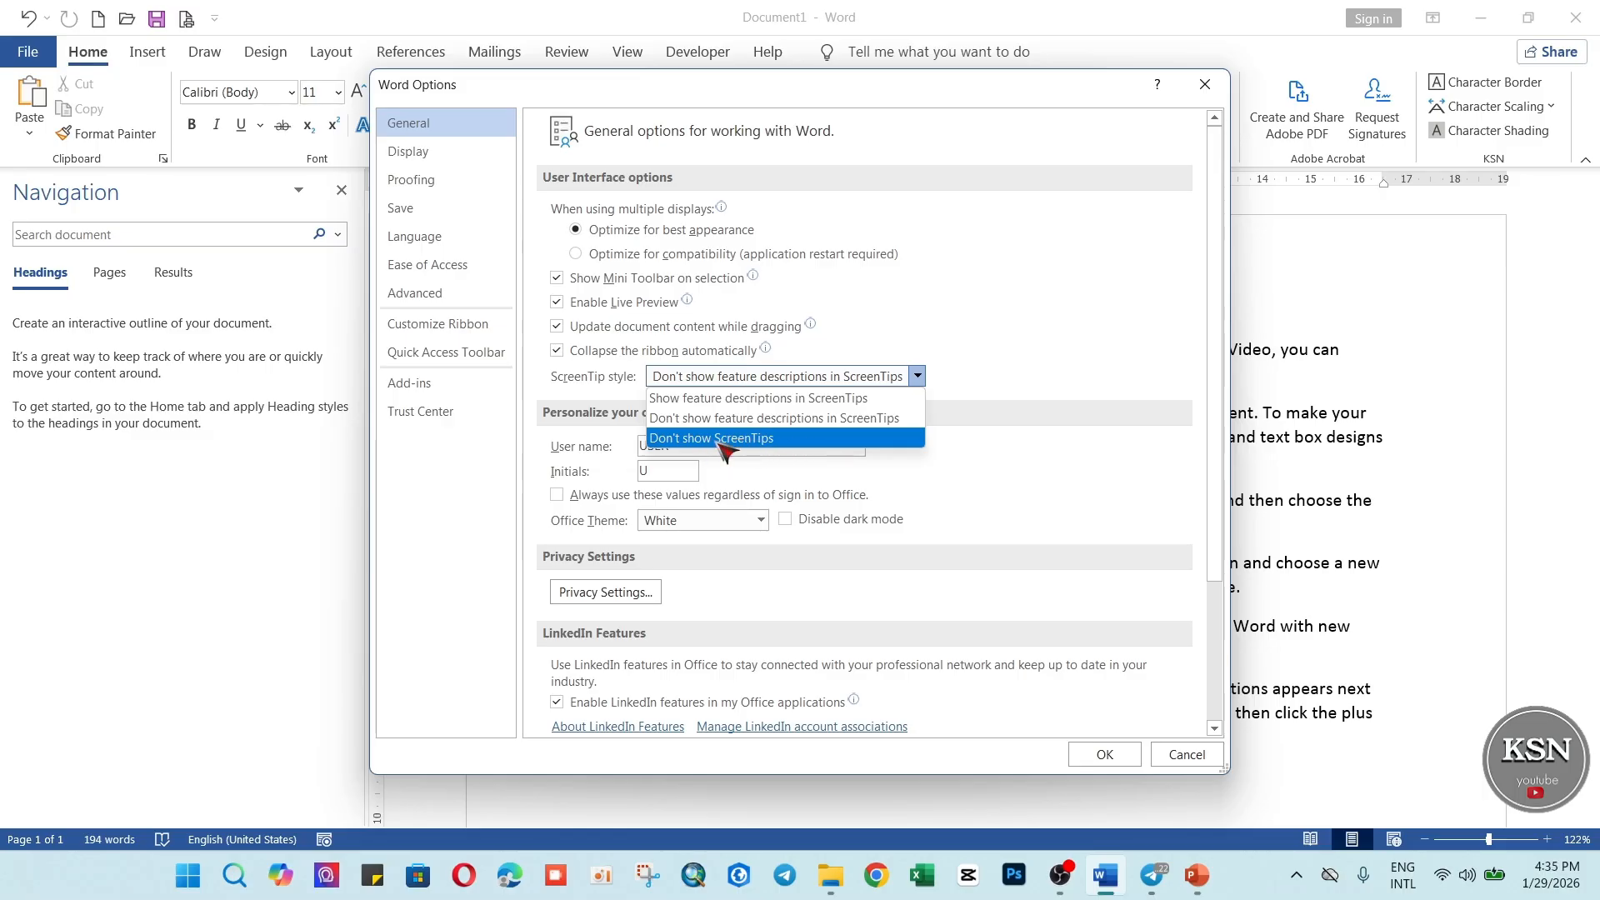
click(761, 441)
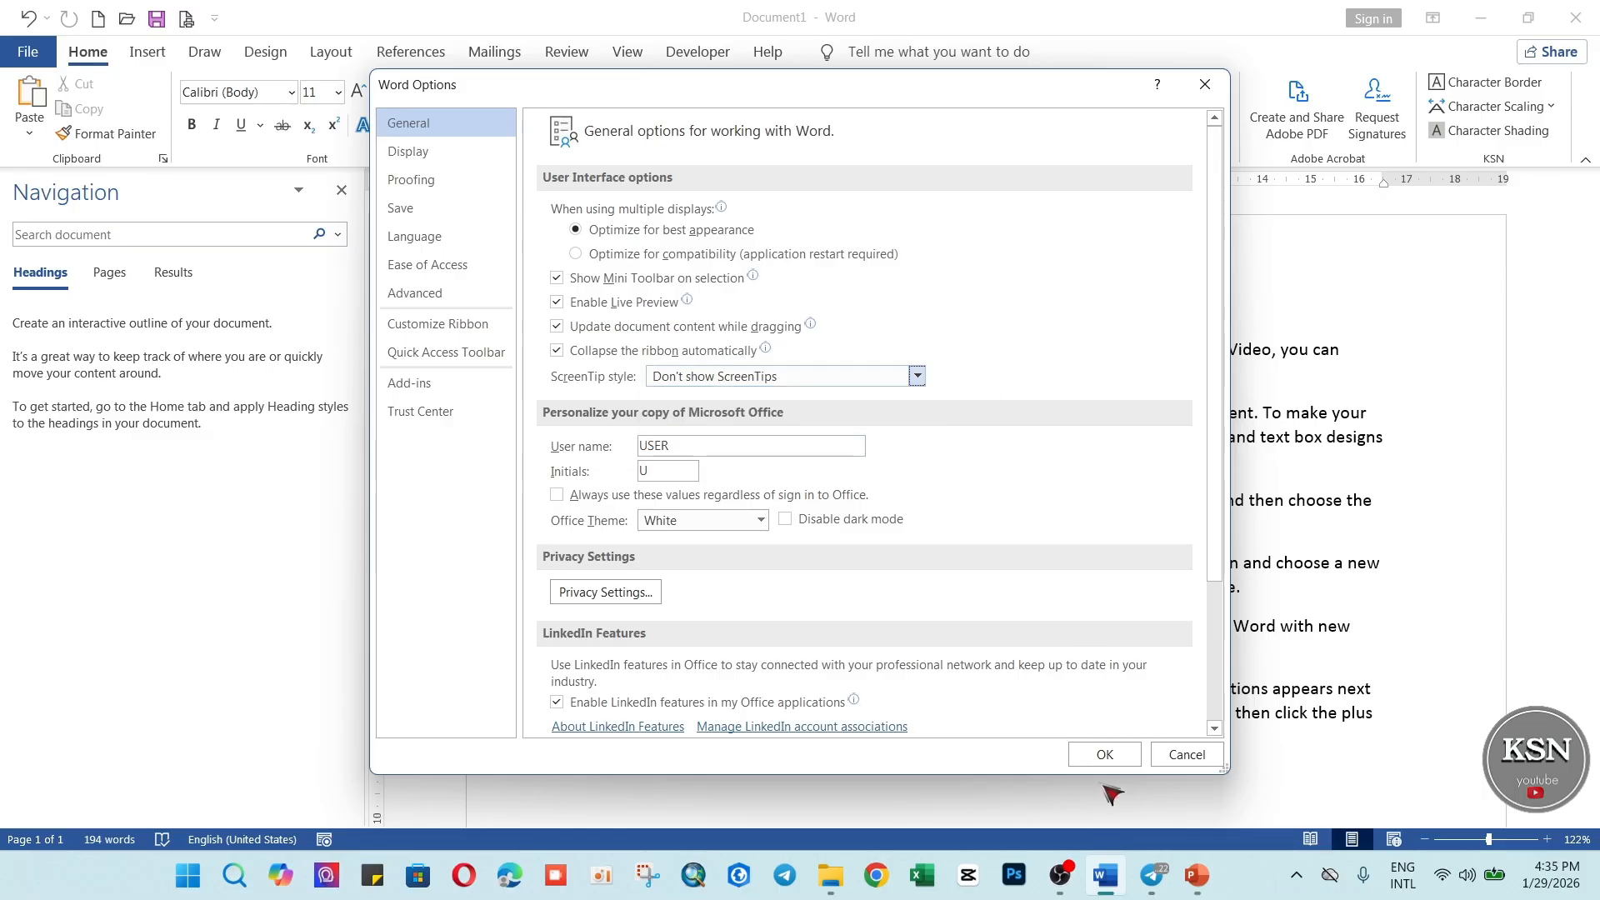
click(1111, 756)
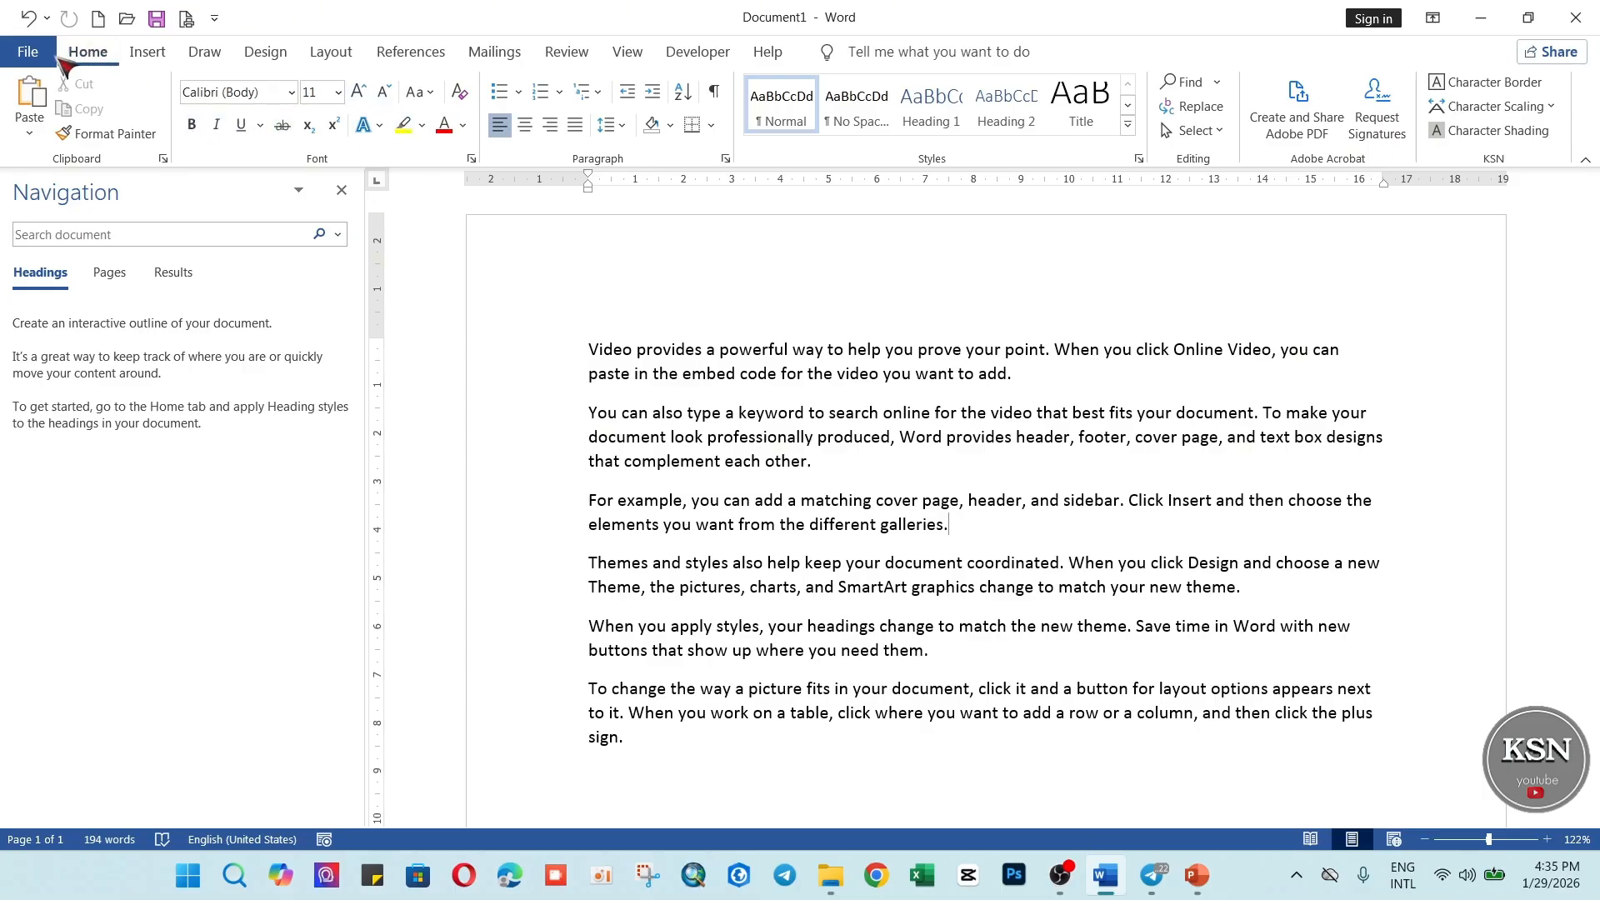
Set the ScreenTip style in the general Word options to "Show feature descriptions in ScreenTips" and apply it.
click(30, 55)
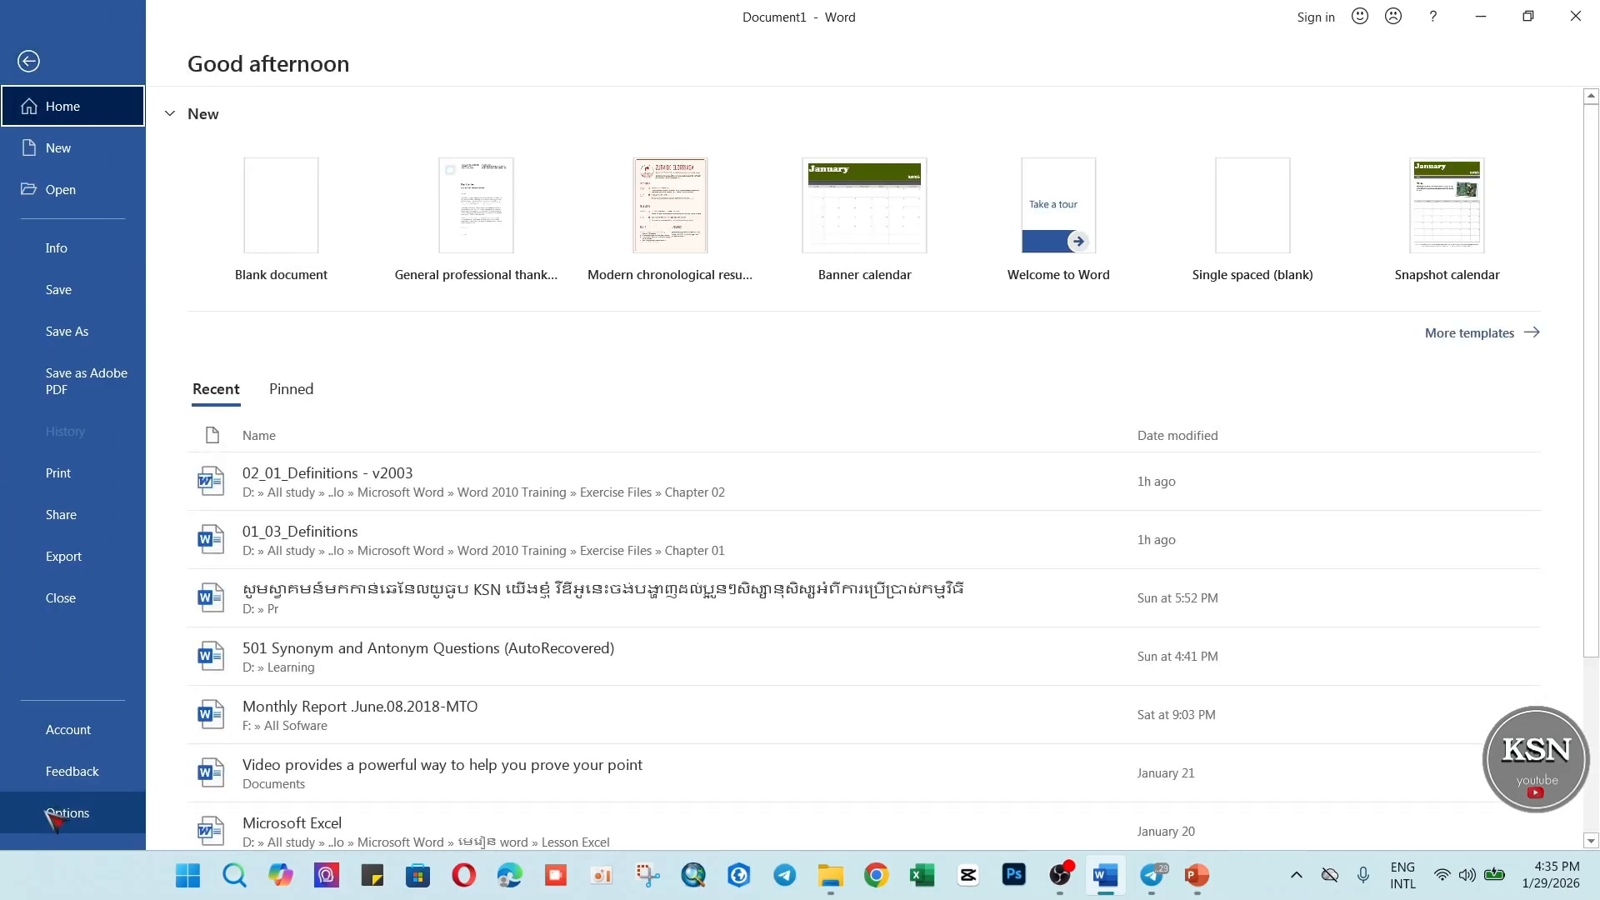
click(46, 812)
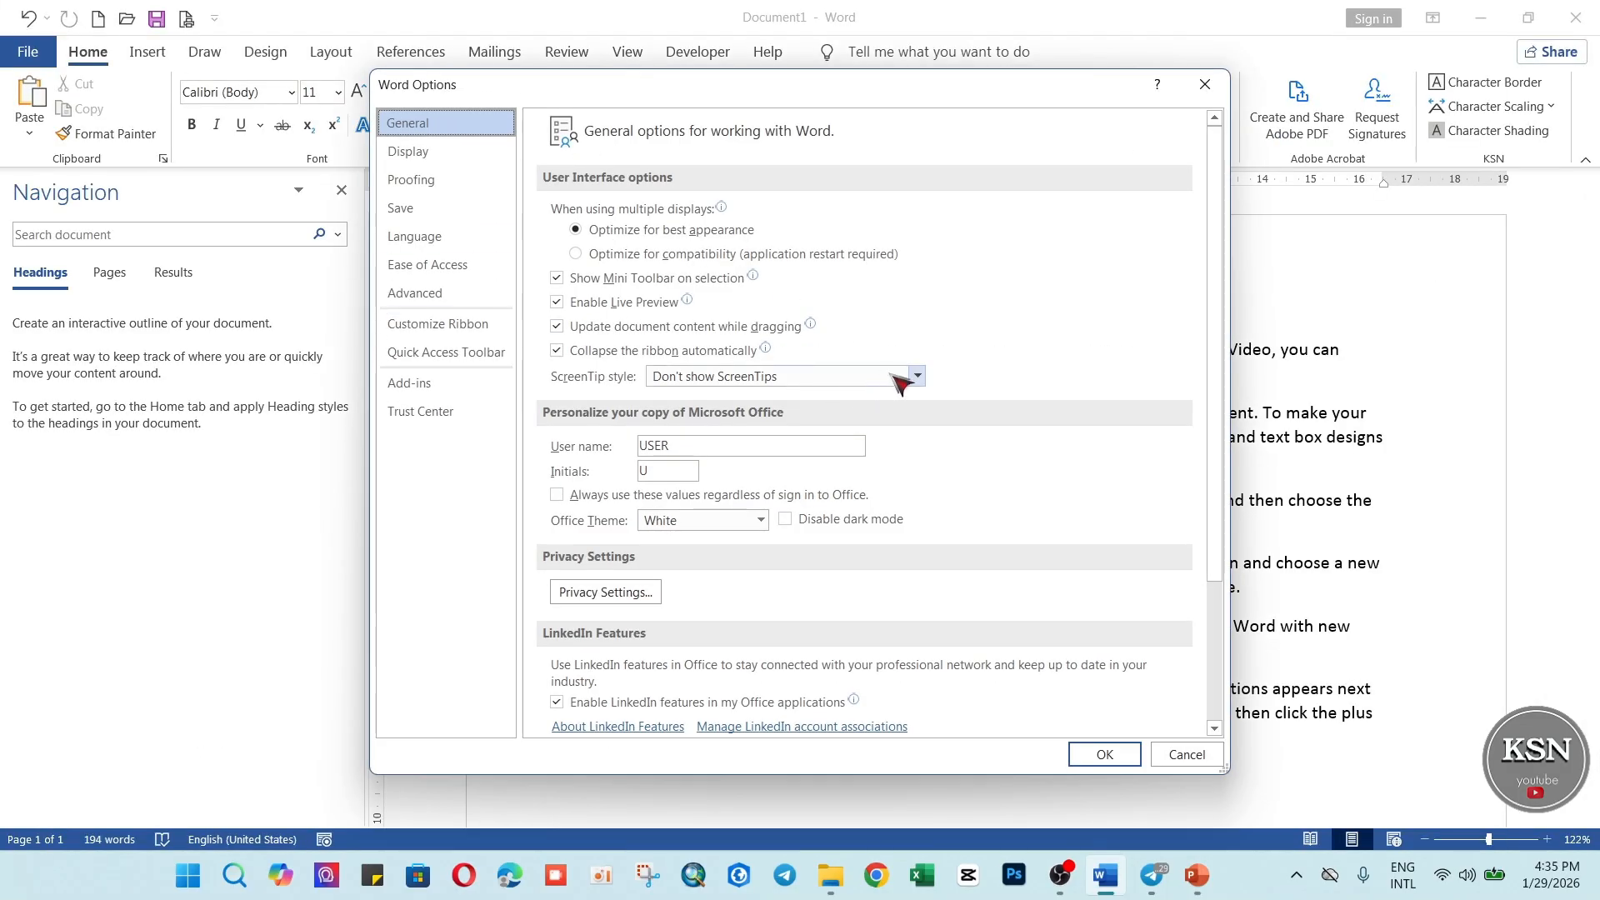
click(917, 377)
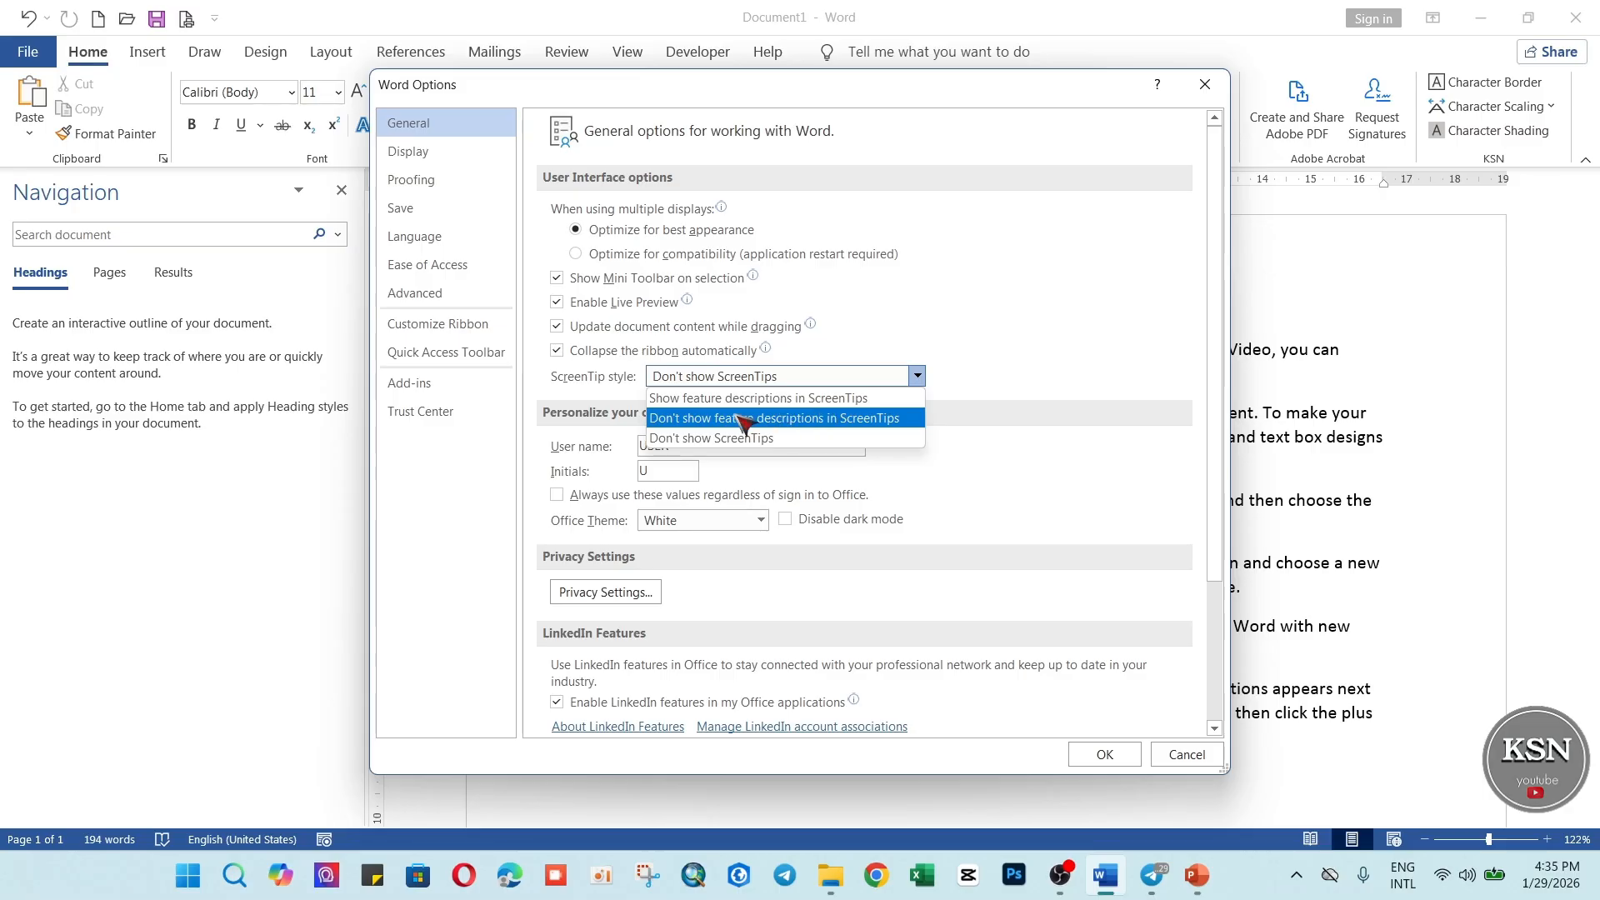
click(830, 400)
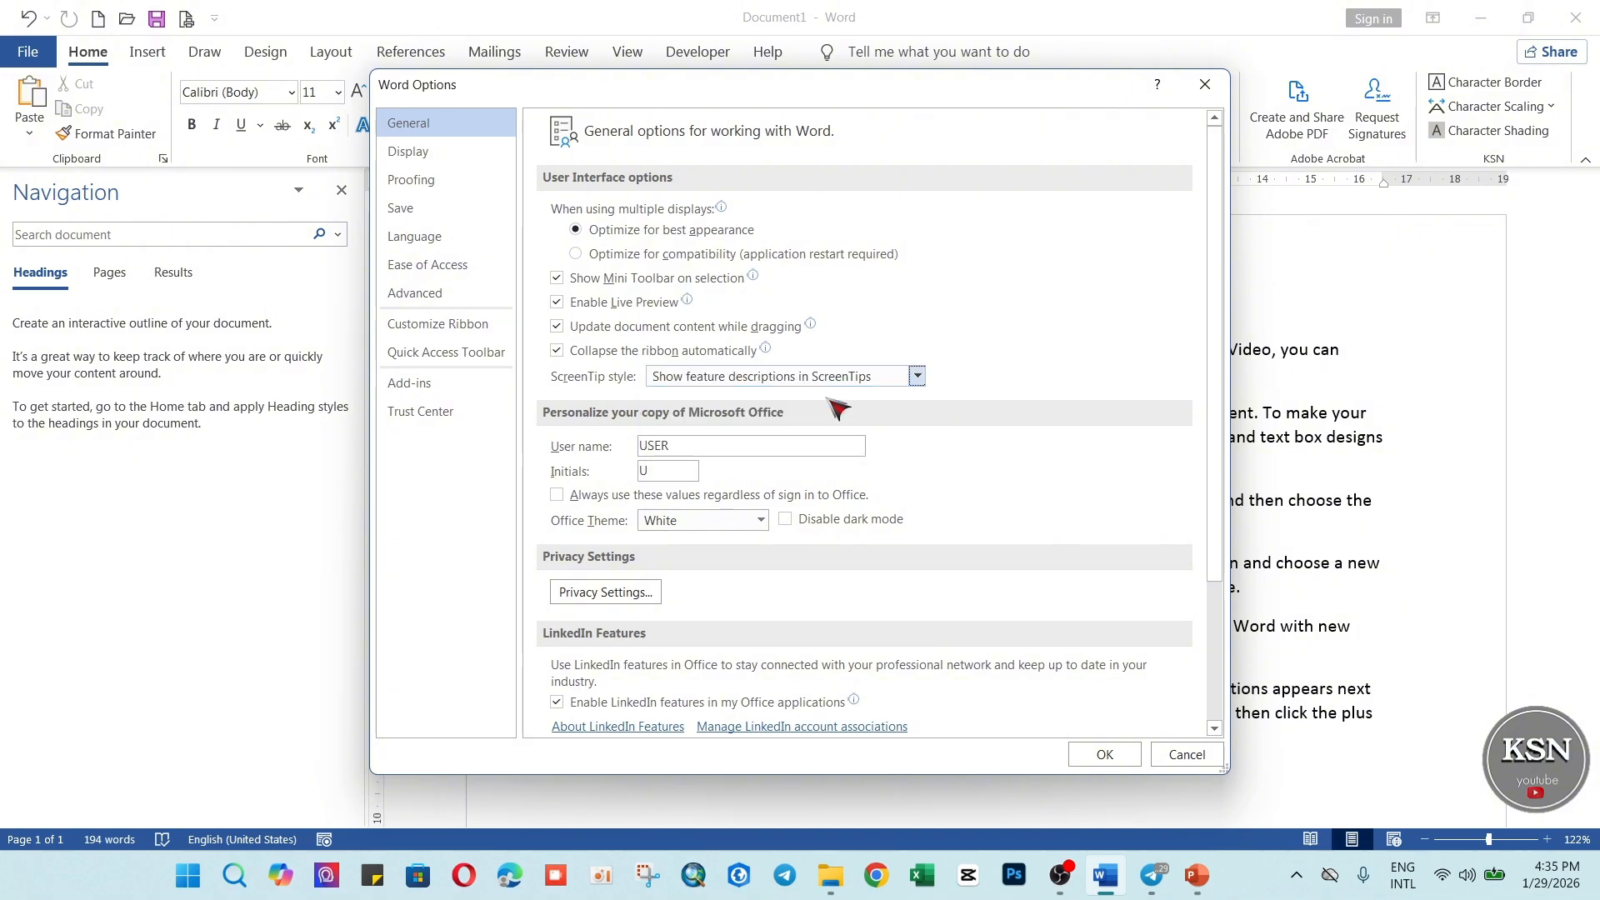
click(1104, 754)
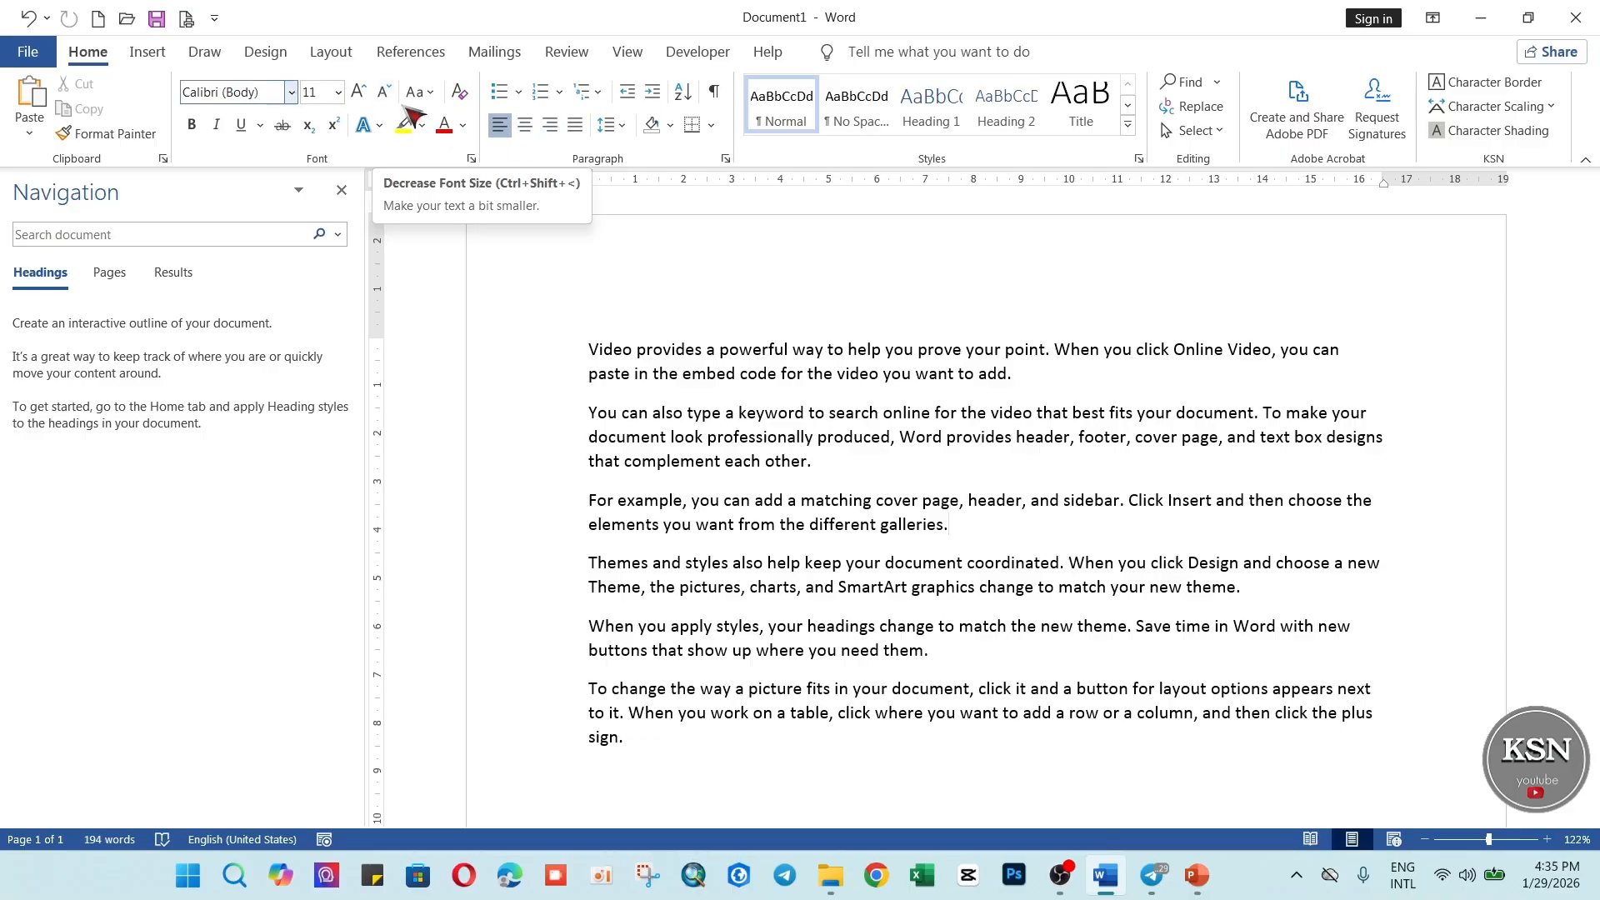
click(27, 52)
click(75, 731)
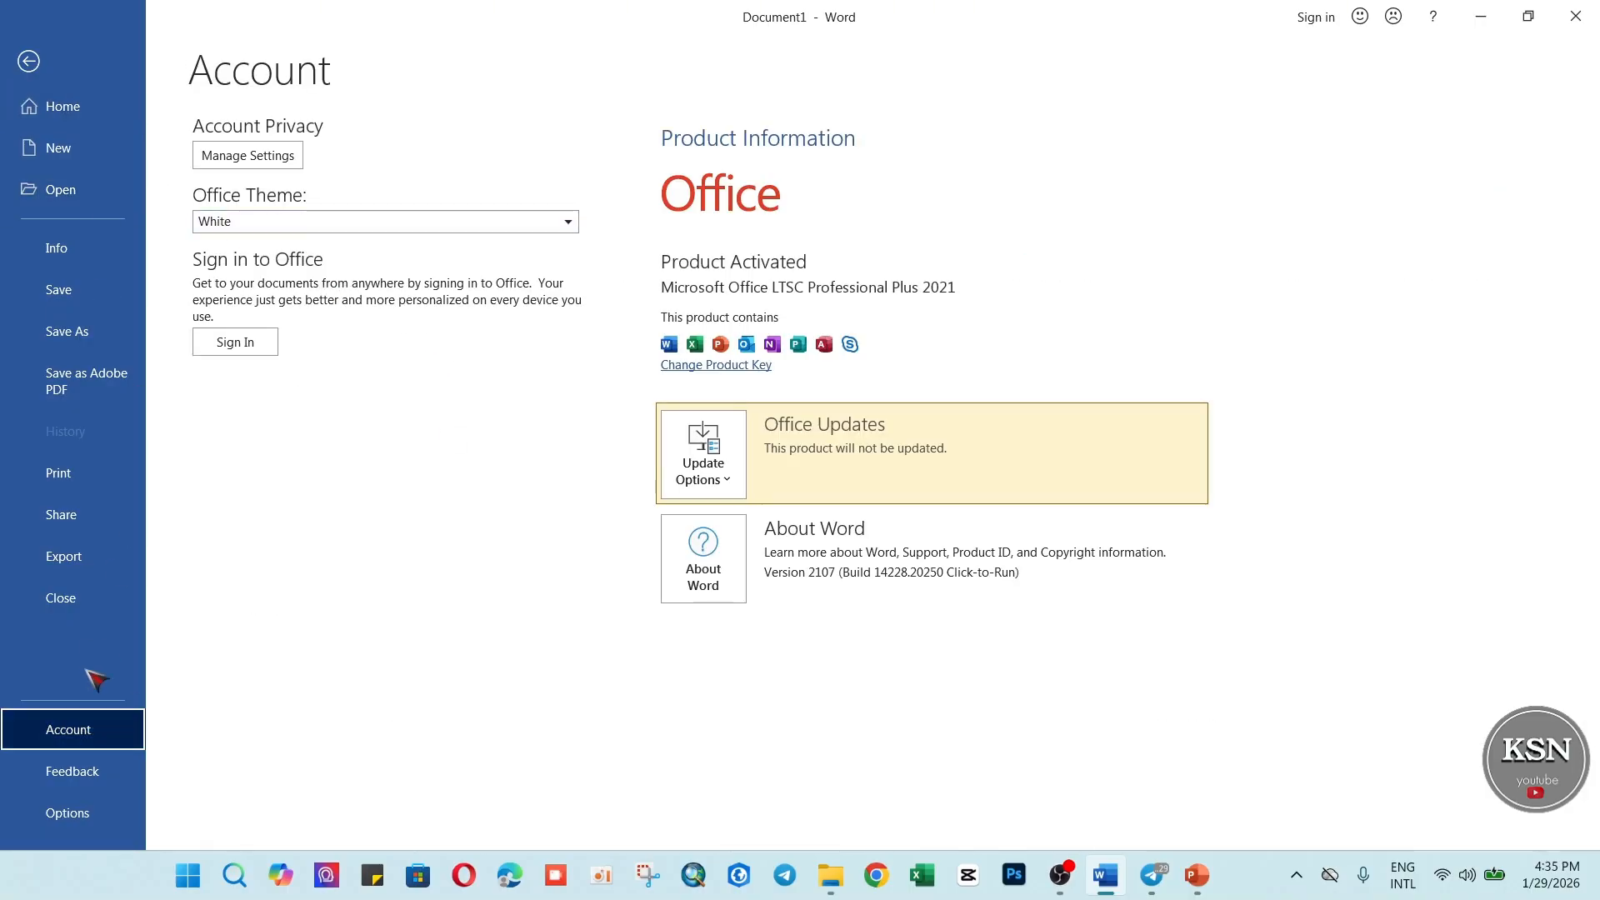
click(30, 61)
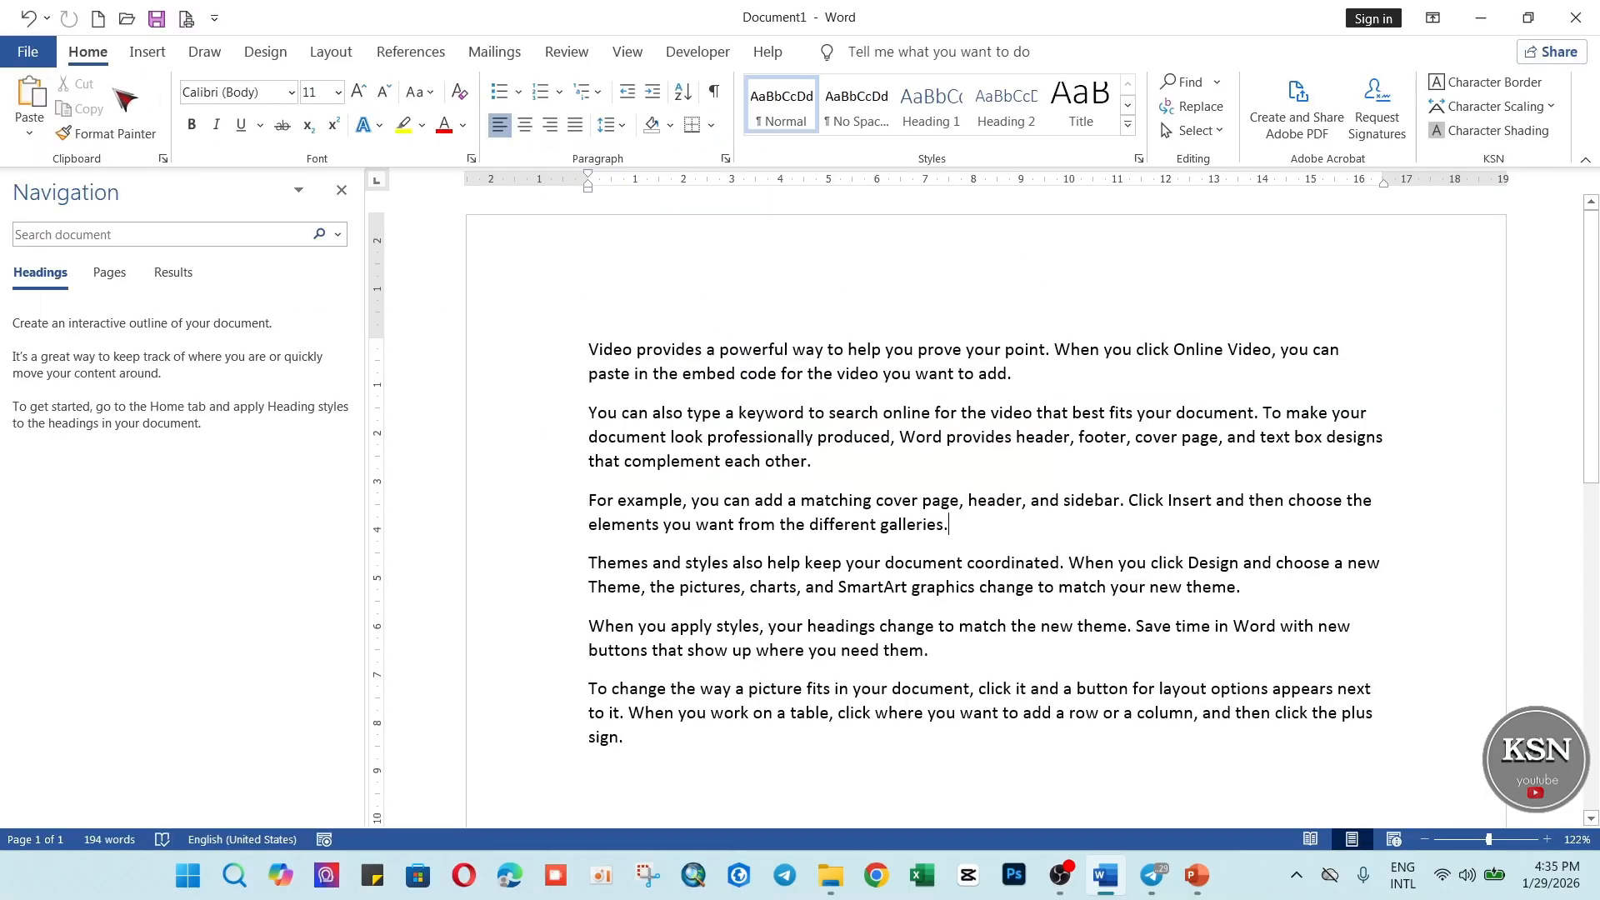
Try the Colorful Office theme in the account settings and switch the theme to Dark Gray.
click(28, 47)
click(77, 731)
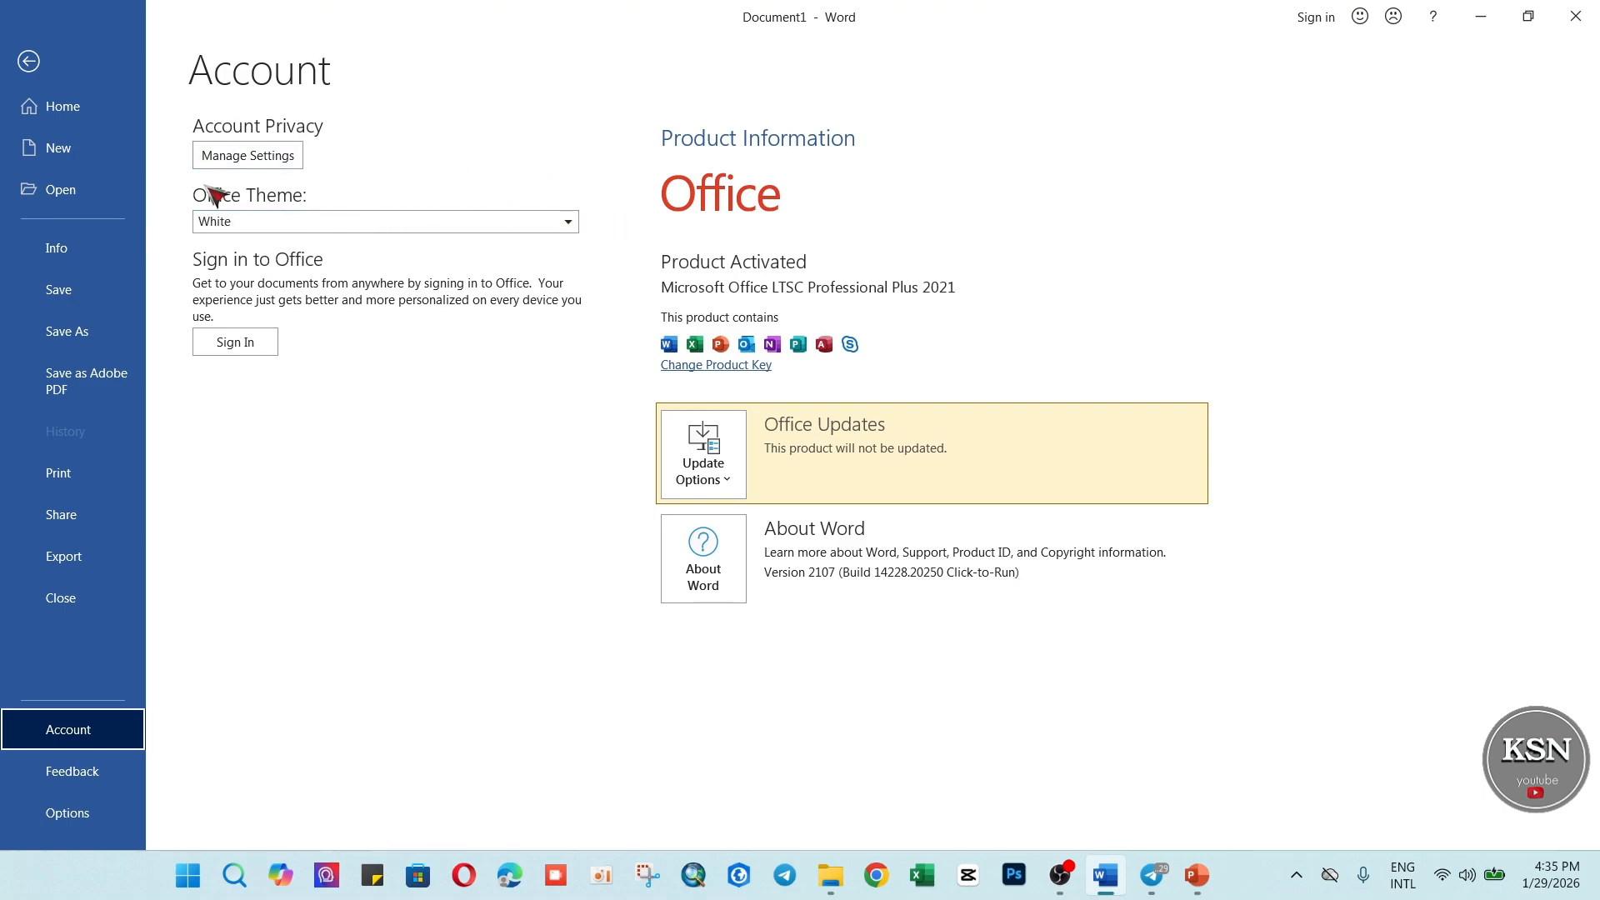
click(569, 223)
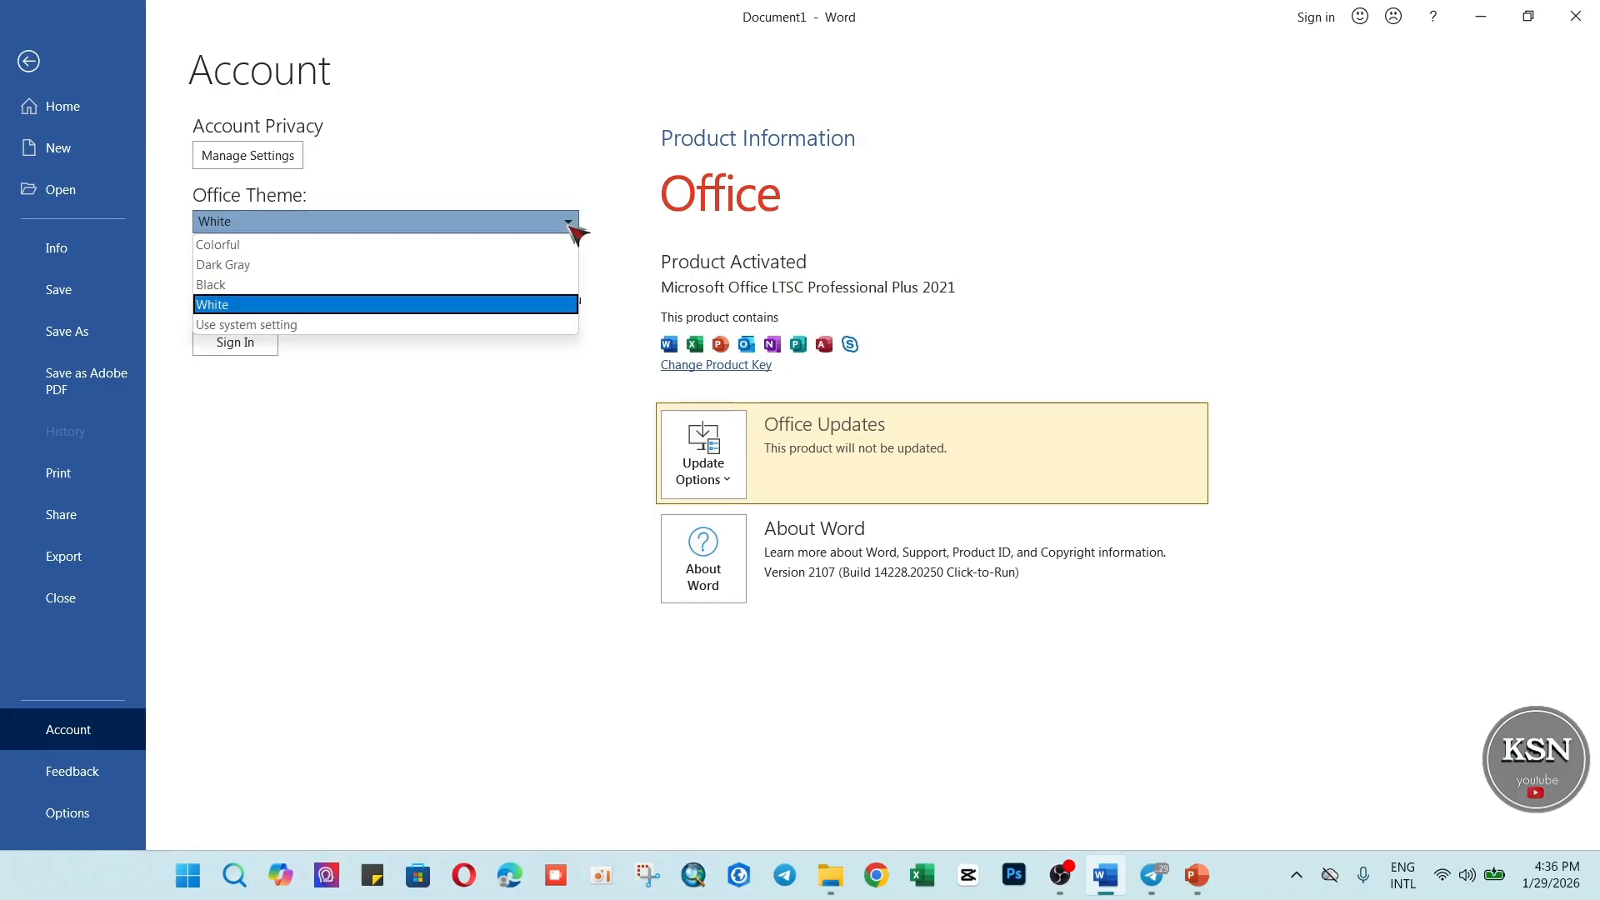
click(272, 247)
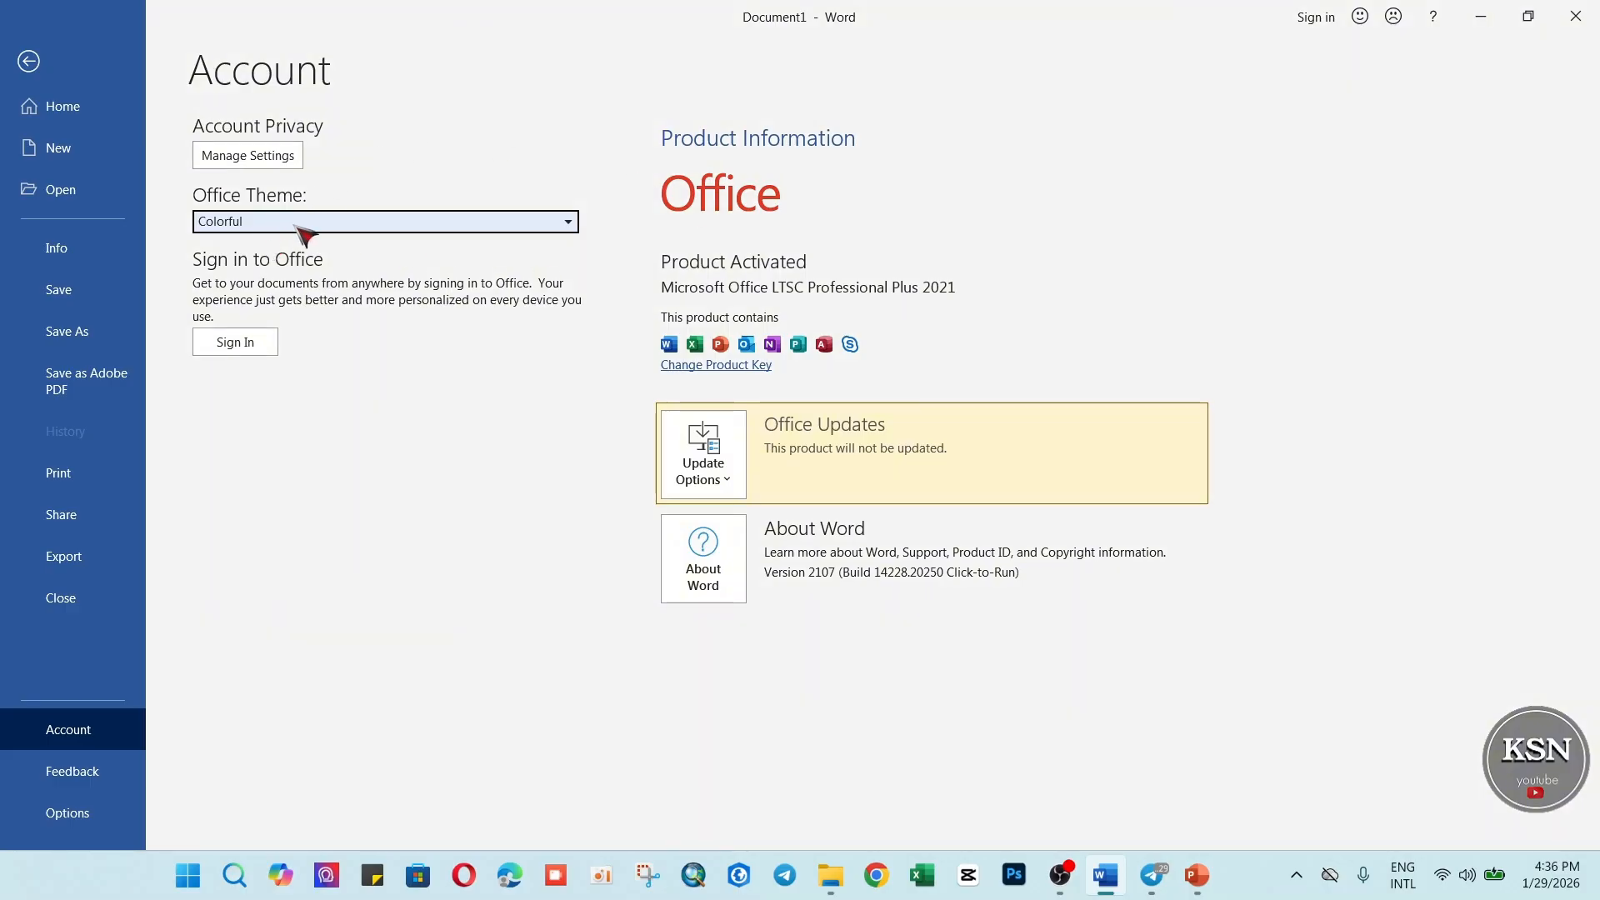
click(573, 221)
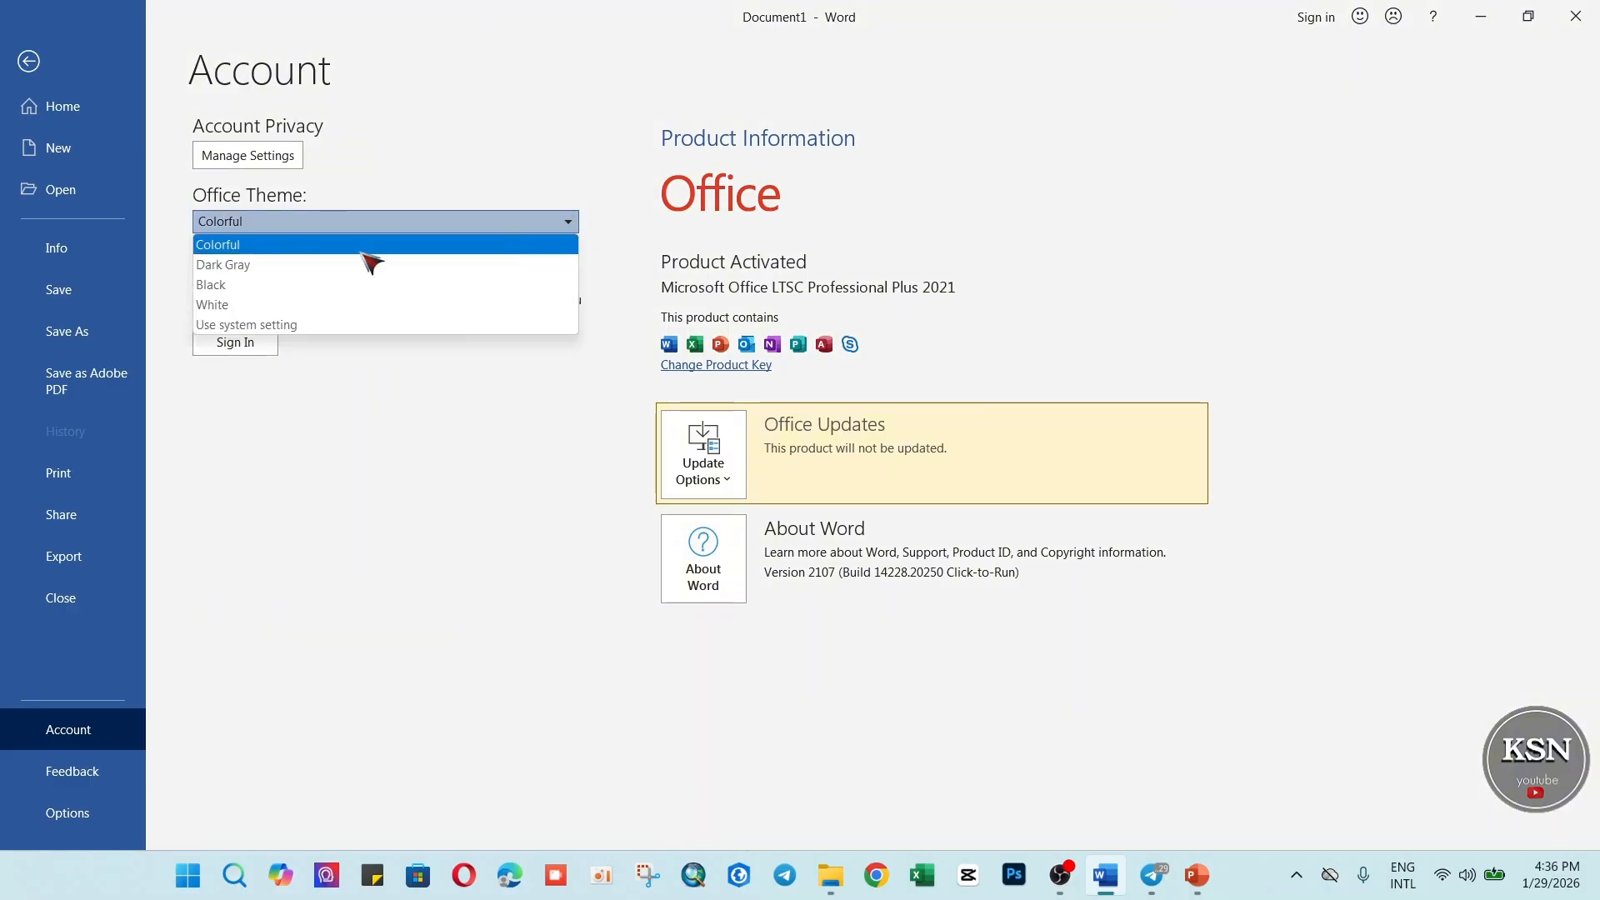
click(241, 265)
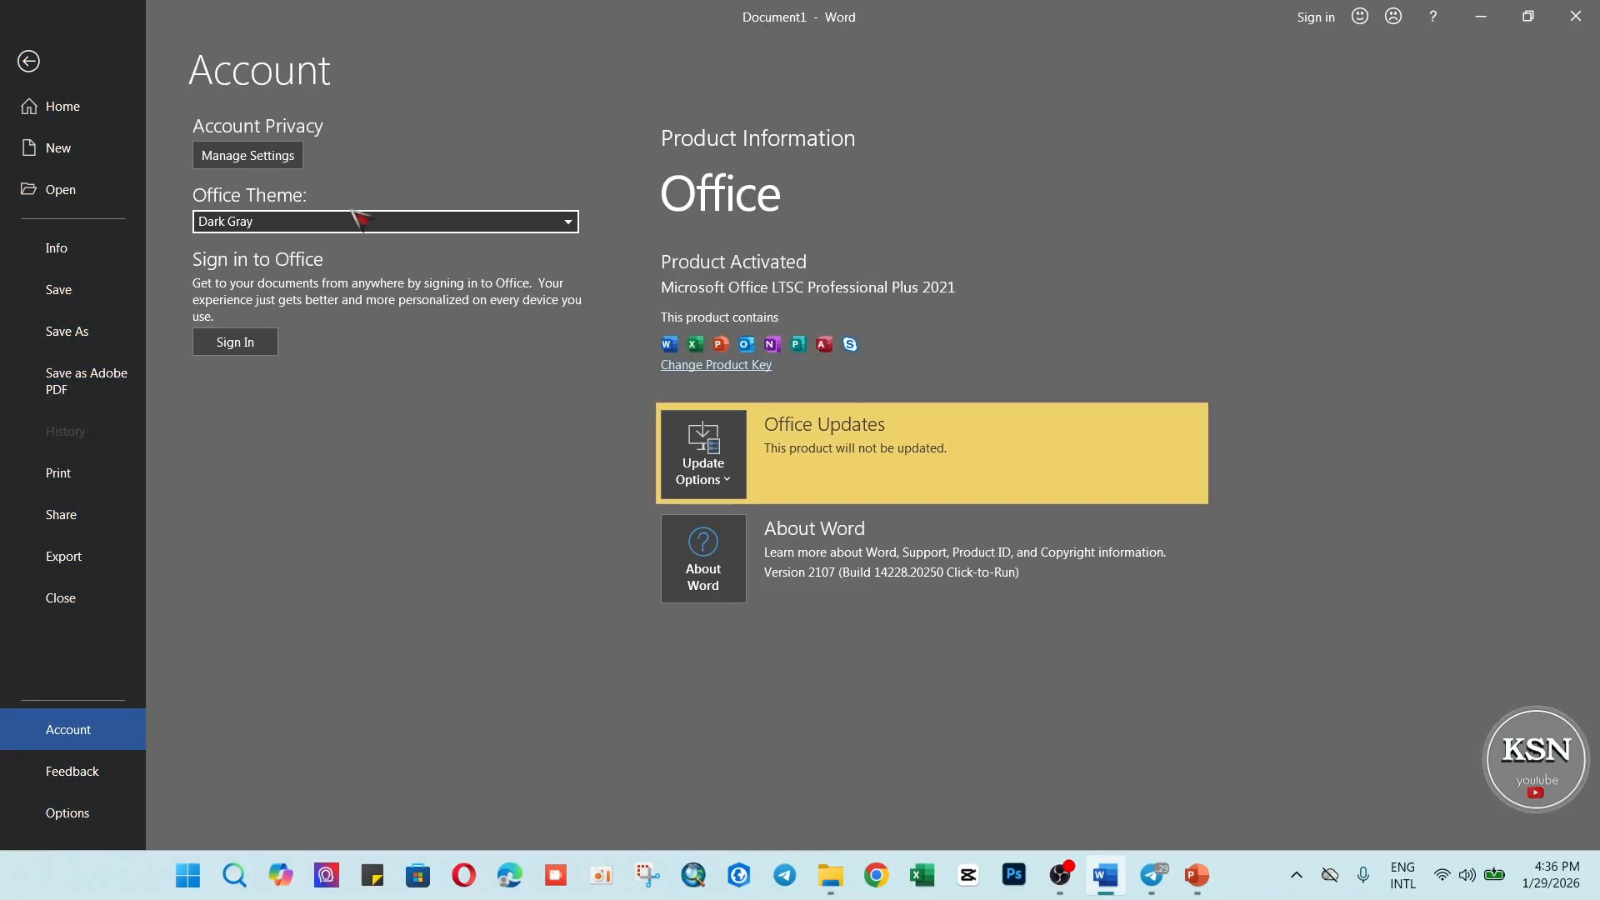
Try the Black Office theme in the account settings and switch the theme to White.
click(567, 223)
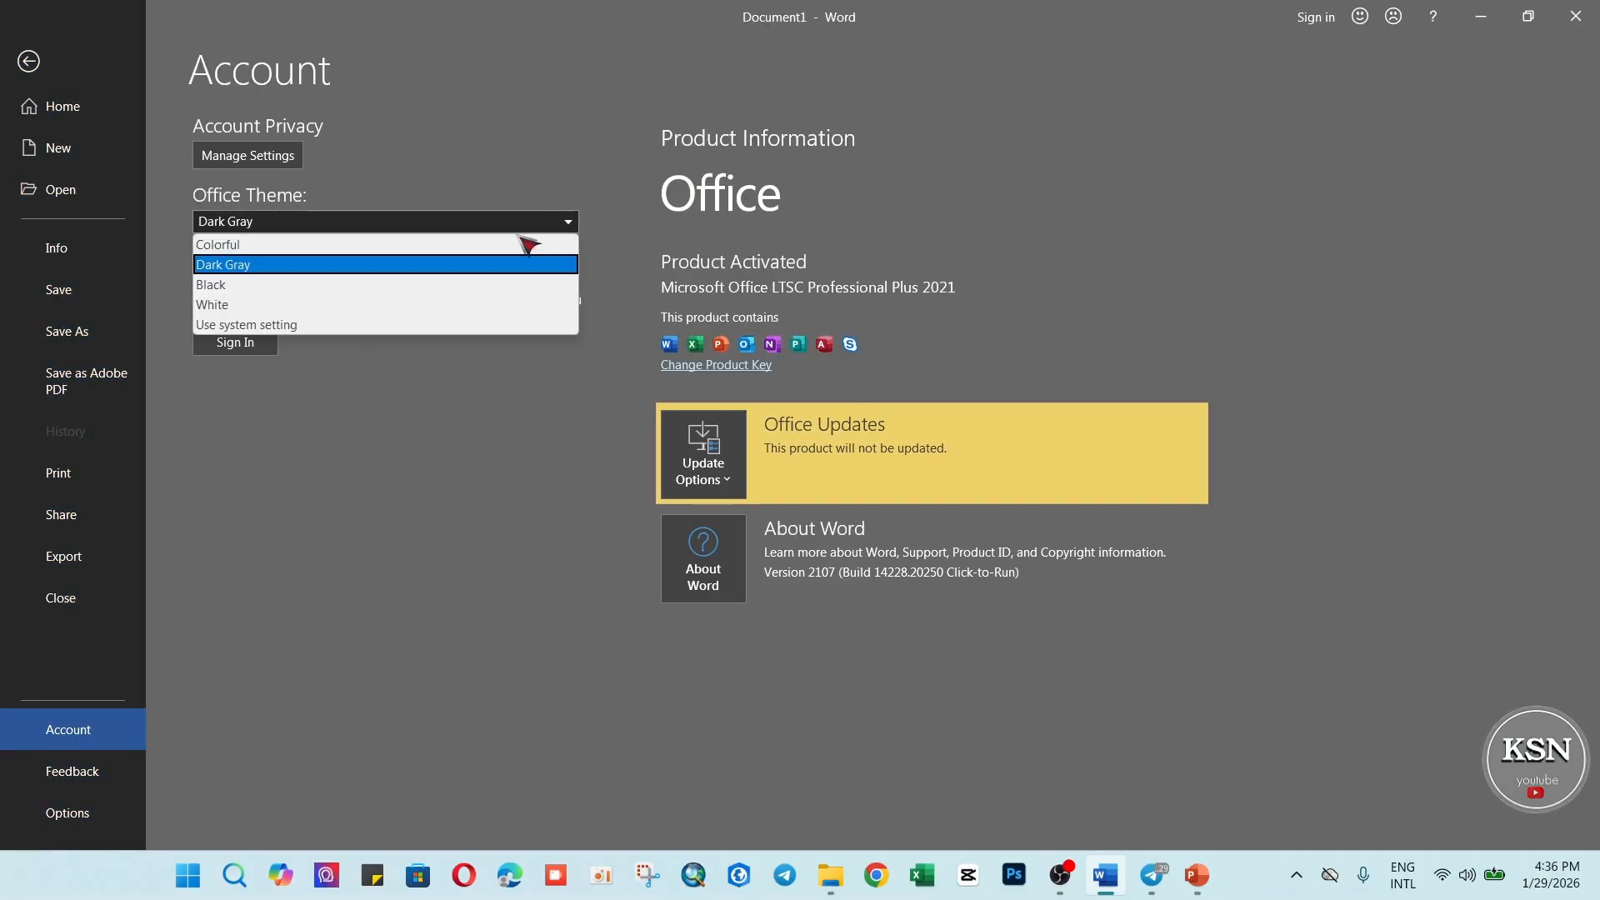
click(267, 293)
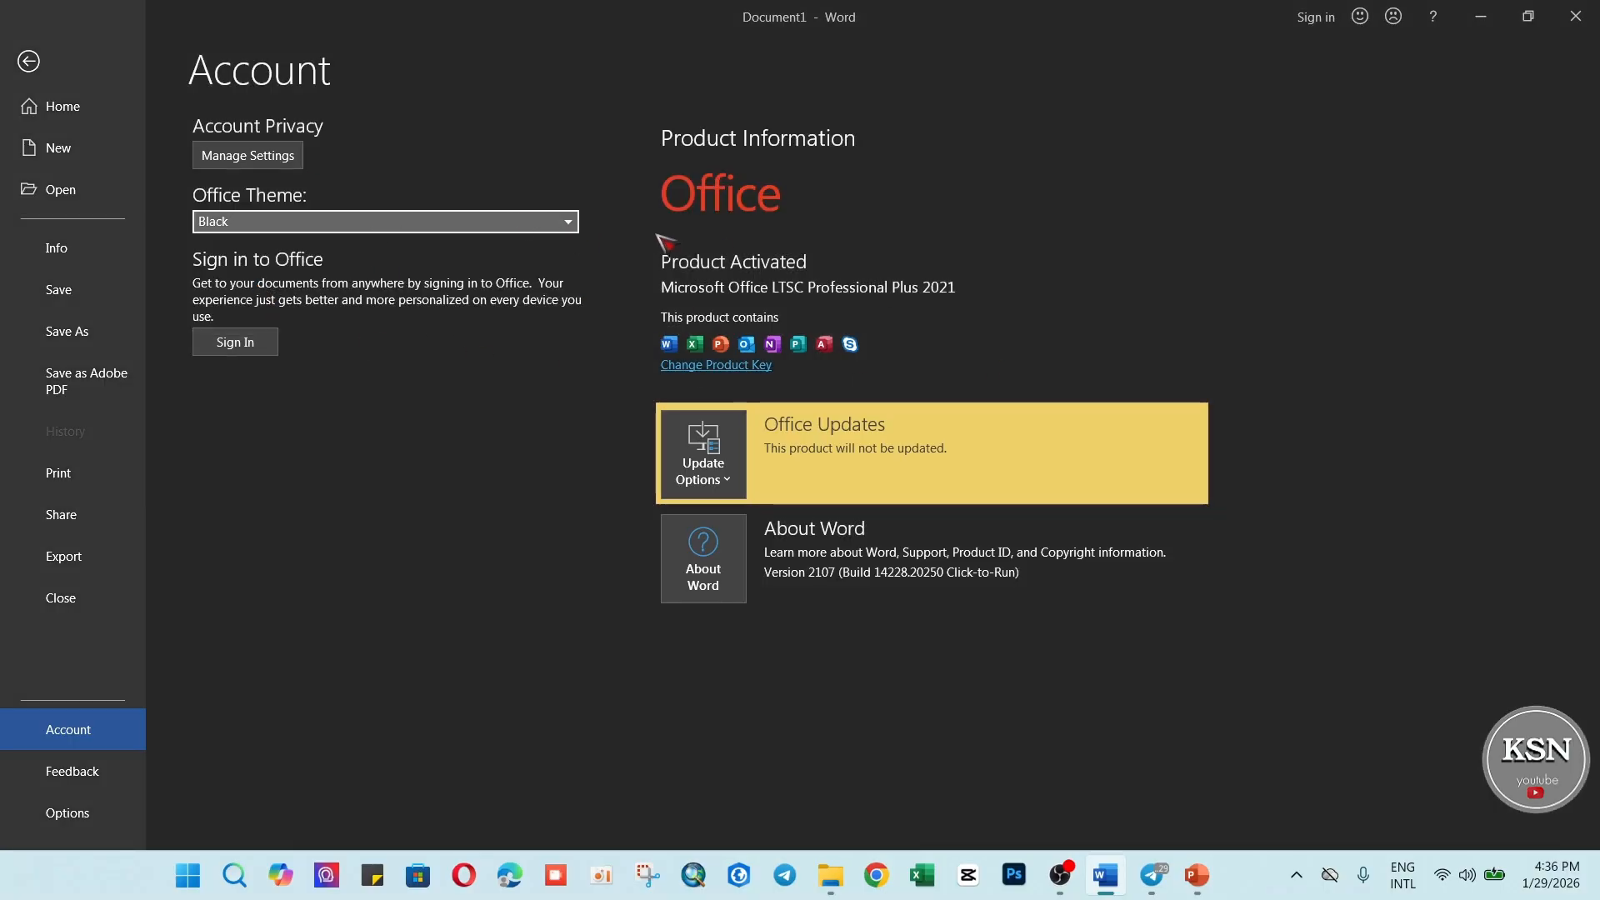
click(570, 221)
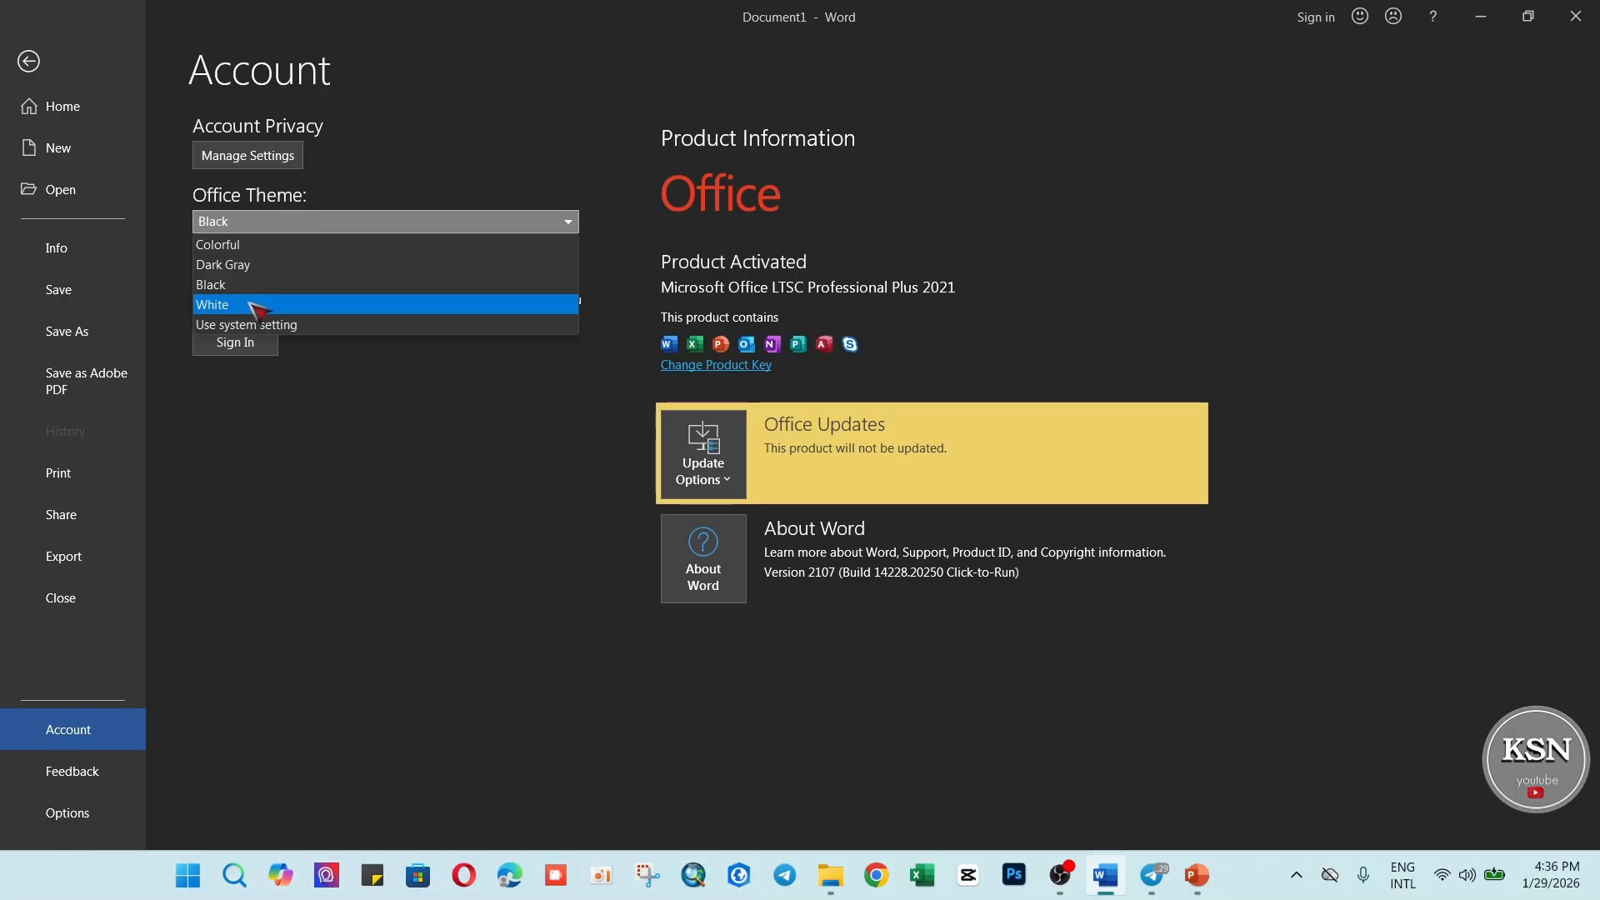
click(244, 307)
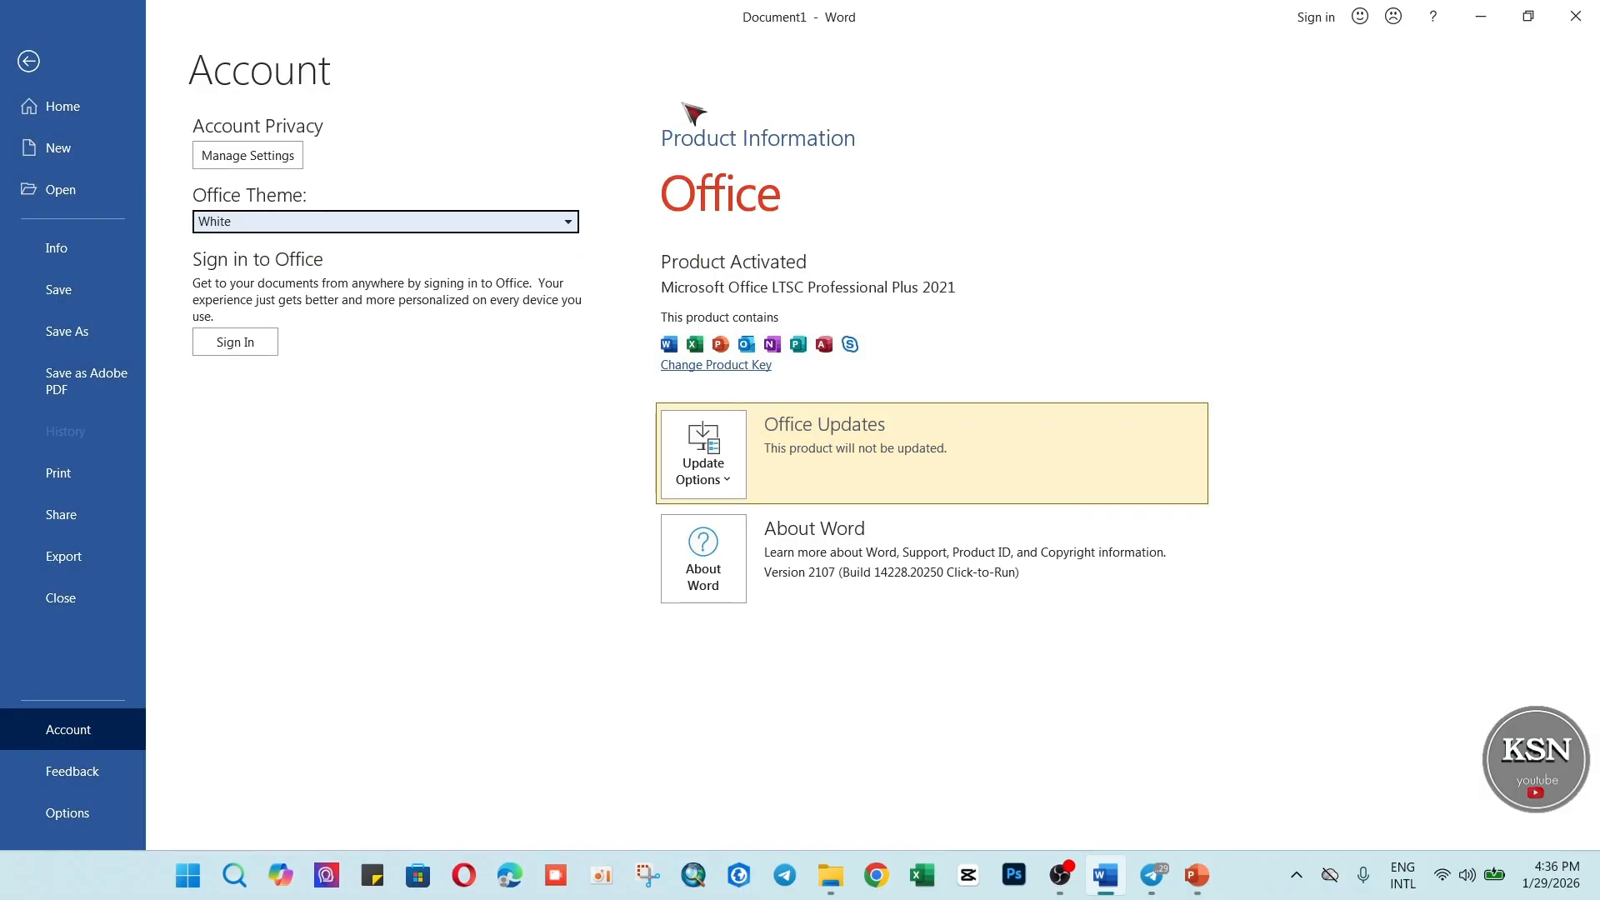
Set the Office theme to Dark Gray in the account settings and return to the document.
click(568, 224)
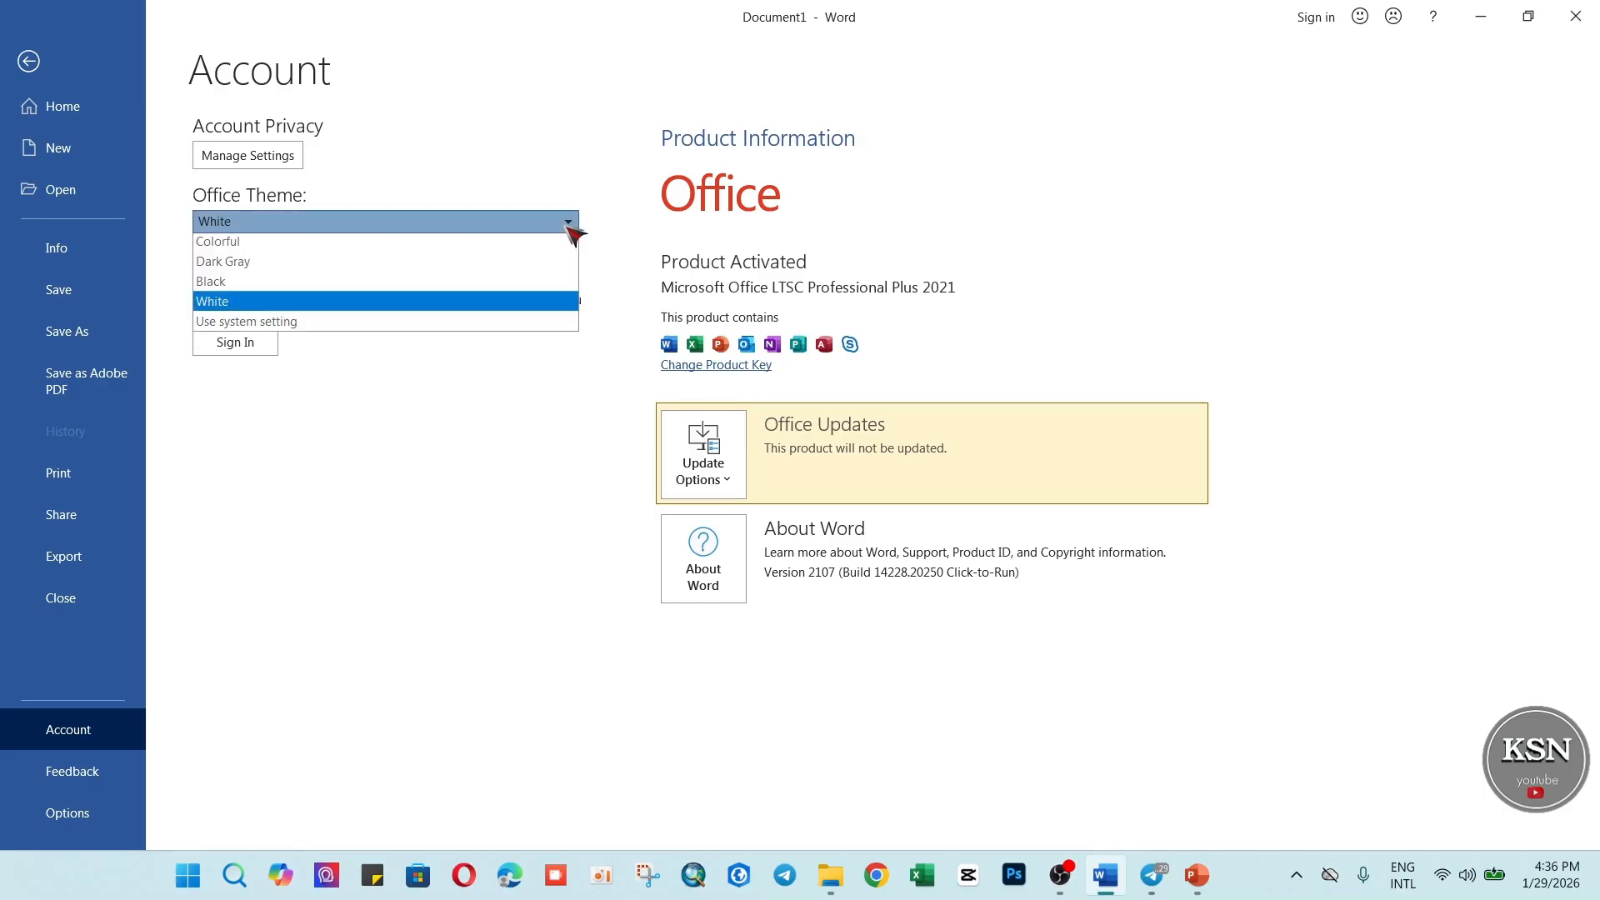
click(315, 267)
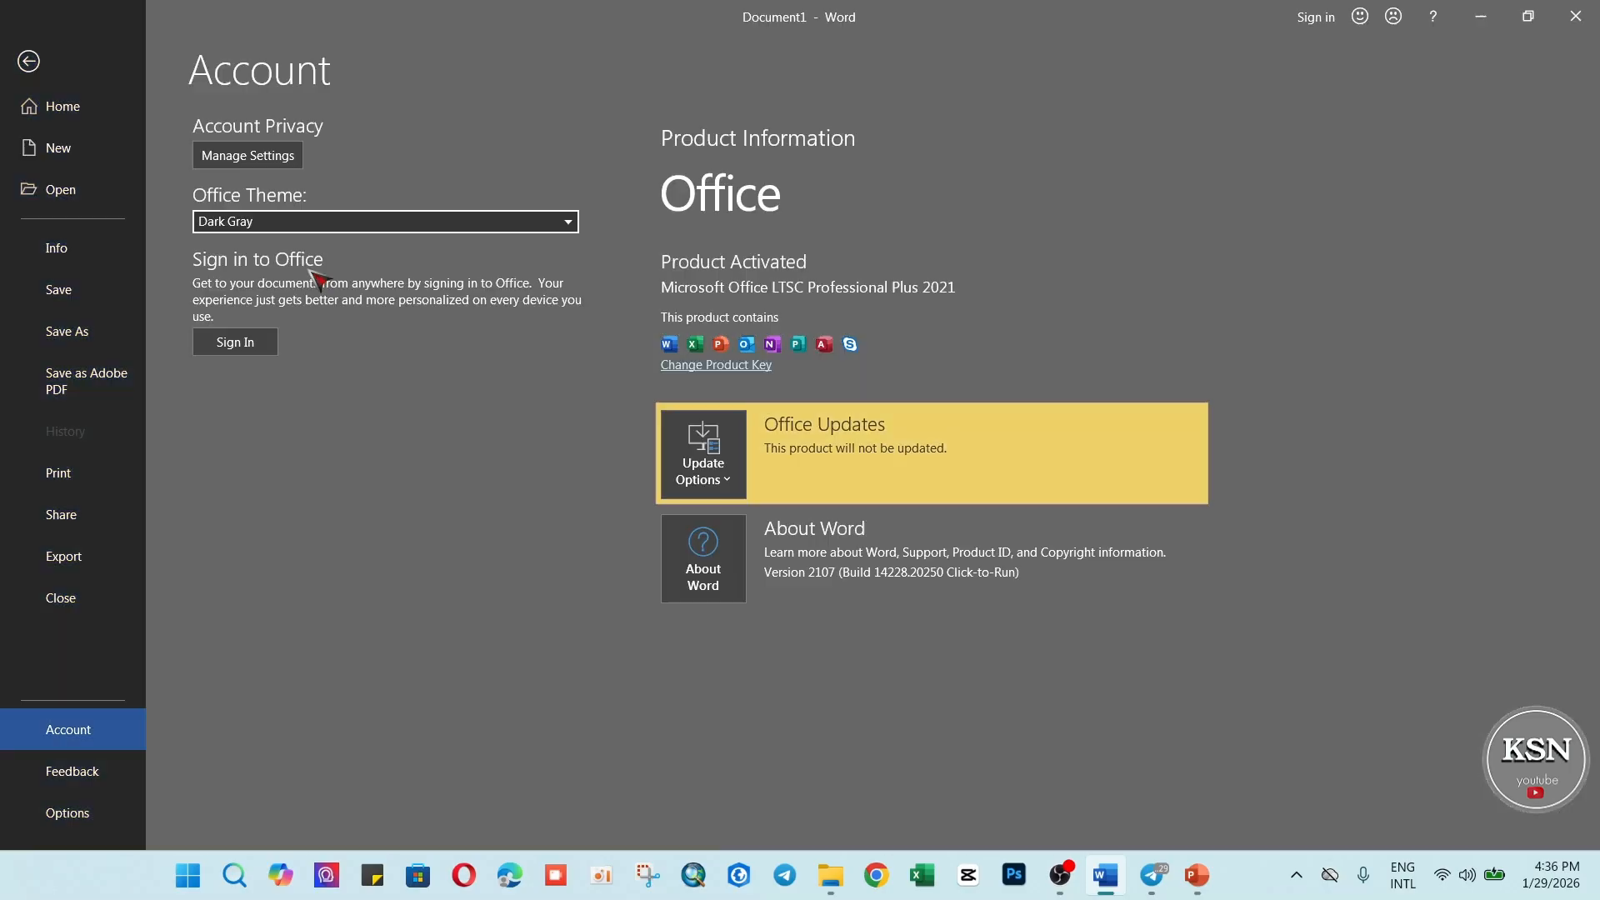
click(573, 224)
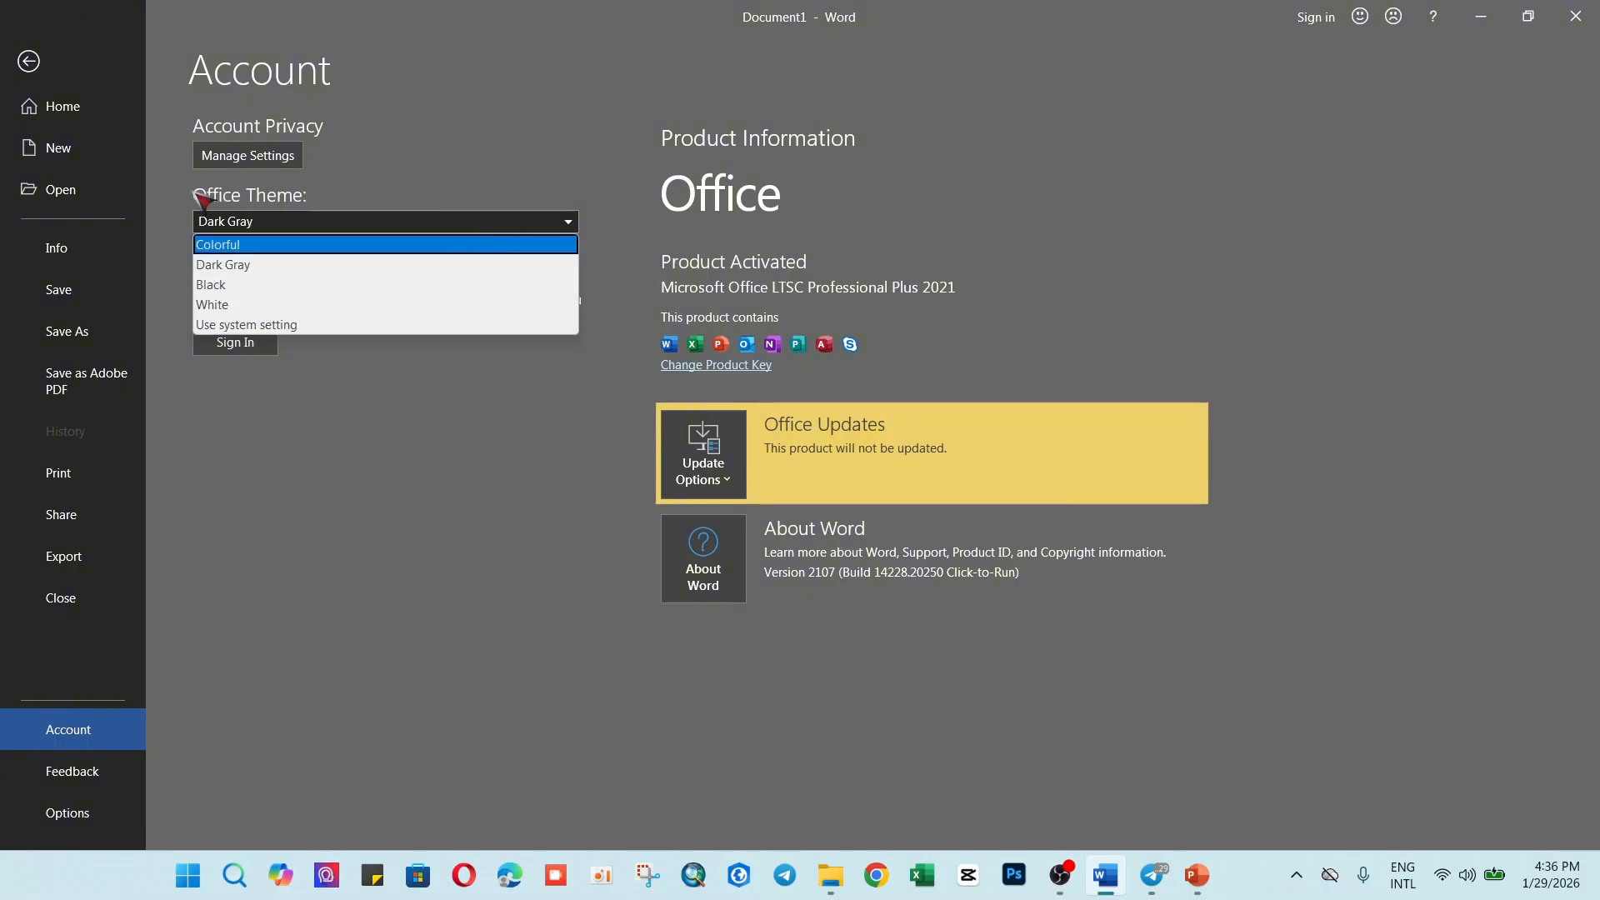
click(567, 222)
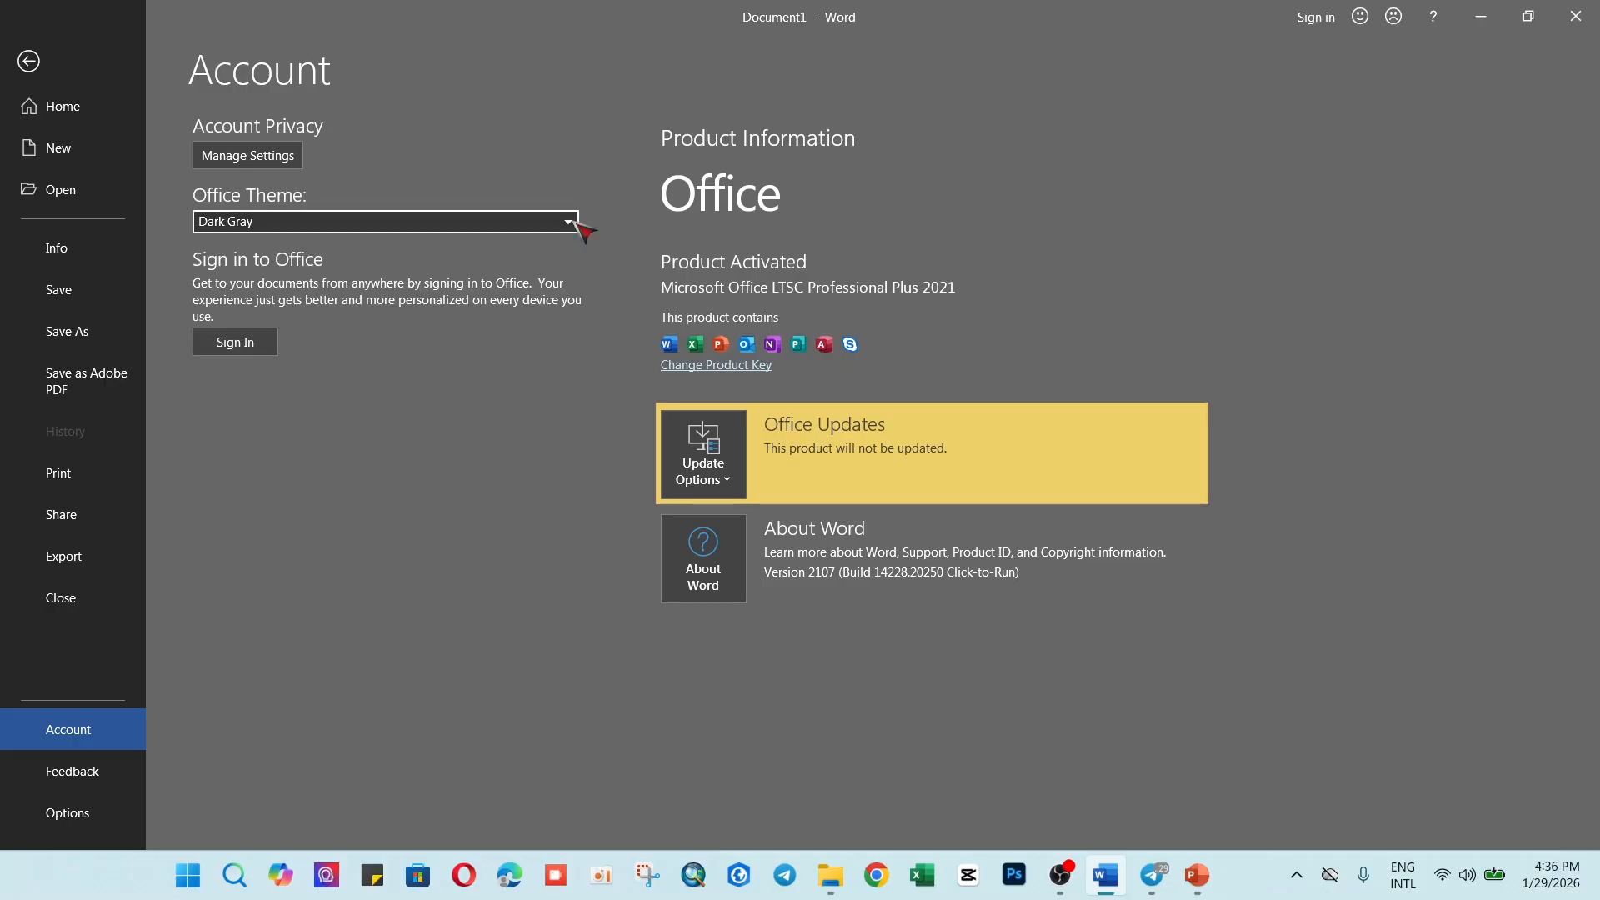
click(568, 221)
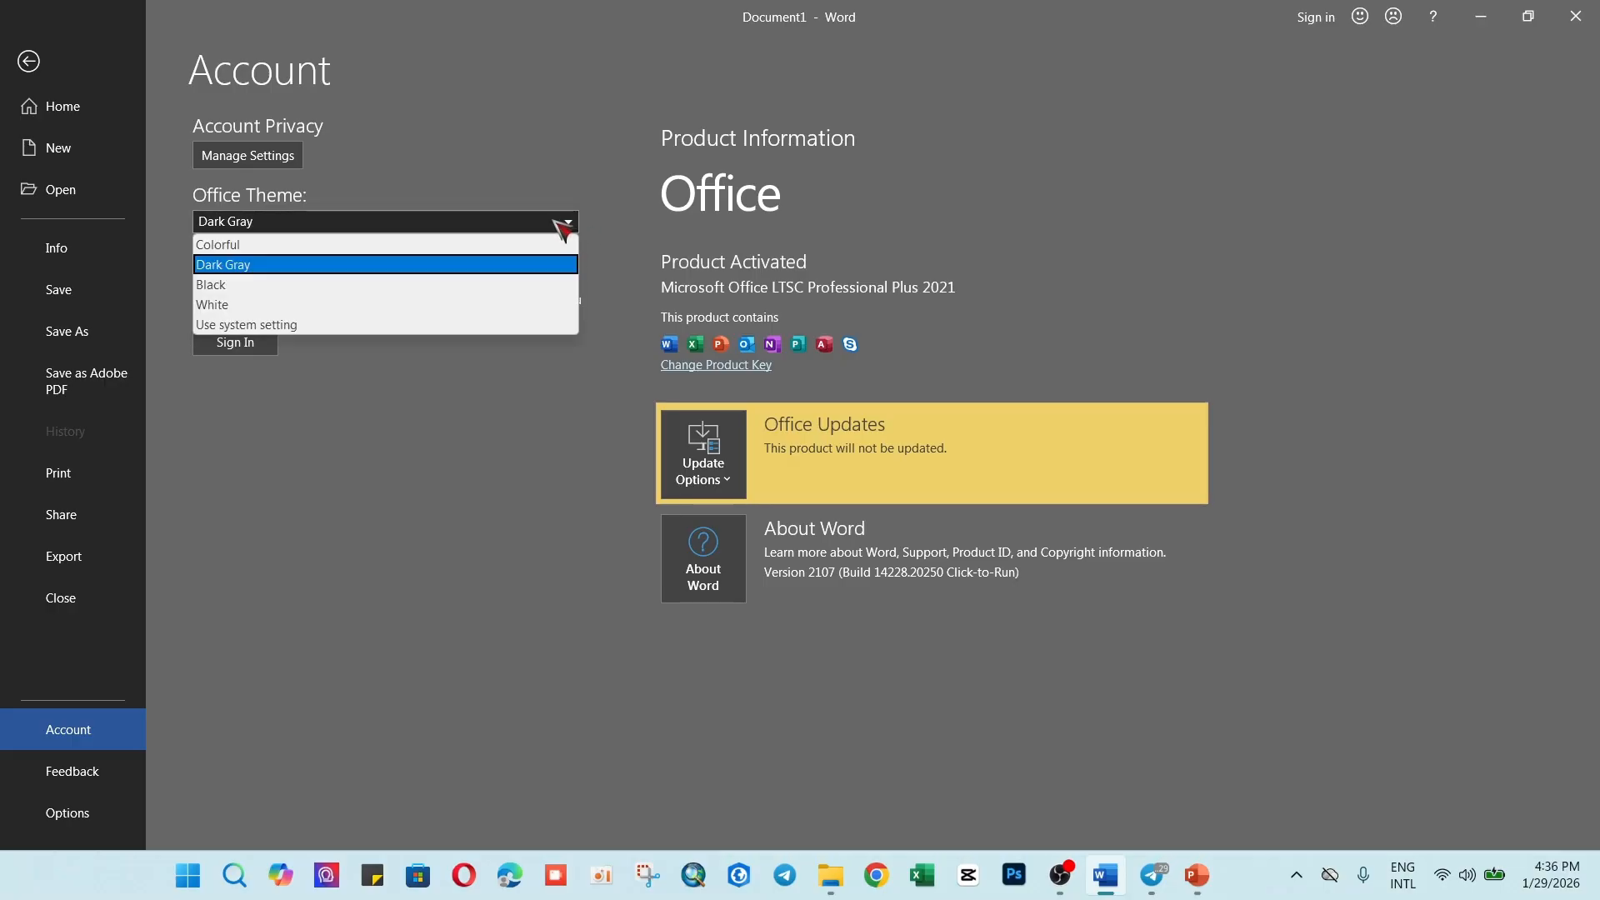
click(556, 221)
click(562, 221)
click(566, 221)
click(571, 222)
click(29, 63)
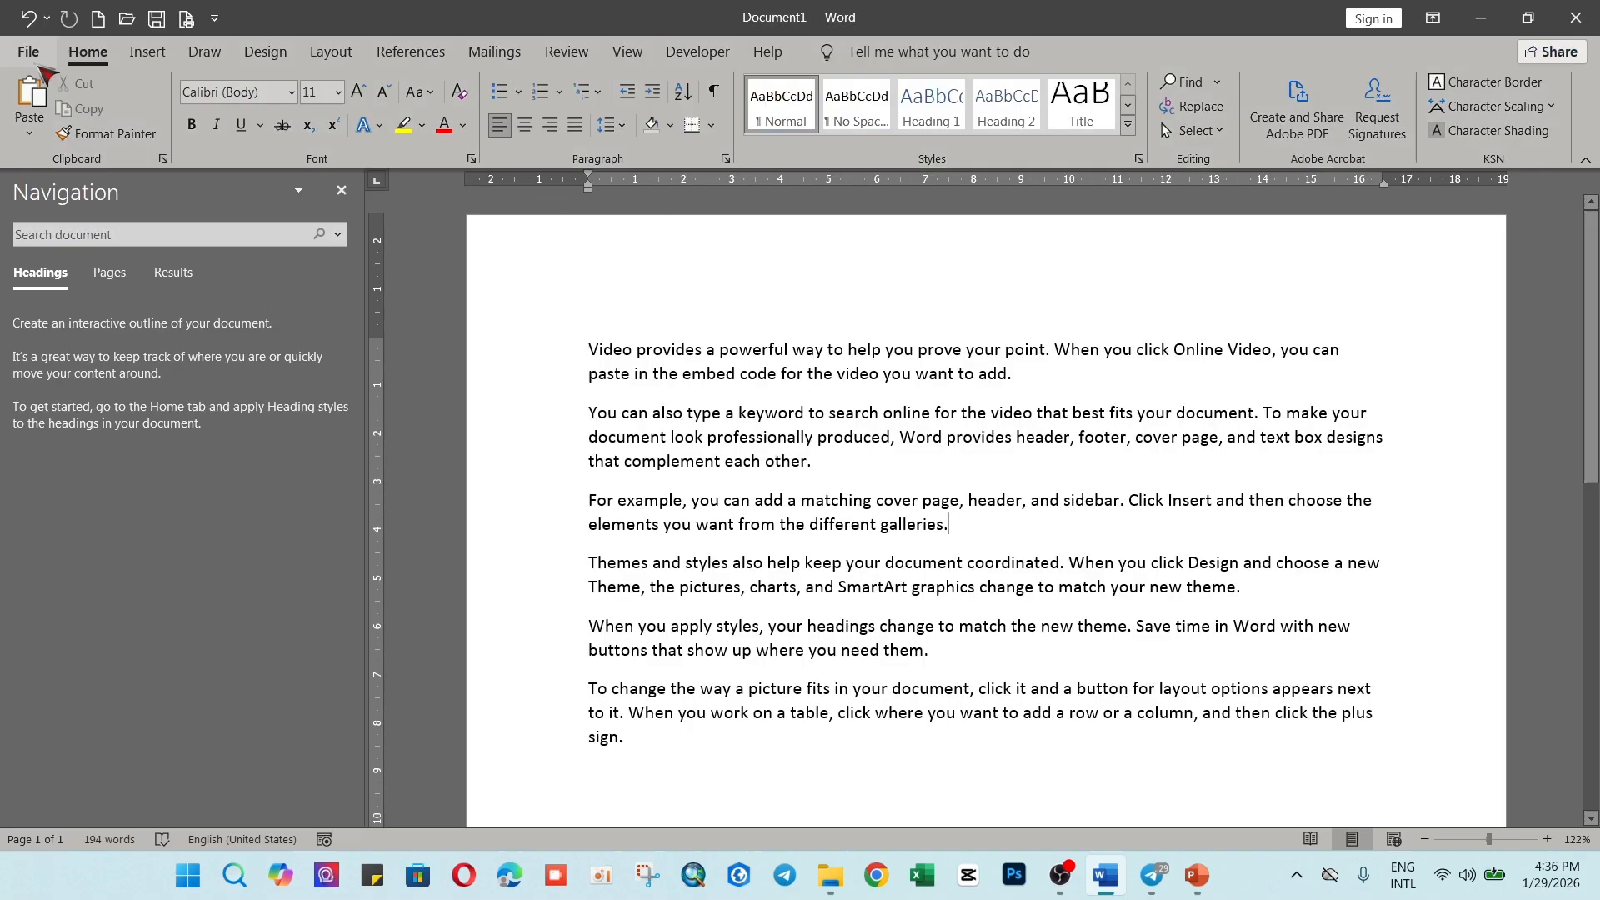
scroll(960, 465, down, 3)
scroll(960, 465, up, 3)
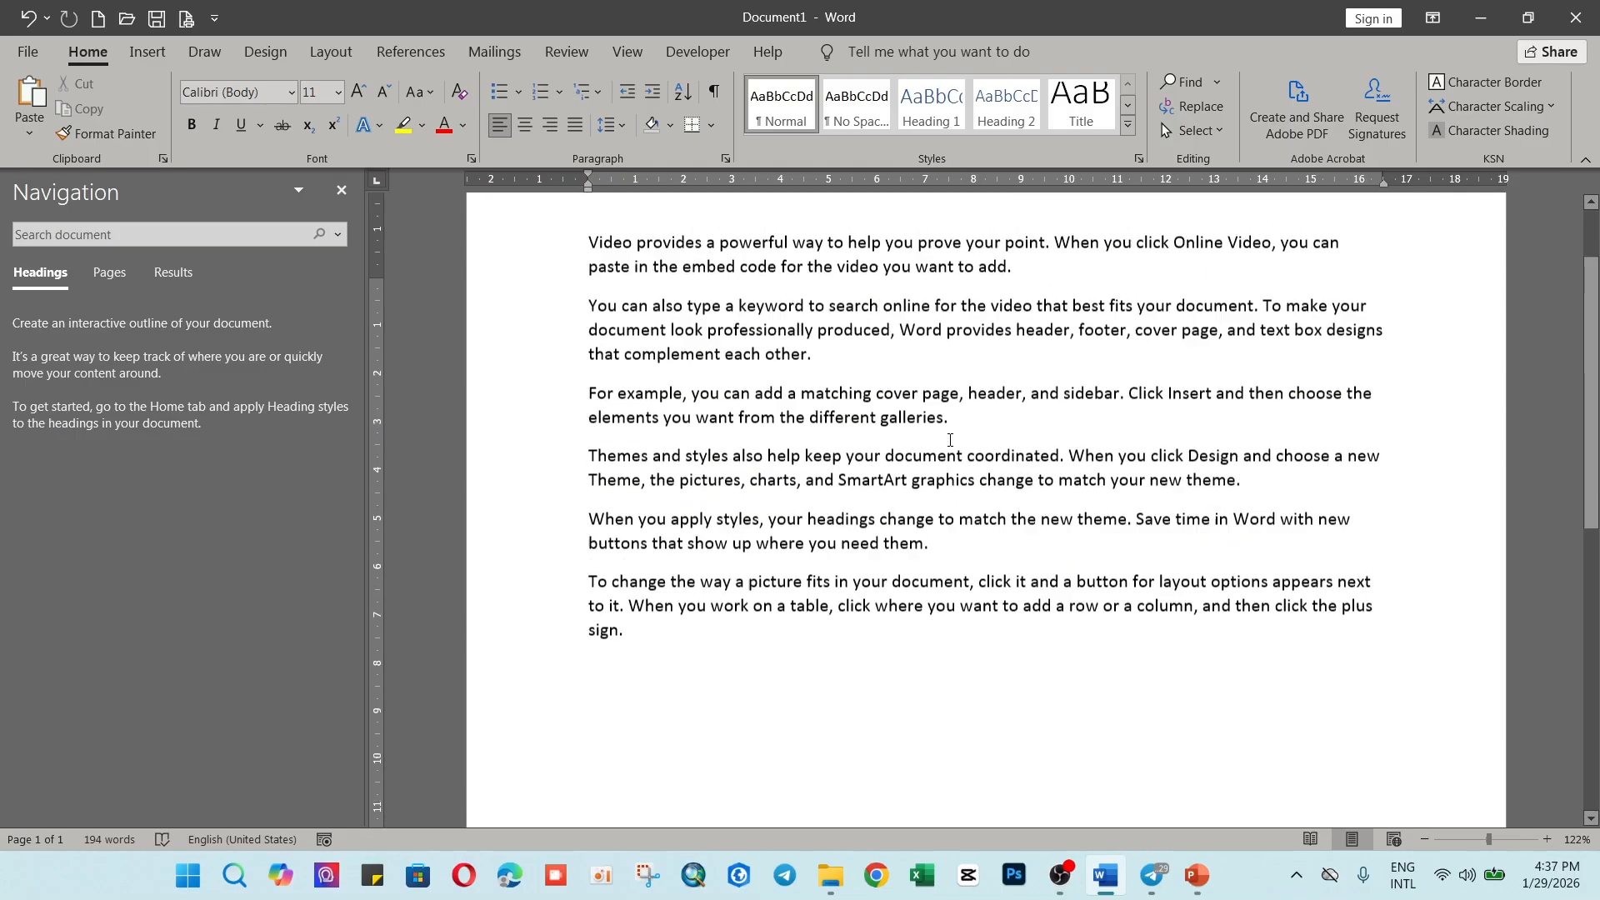
scroll(953, 442, down, 2)
scroll(953, 432, down, 3)
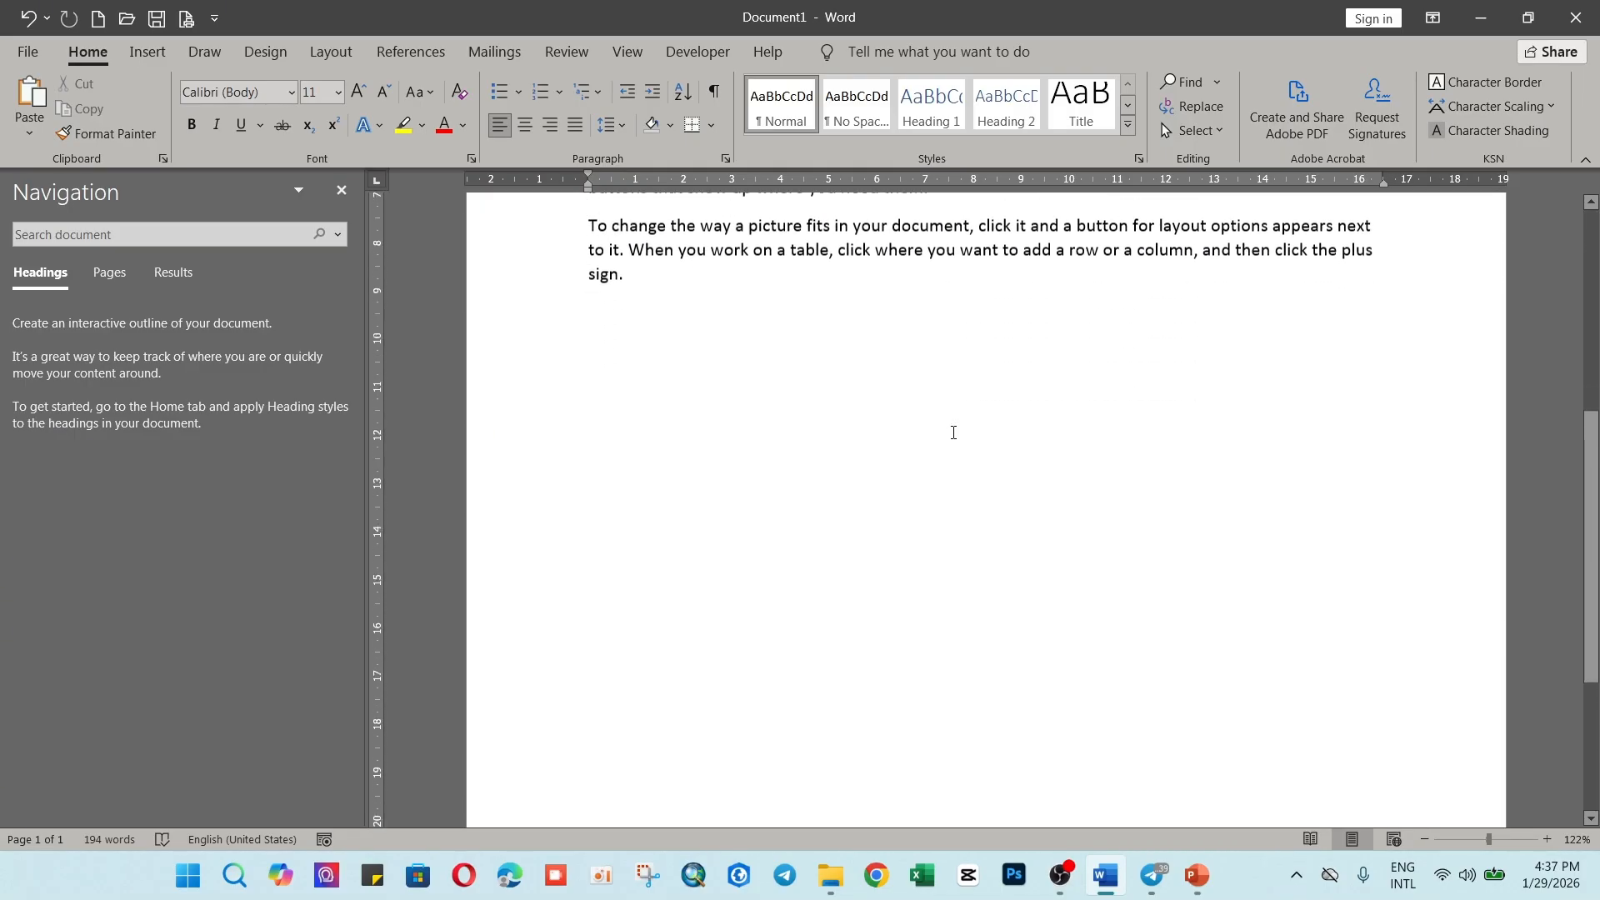
scroll(954, 432, up, 5)
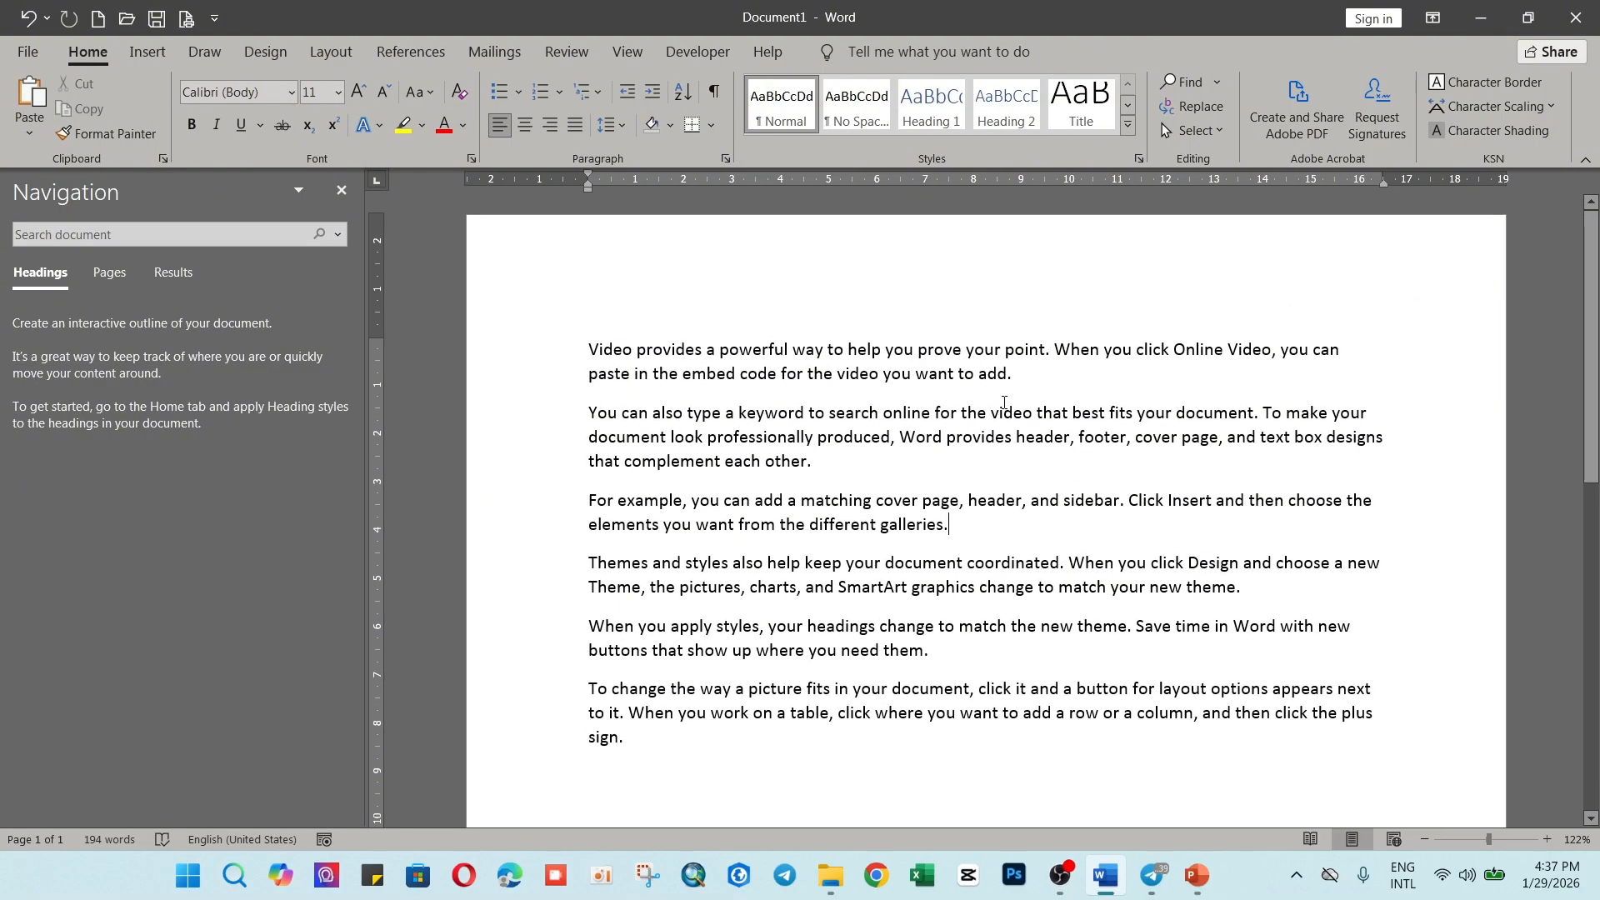